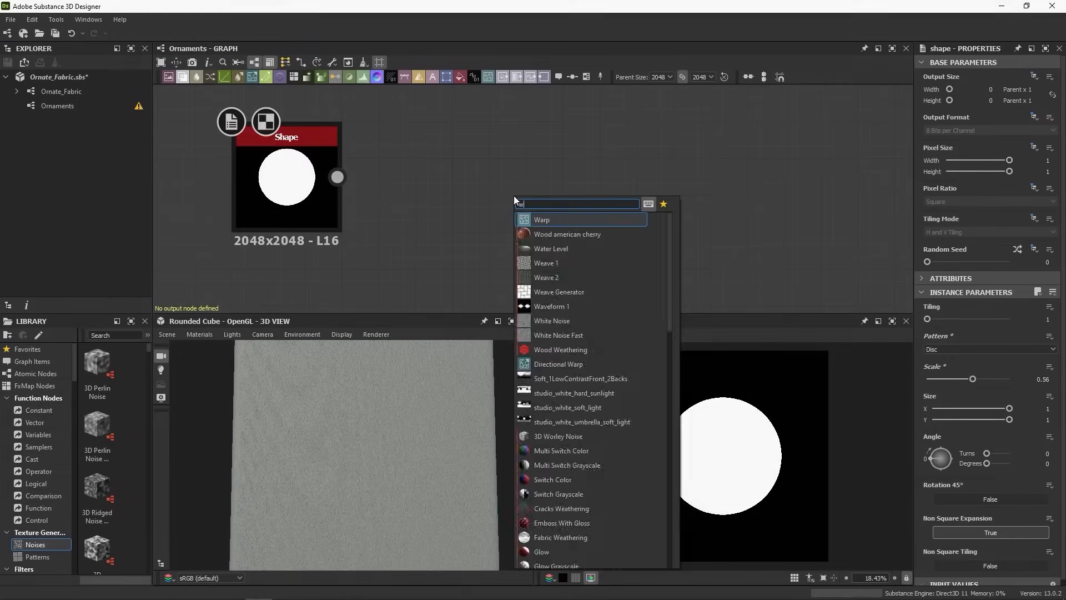
Add a Warp node to the Ornaments graph to distort the disc Shape
type("warp")
left_click(533, 230)
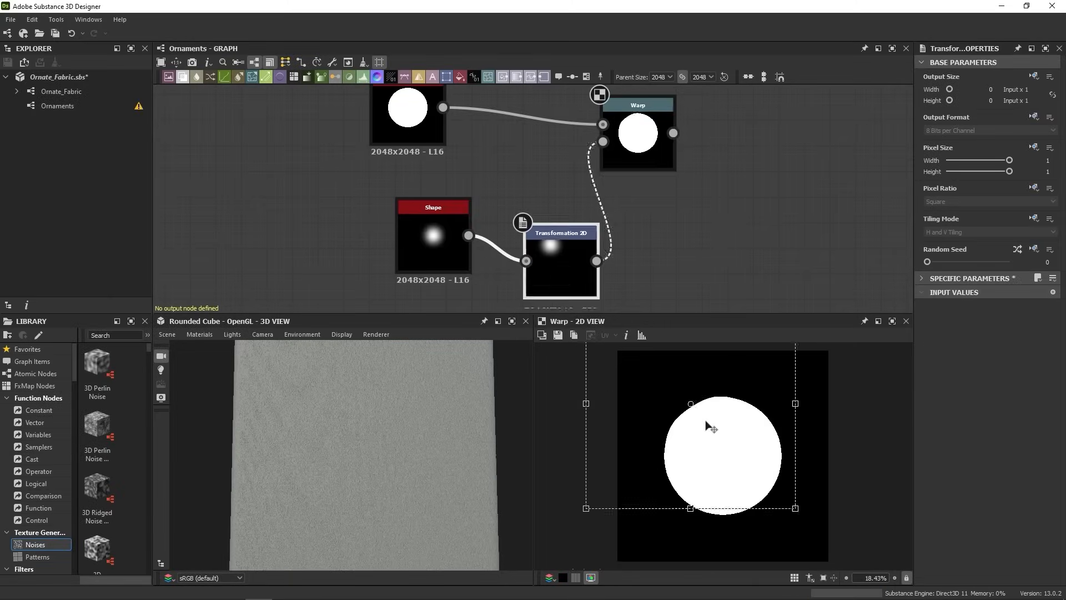
left_click(988, 349)
left_click(949, 369)
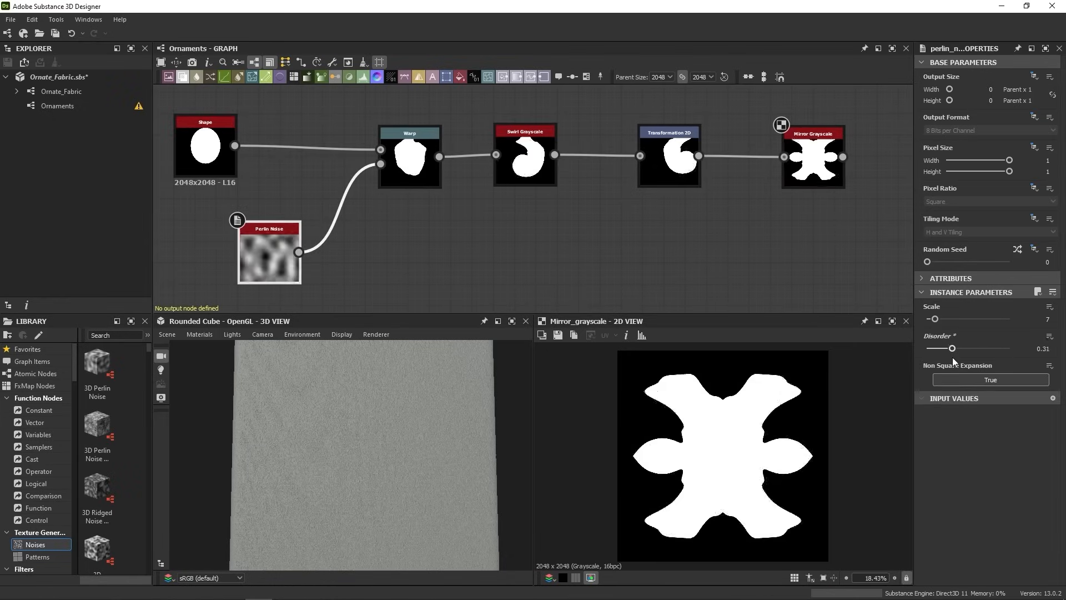
Raise the Perlin Noise node's disorder to 0.99 and check the Transformation 2D and Mirror Grayscale nodes
left_click_drag(952, 348, 1008, 349)
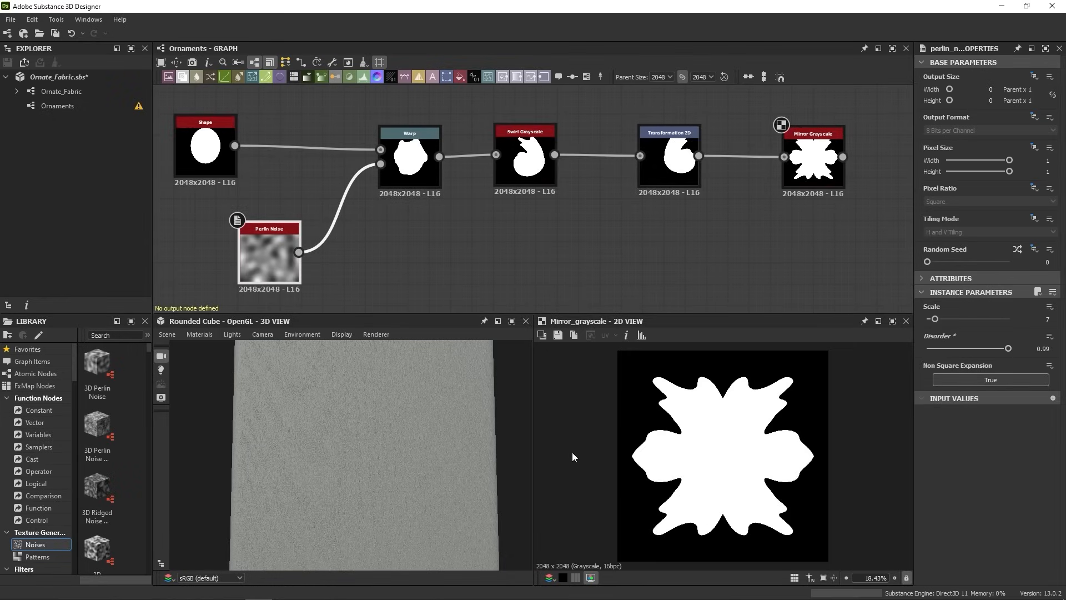
left_click(671, 160)
left_click(813, 160)
scroll(972, 352, "down", 2)
scroll(971, 351, "up", 2)
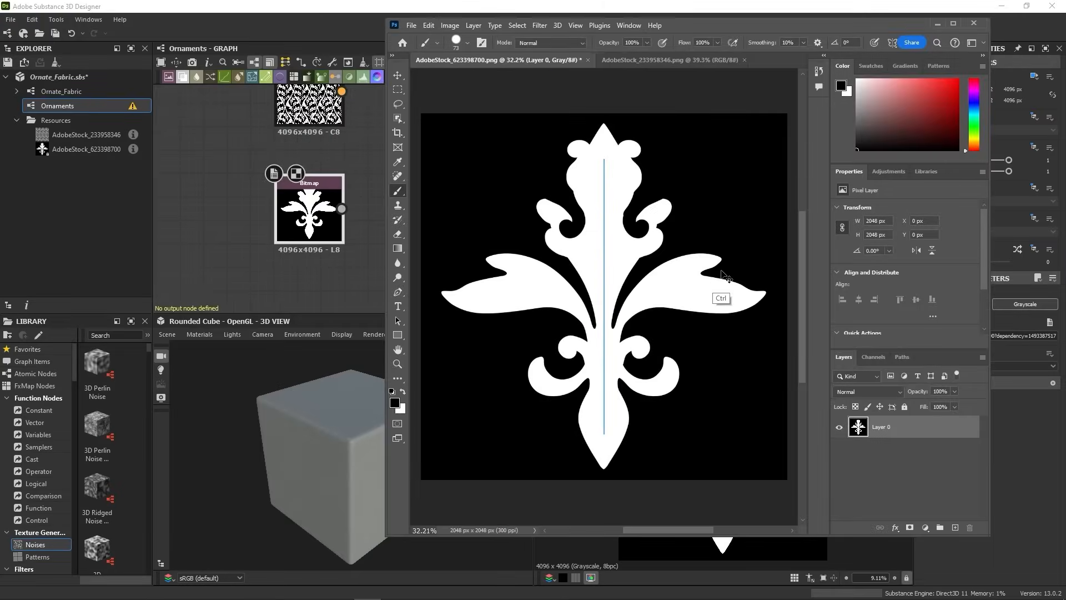
Return from Photoshop to Substance 3D Designer and look over the base thread and base weave frames in the Ornate_Fabric graph
left_click(938, 24)
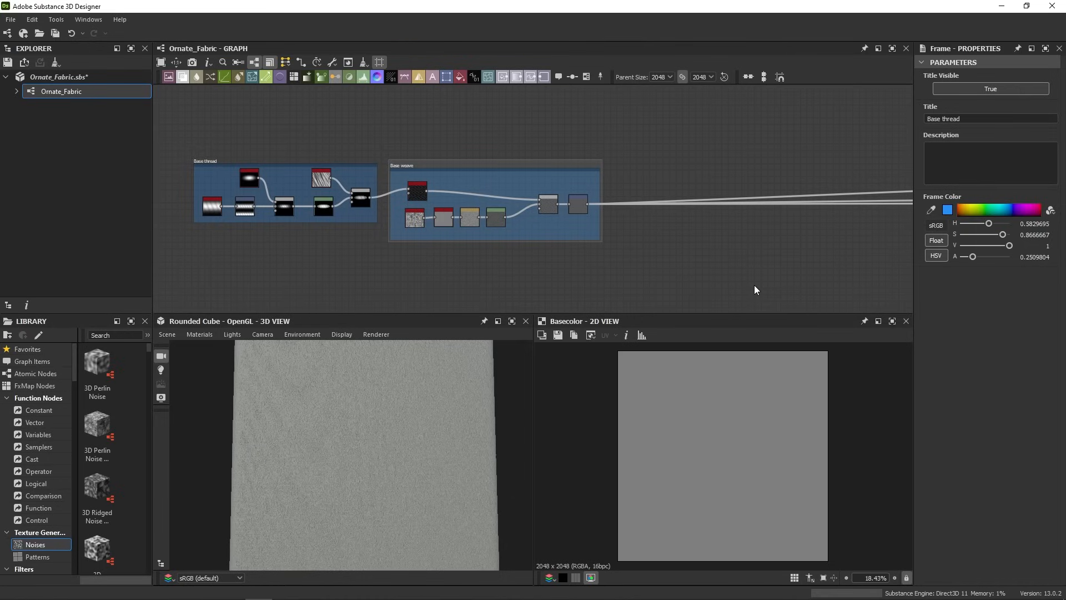
scroll(723, 271, "up", 3)
middle_click_drag(637, 235, 795, 128)
scroll(897, 218, "down", 1)
middle_click_drag(667, 264, 631, 221)
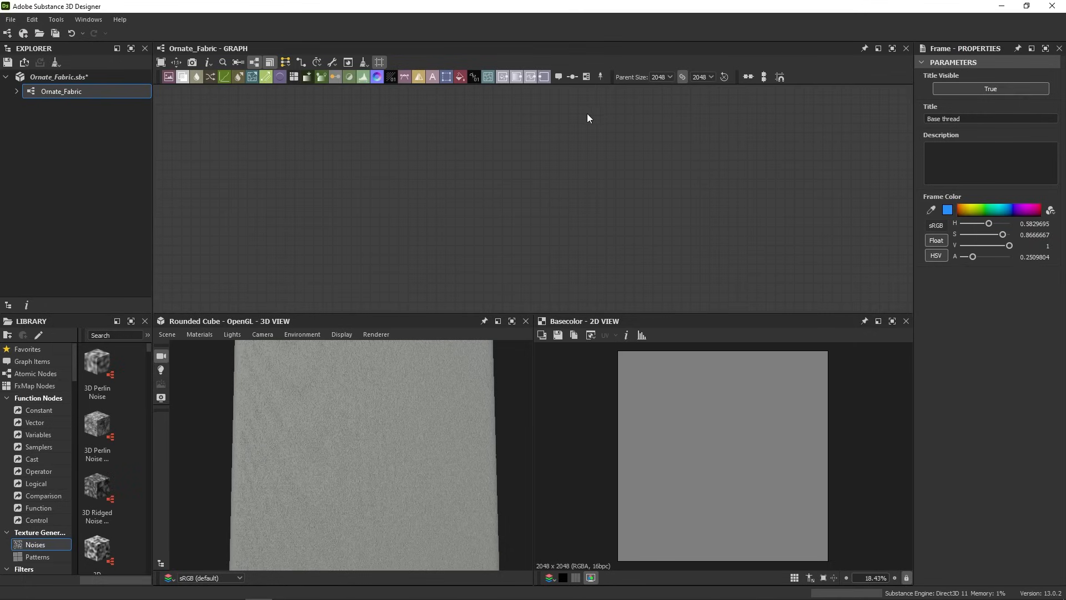
middle_click_drag(484, 146, 540, 208)
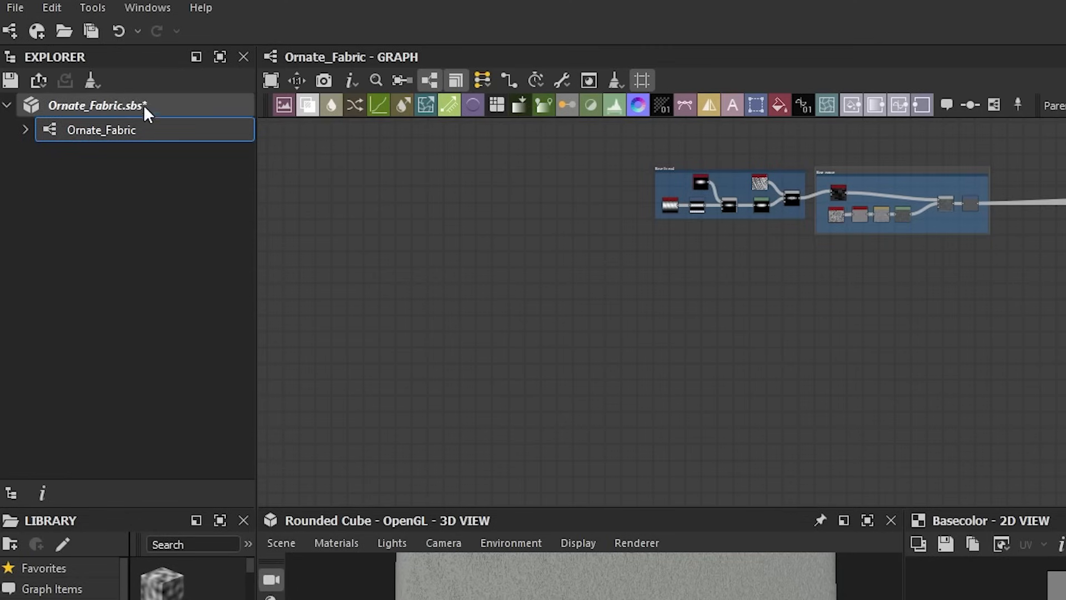
Create a new Substance graph named Ornaments in the Ornate_Fabric package, using the Empty template
right_click(188, 103)
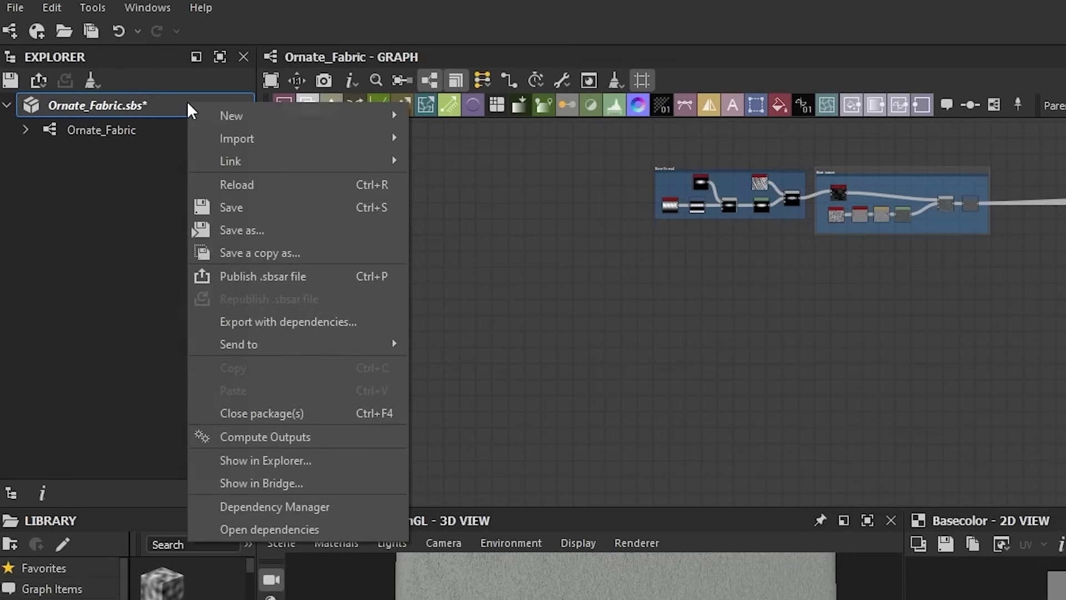
mouse_move(325, 114)
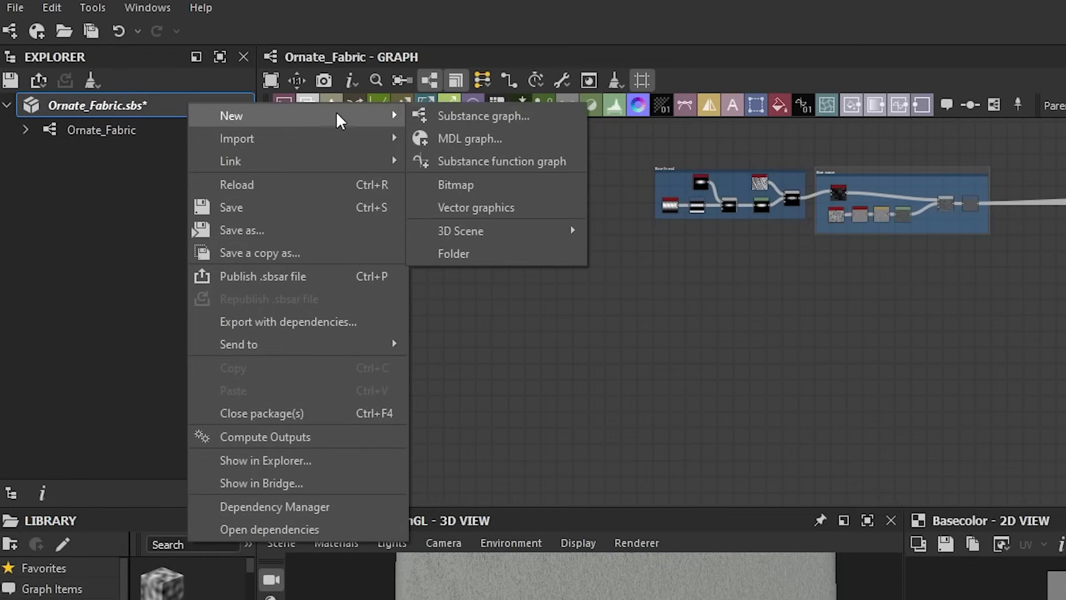
left_click(495, 119)
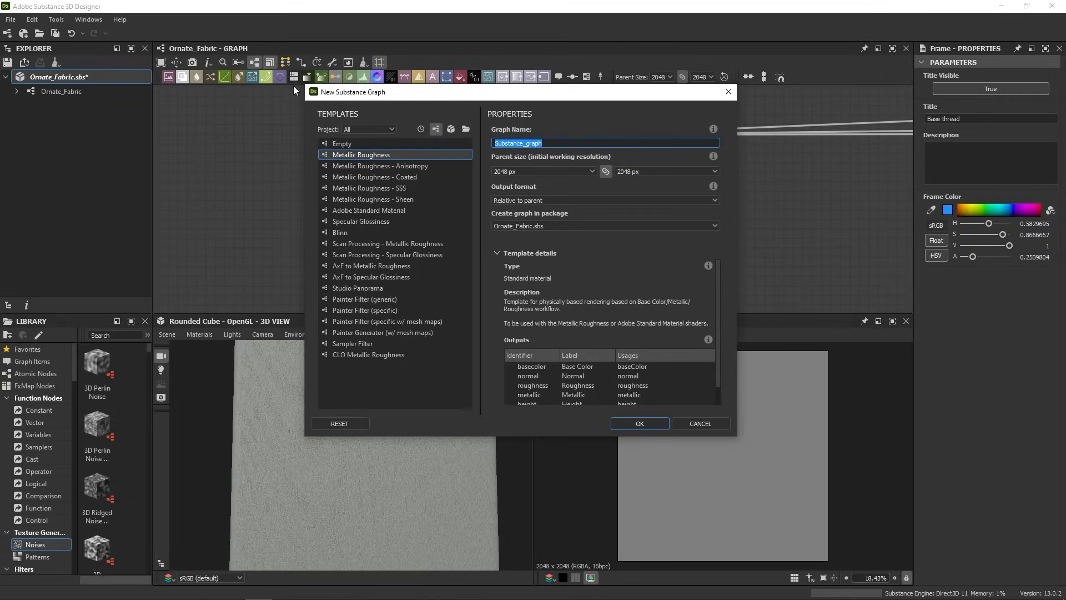
left_click(345, 144)
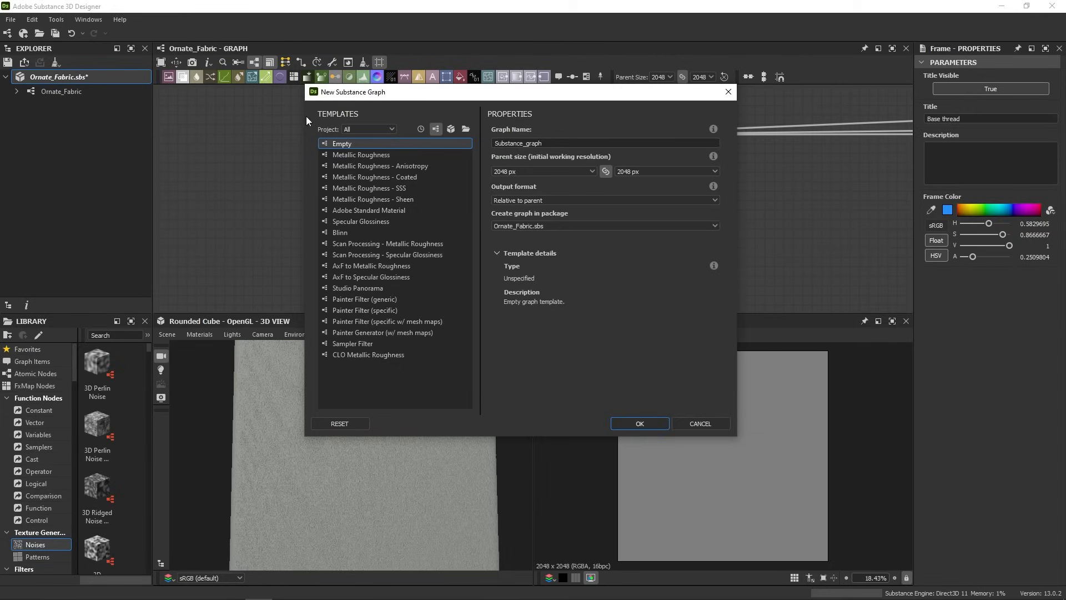
left_click_drag(543, 143, 481, 142)
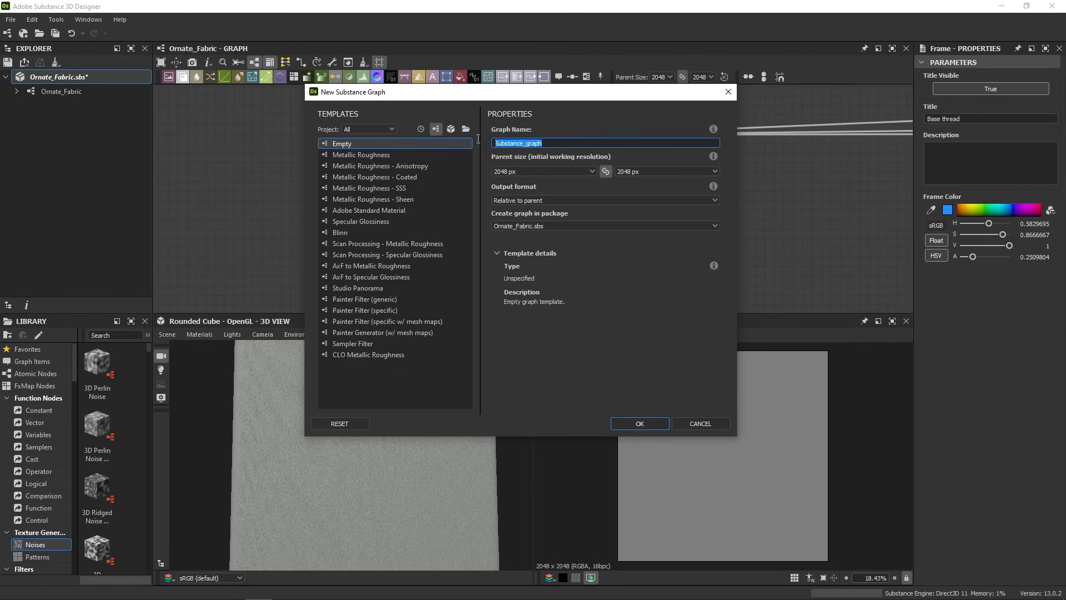
type("Ornaments")
left_click(658, 423)
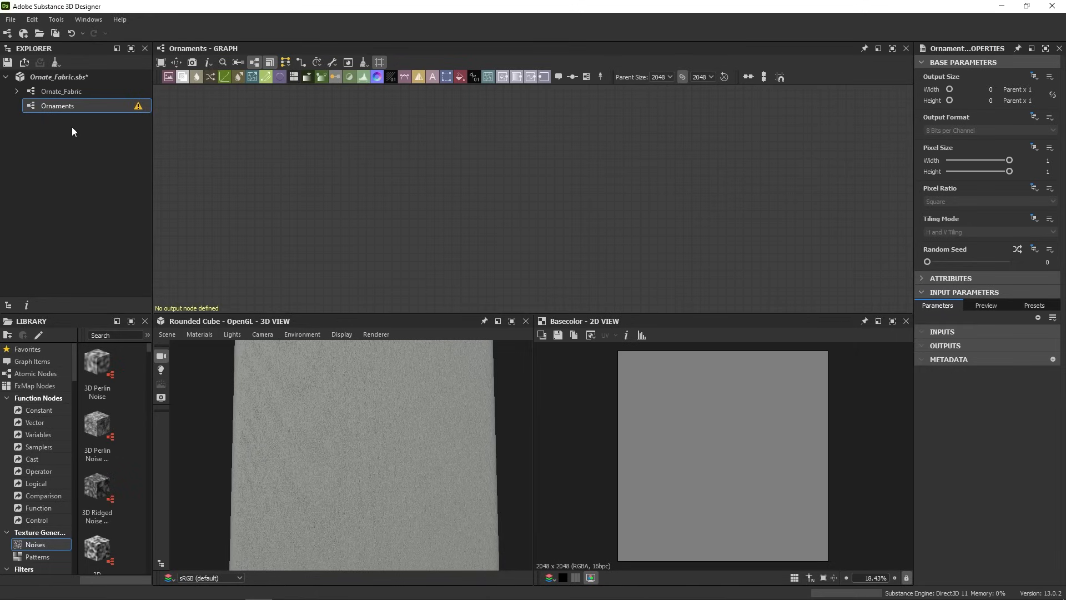
right_click(103, 108)
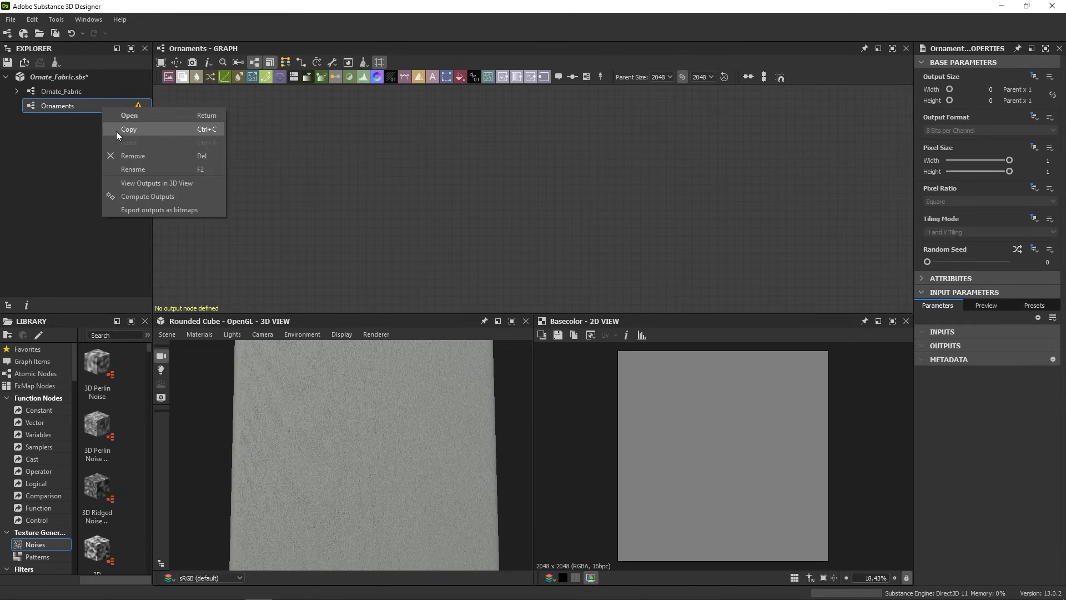
left_click(74, 192)
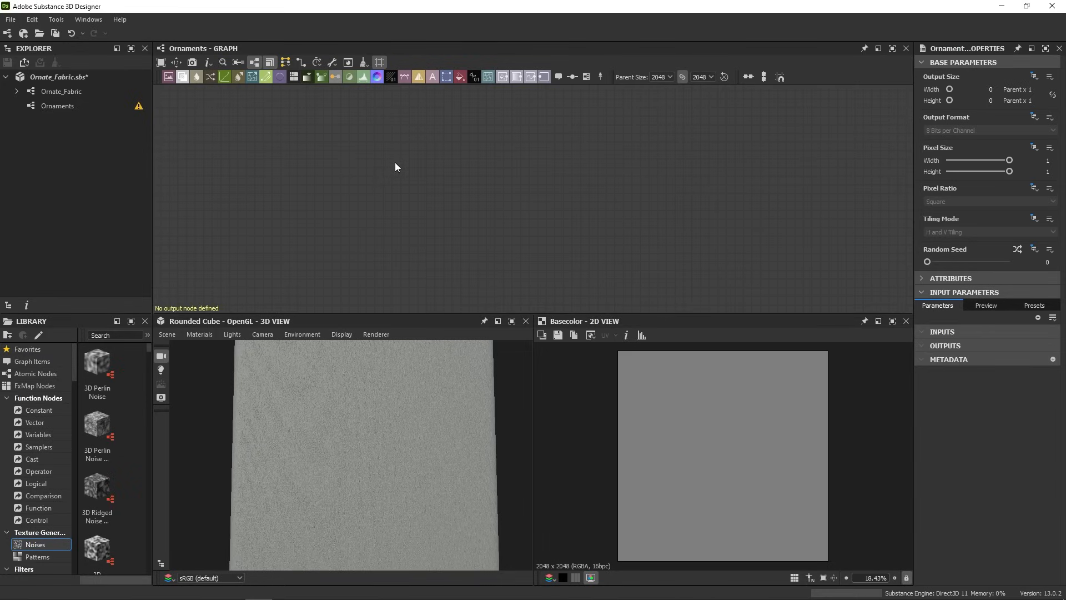
Add a Shape node with the Disc pattern and a scale of 0.56
key("space")
type("sha")
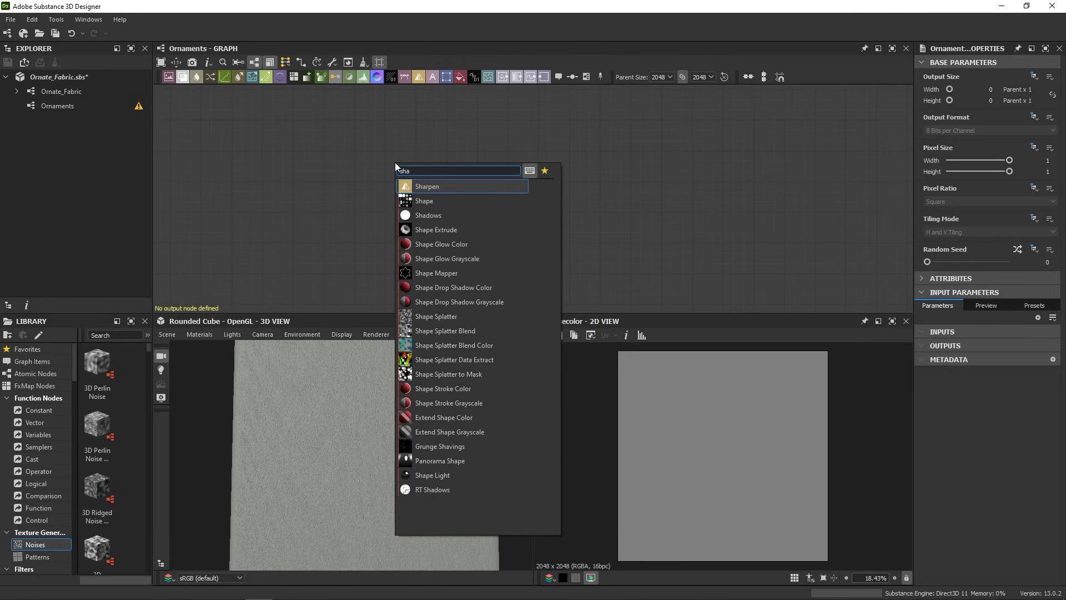
left_click(438, 200)
left_click(994, 348)
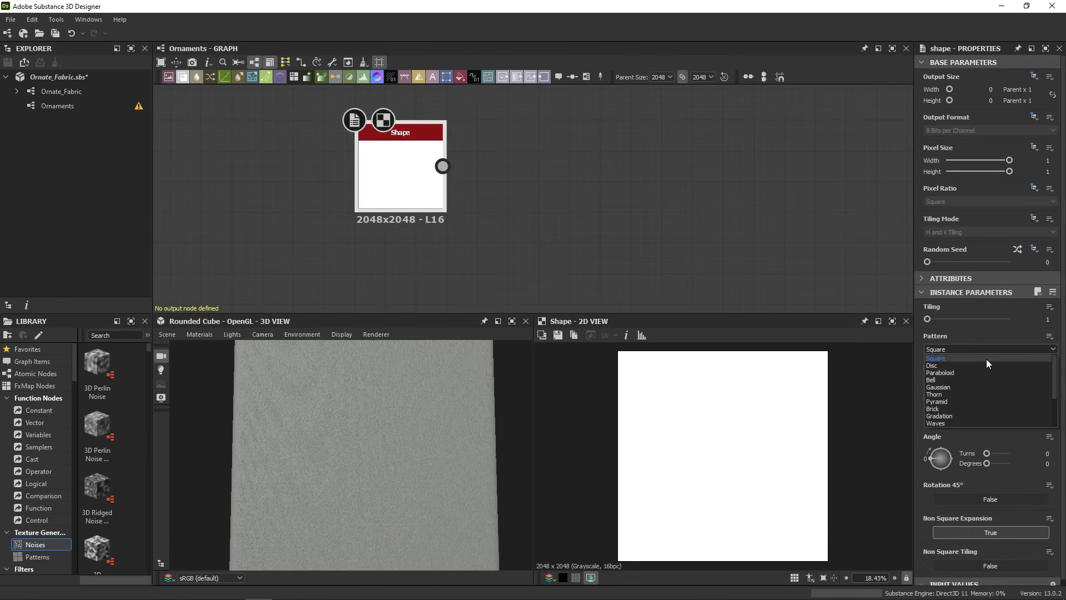
left_click(966, 370)
scroll(777, 413, "down", 2)
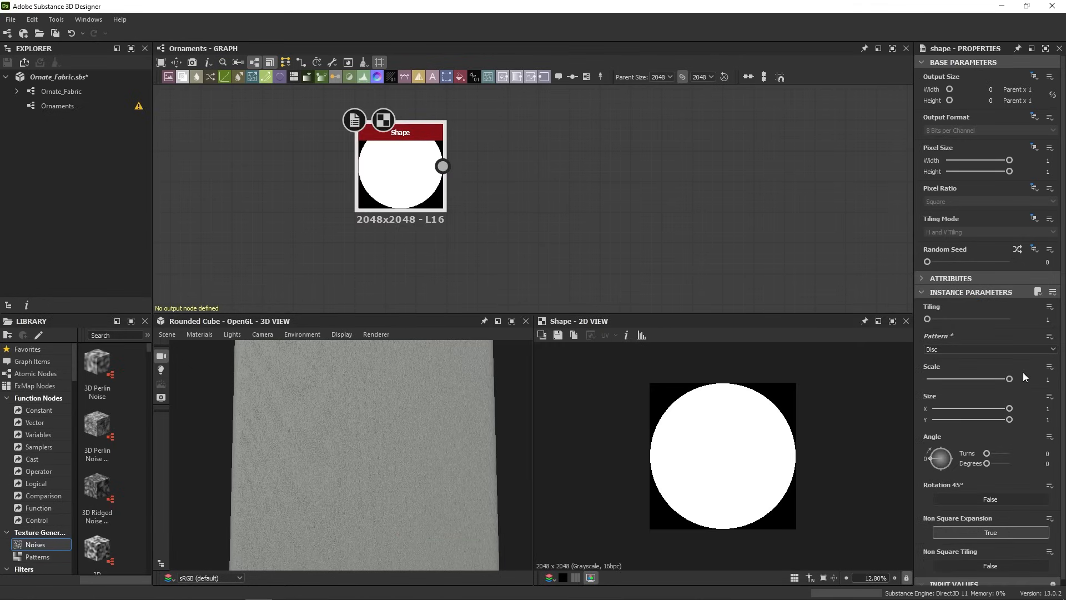
left_click_drag(1010, 376, 969, 385)
scroll(831, 433, "up", 2)
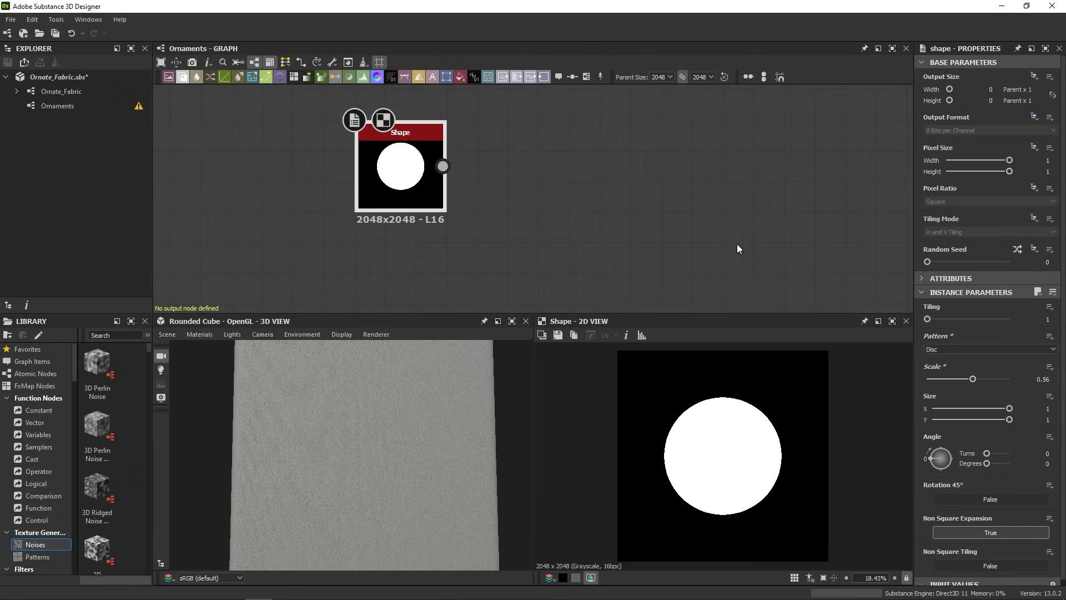
Add a Warp node, connect the disc Shape to its main input and place it to the Shape's right
middle_click_drag(610, 217, 507, 202)
scroll(507, 202, "up", 1)
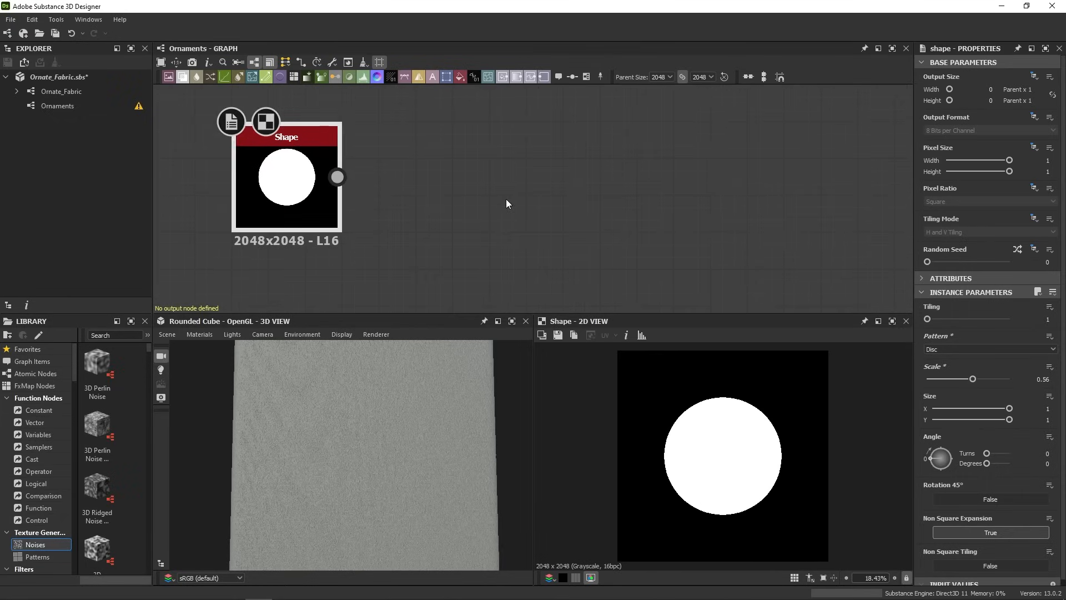
key("space")
type("warp")
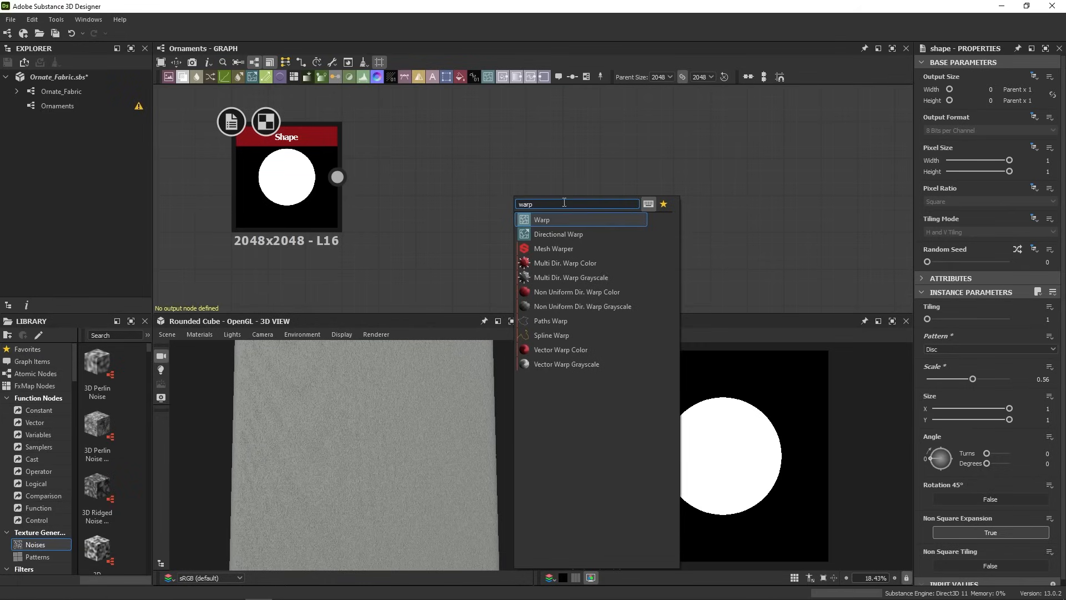
left_click(524, 221)
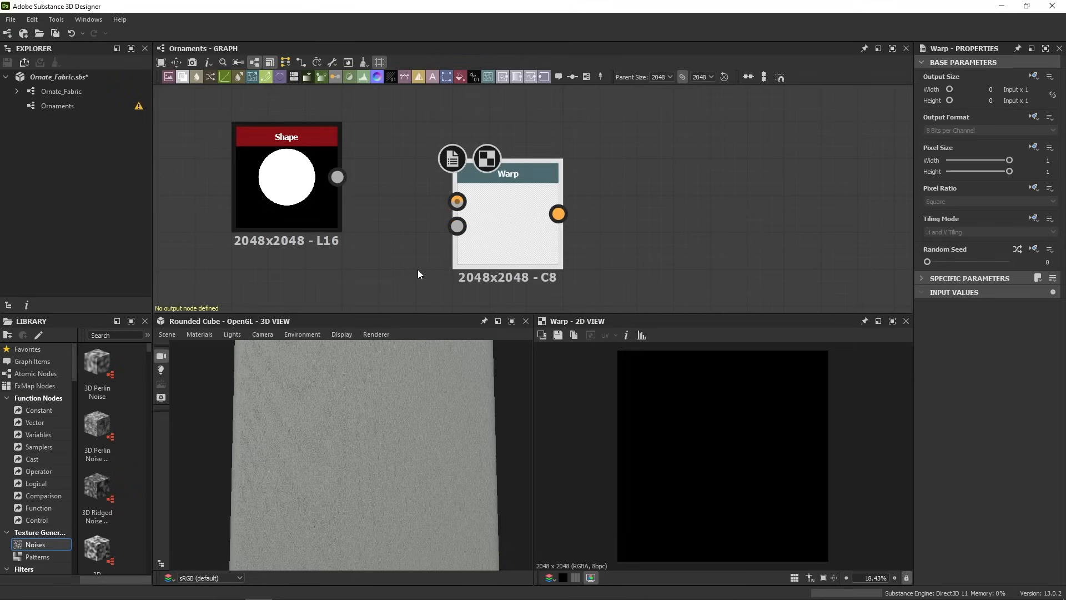
left_click_drag(337, 177, 471, 205)
left_click_drag(491, 230, 603, 234)
Add a second Shape node below the disc, with the Bell pattern and a scale of 0.42
scroll(536, 235, "down", 2)
middle_click_drag(437, 296, 481, 209)
left_click(486, 222)
key("space")
type("shape")
key("Return")
left_click(950, 349)
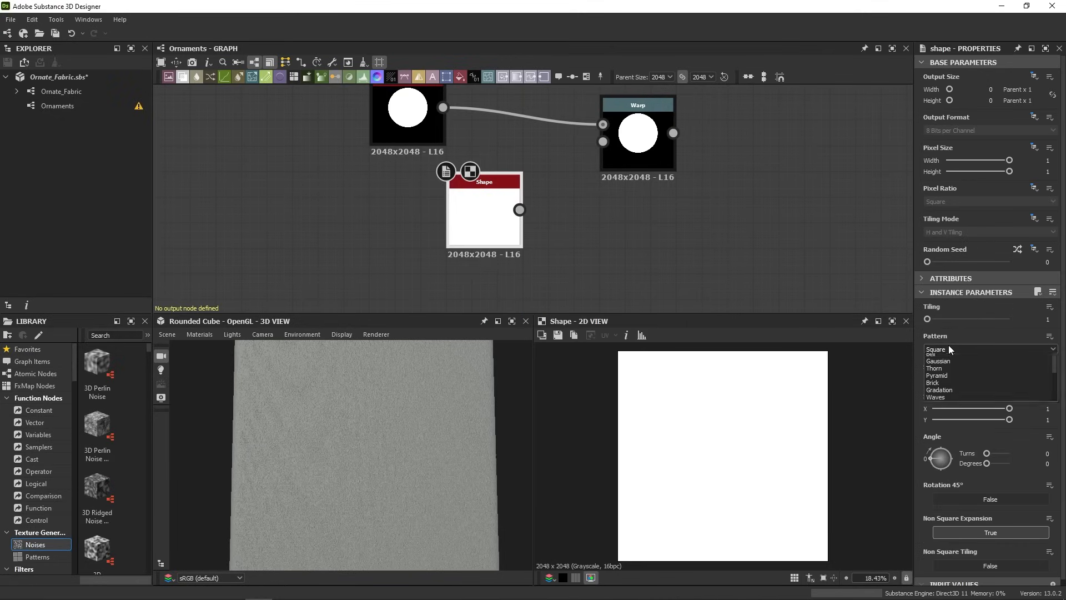
left_click(961, 376)
left_click_drag(1009, 378, 992, 378)
left_click_drag(474, 215, 423, 240)
Route the bell Shape through a Transformation 2D node into the Warp's gradient input and shift it toward the disc's lower left
left_click(571, 252)
key("space")
type("t")
left_click(574, 265)
left_click_drag(469, 235, 527, 261)
left_click_drag(597, 261, 603, 141)
left_click_drag(694, 480, 699, 510)
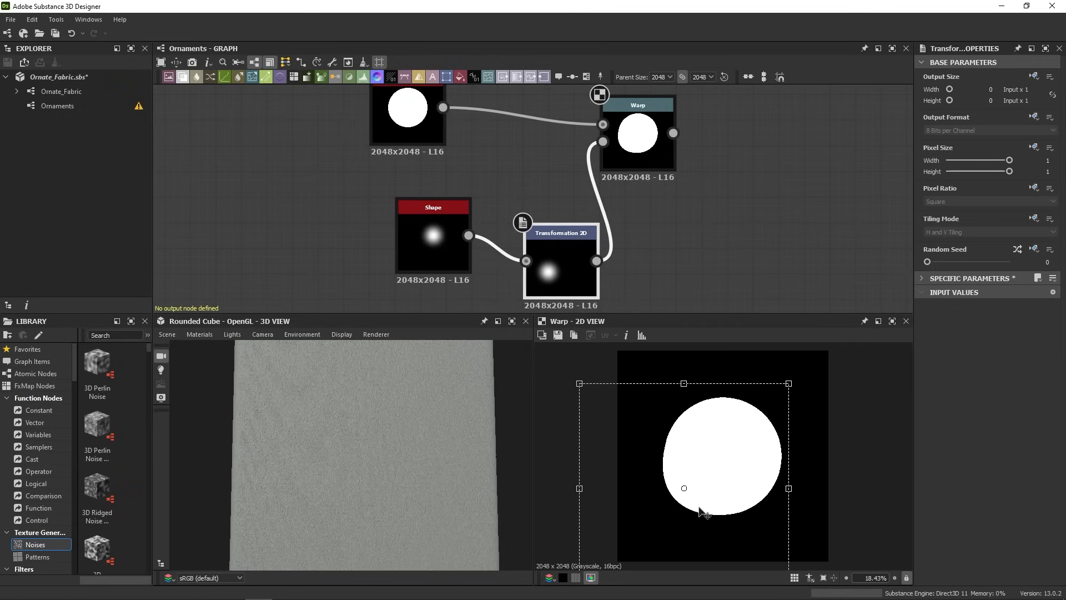
Compare the bell Shape with the Warp output, and try the Paraboloid and Disc patterns on the second Shape
double_click(450, 206)
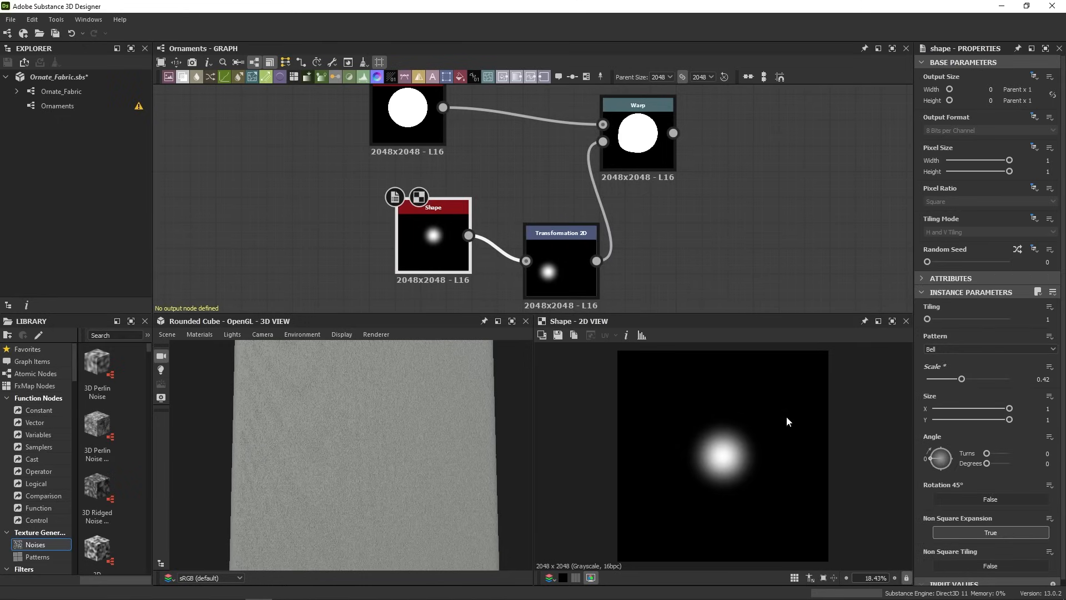
double_click(610, 149)
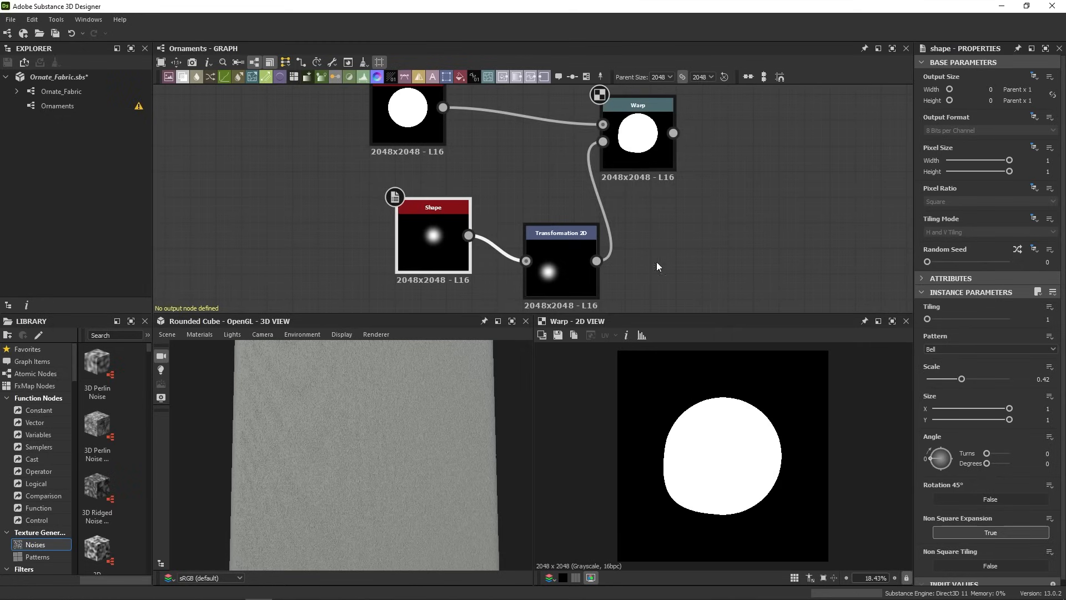
left_click(969, 348)
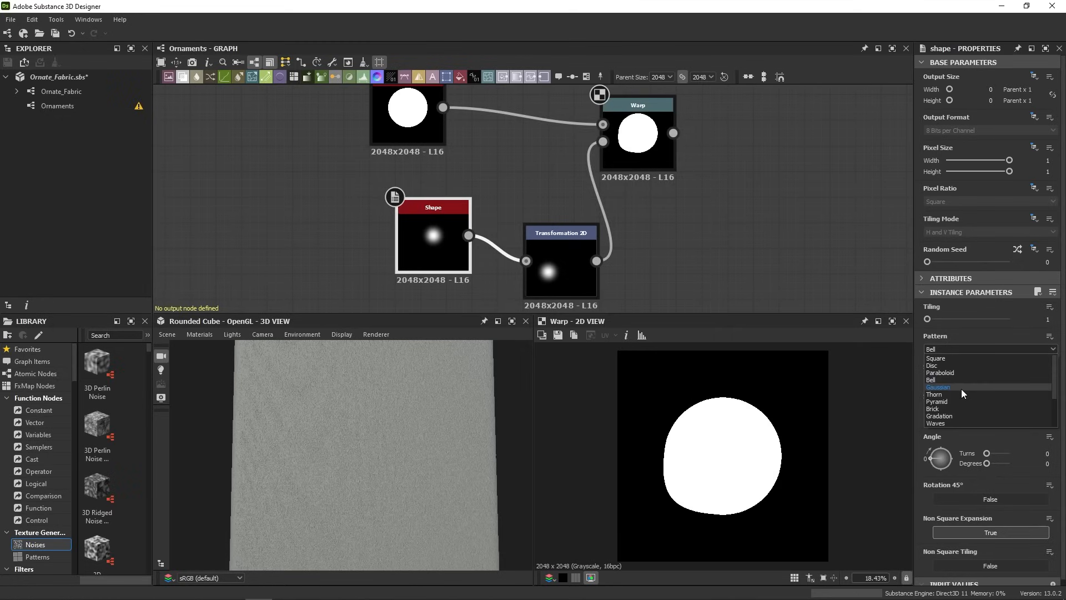
left_click(964, 373)
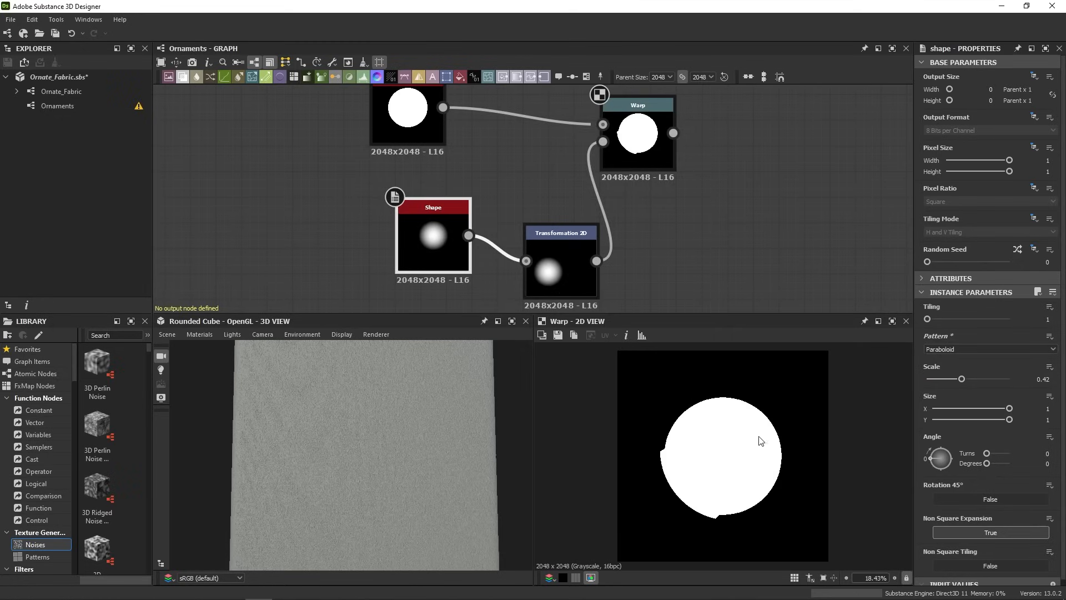
left_click(951, 352)
left_click(948, 368)
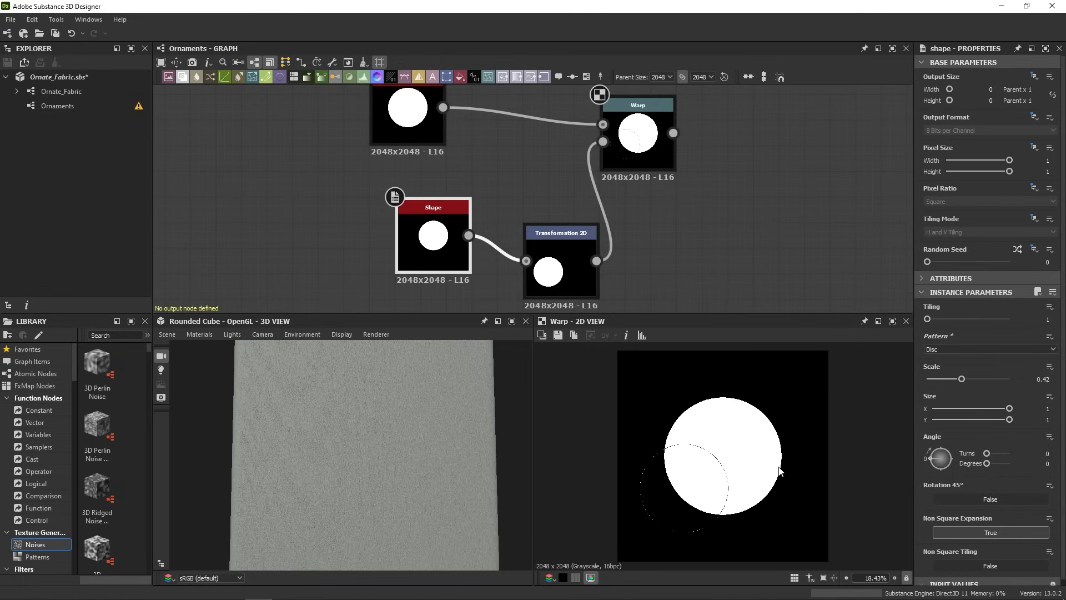
Delete the second Shape node and the Transformation 2D node feeding the Warp
left_click_drag(635, 155, 650, 143)
scroll(650, 144, "down", 1)
middle_click_drag(650, 144, 636, 164)
left_click_drag(358, 245, 595, 273)
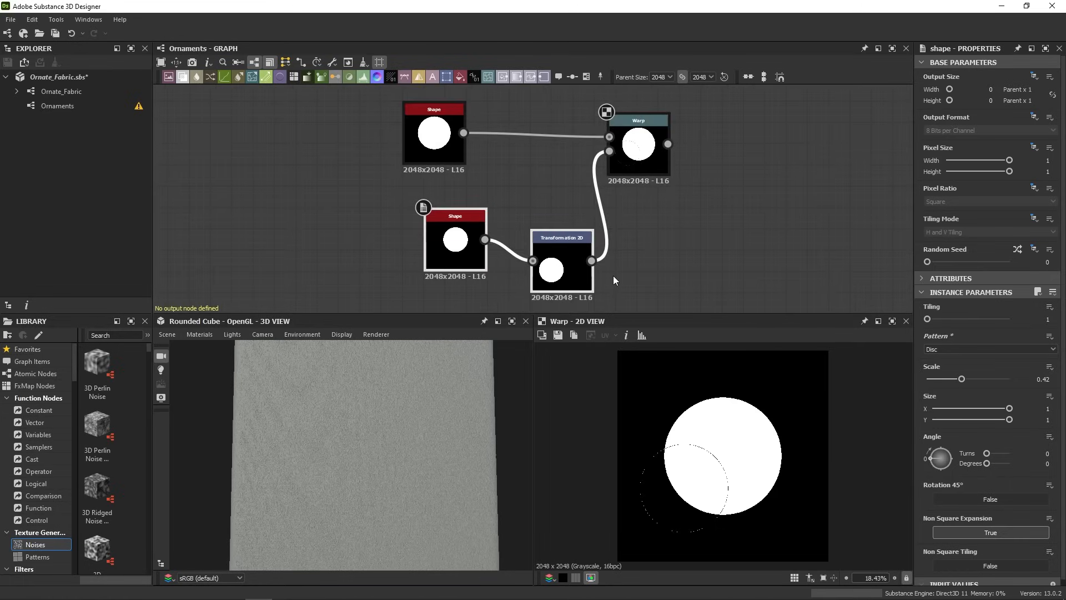
key("Delete")
Add a Perlin Noise node, connect it to the Warp's gradient input and display the Warp output
key("space")
type("perlin")
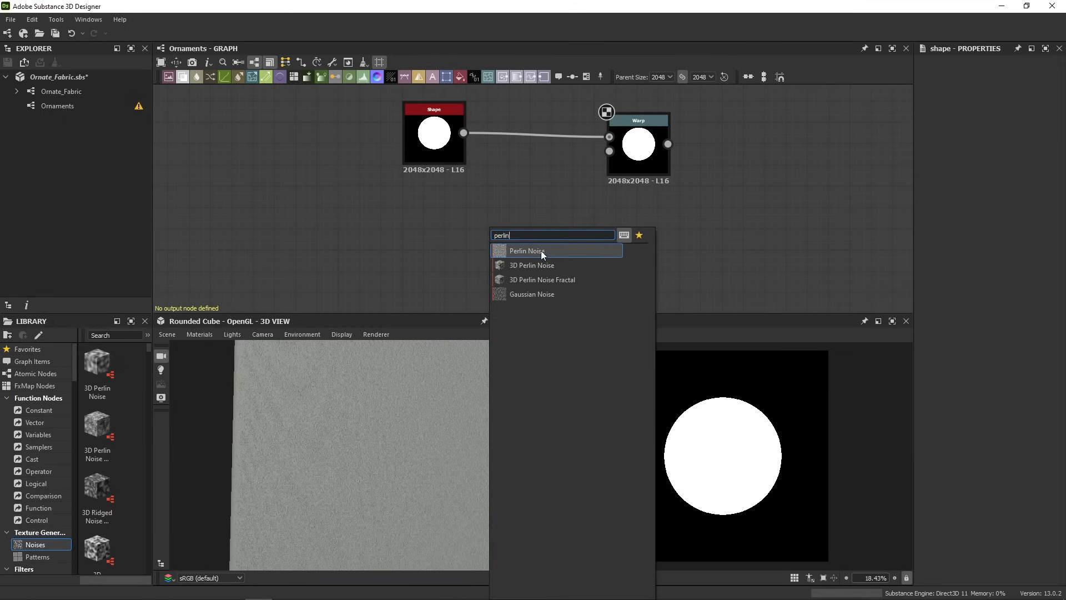
left_click(542, 251)
scroll(702, 442, "up", 5)
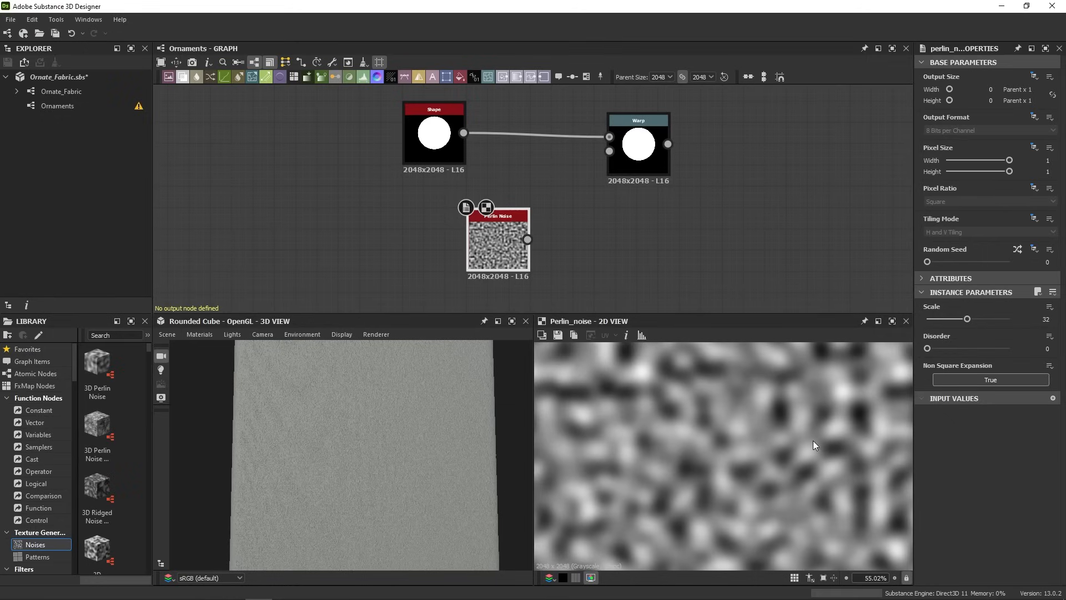
left_click_drag(549, 229, 634, 149)
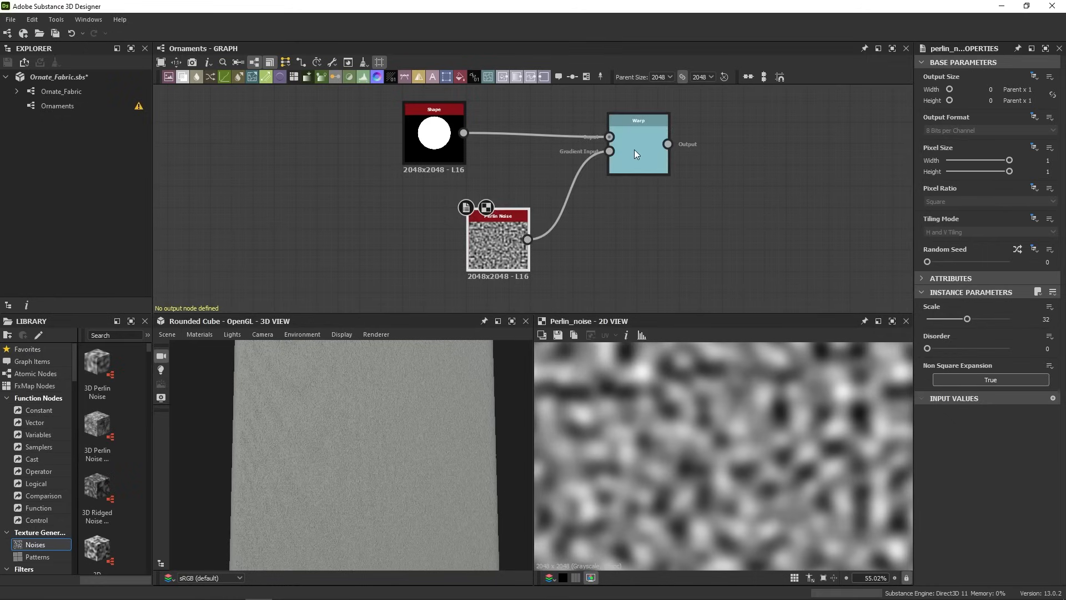
double_click(634, 149)
scroll(679, 395, "down", 5)
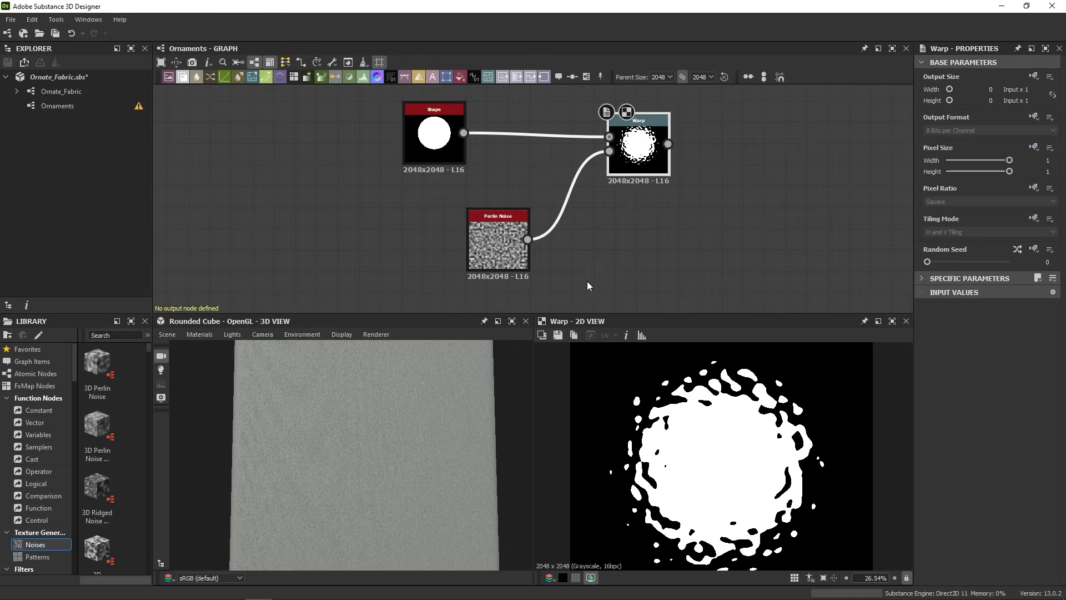
Set the Perlin Noise node's Scale to 7
left_click(498, 242)
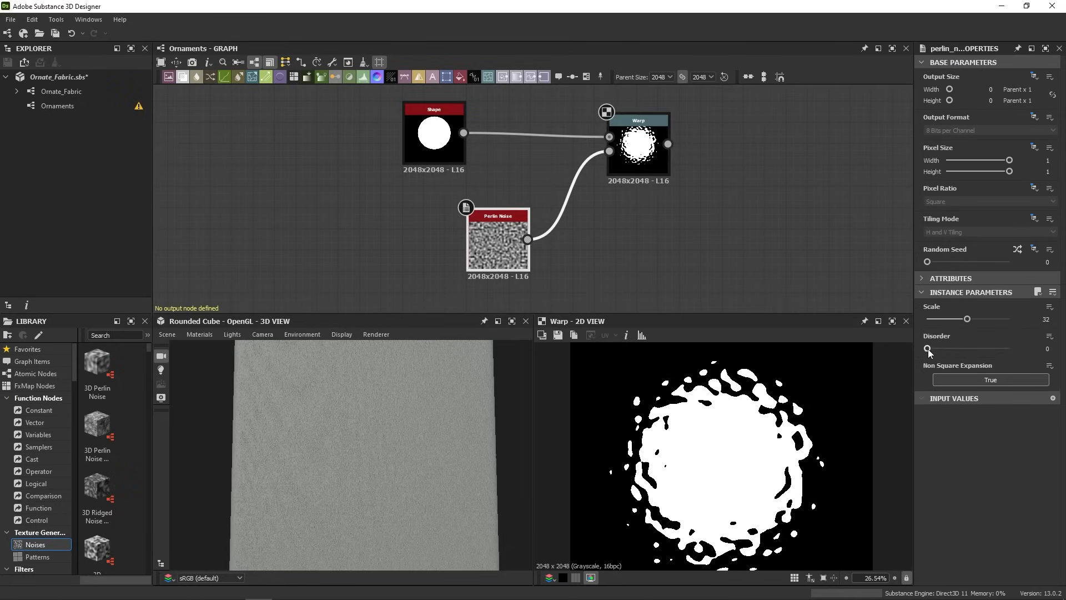
left_click_drag(927, 348, 920, 391)
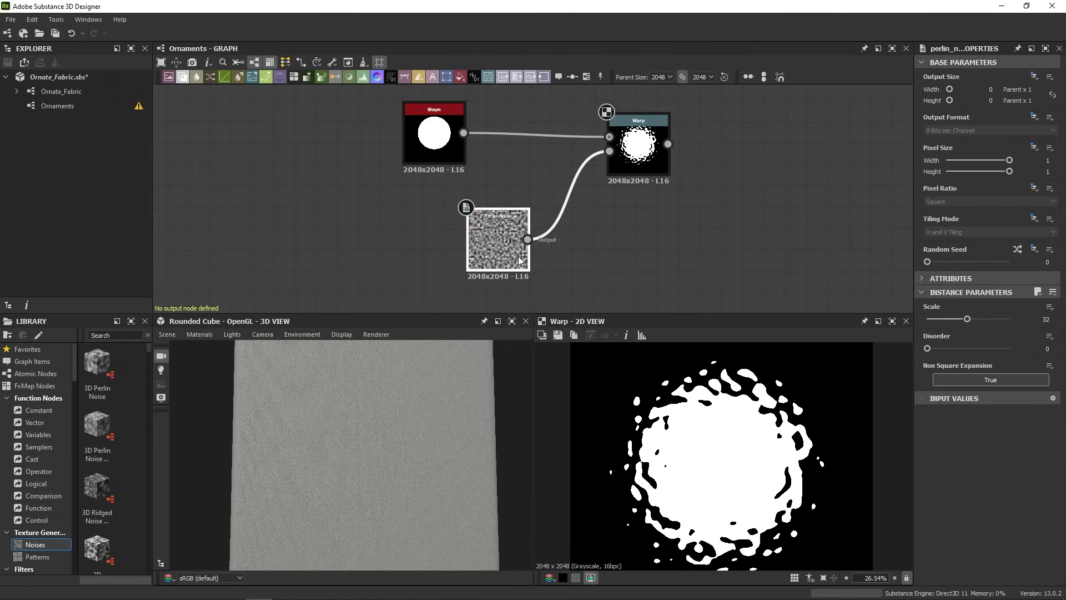
left_click_drag(967, 318, 935, 320)
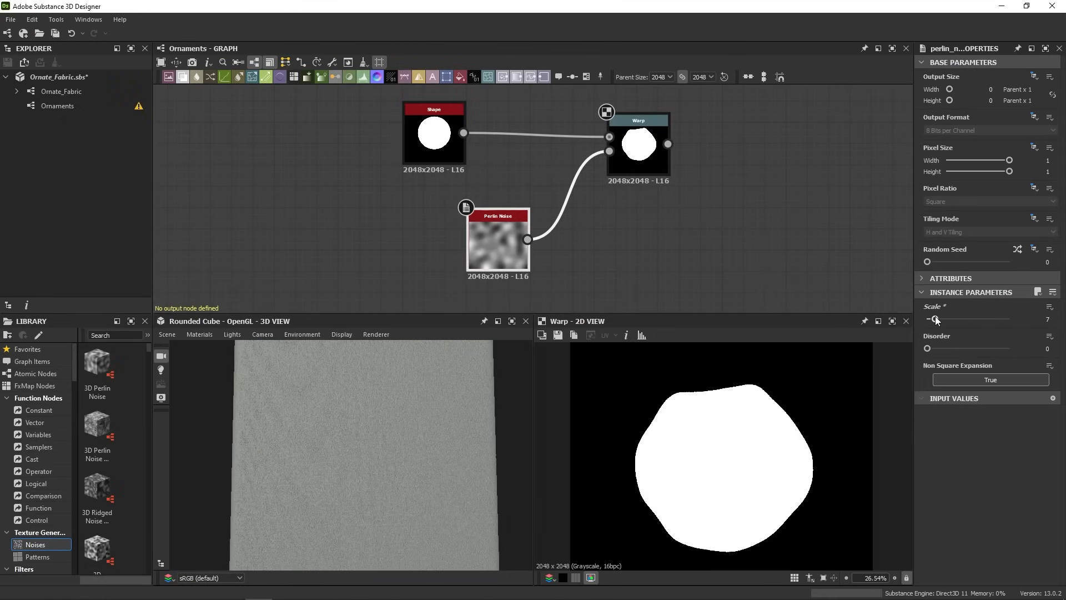
Set the Warp node's Intensity to 2 for a more strongly distorted disc
left_click(644, 161)
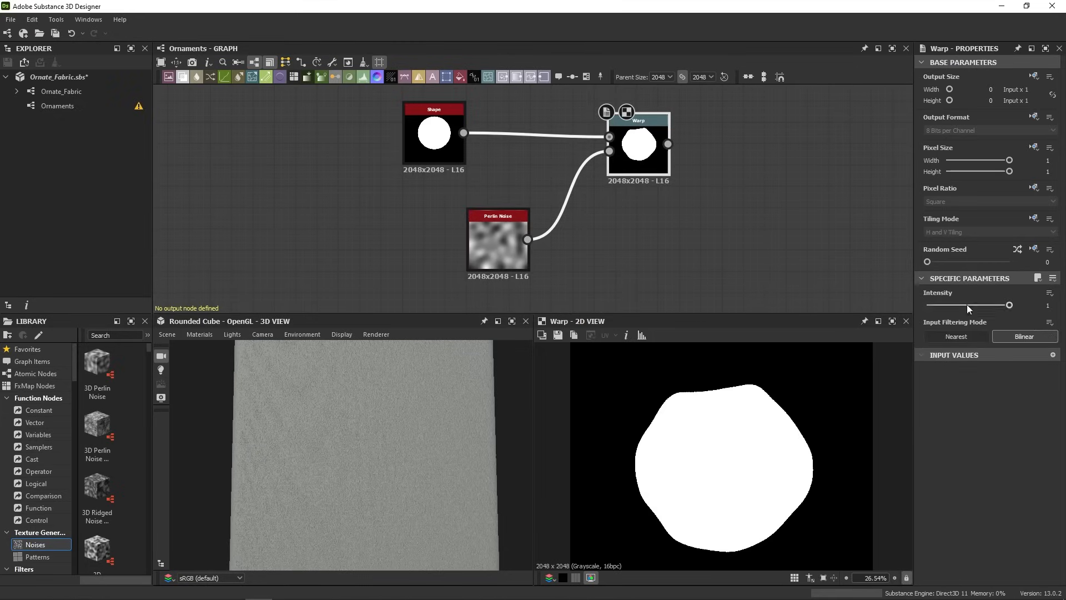
type("2")
key("Delete")
key("Return")
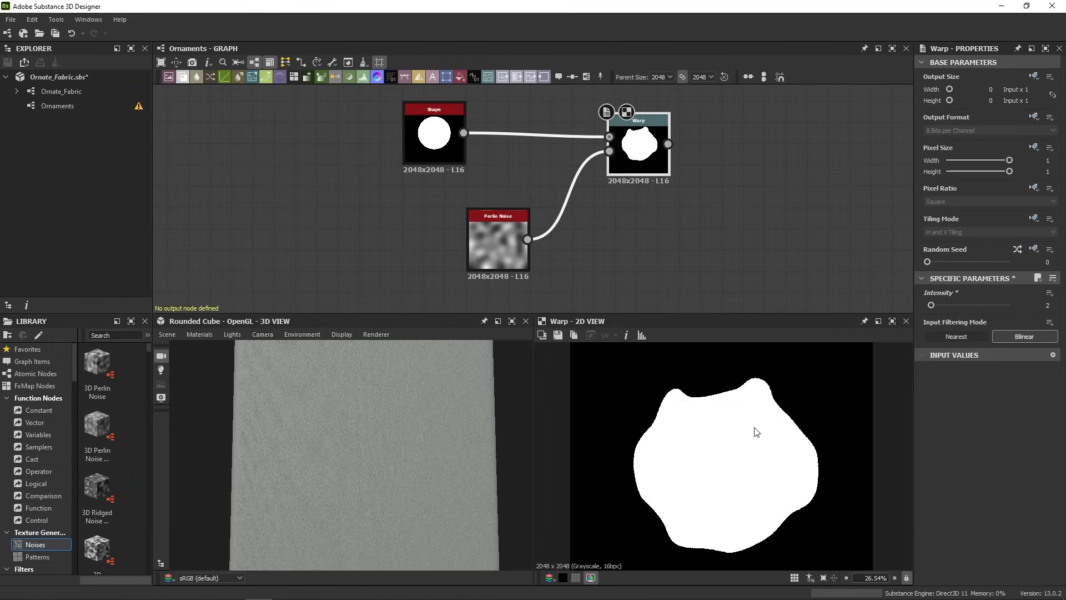
scroll(744, 436, "down", 2)
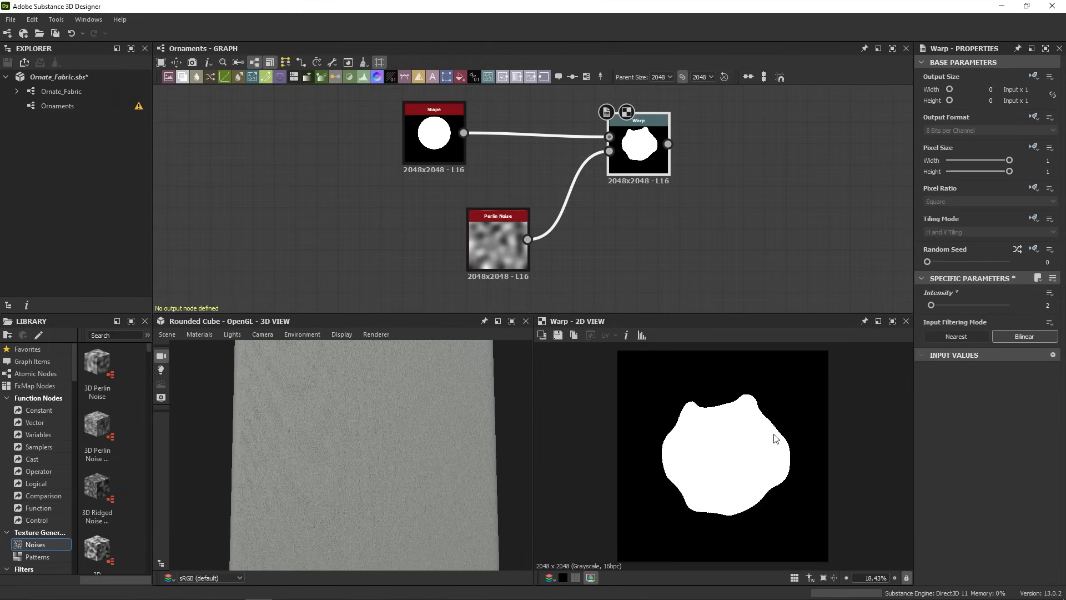
middle_click_drag(766, 262, 591, 239)
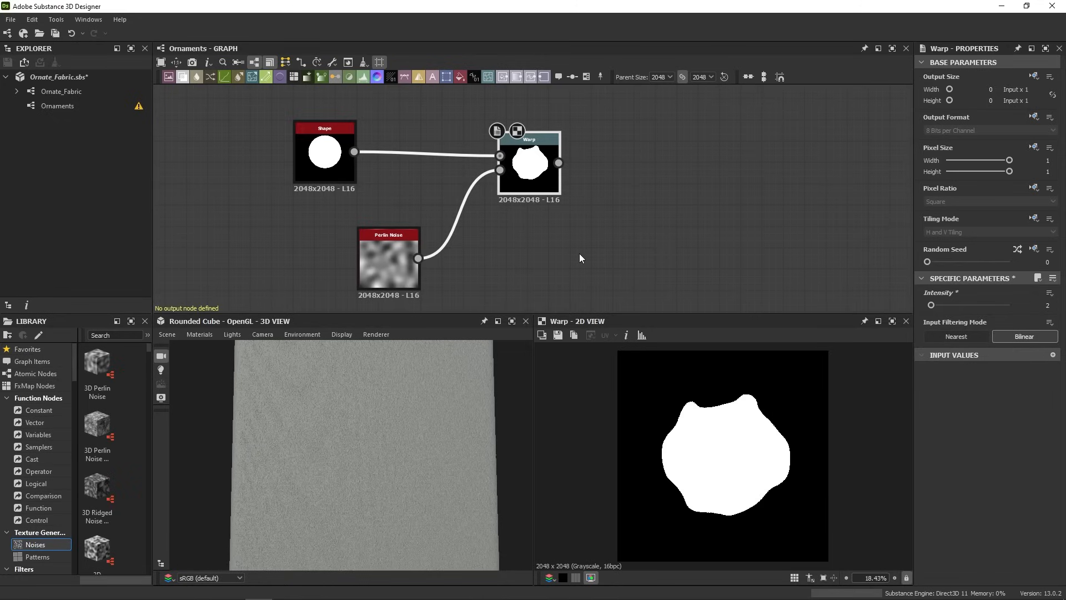
Add a Mirror Grayscale node and connect the Warp output to its input
left_click(395, 264)
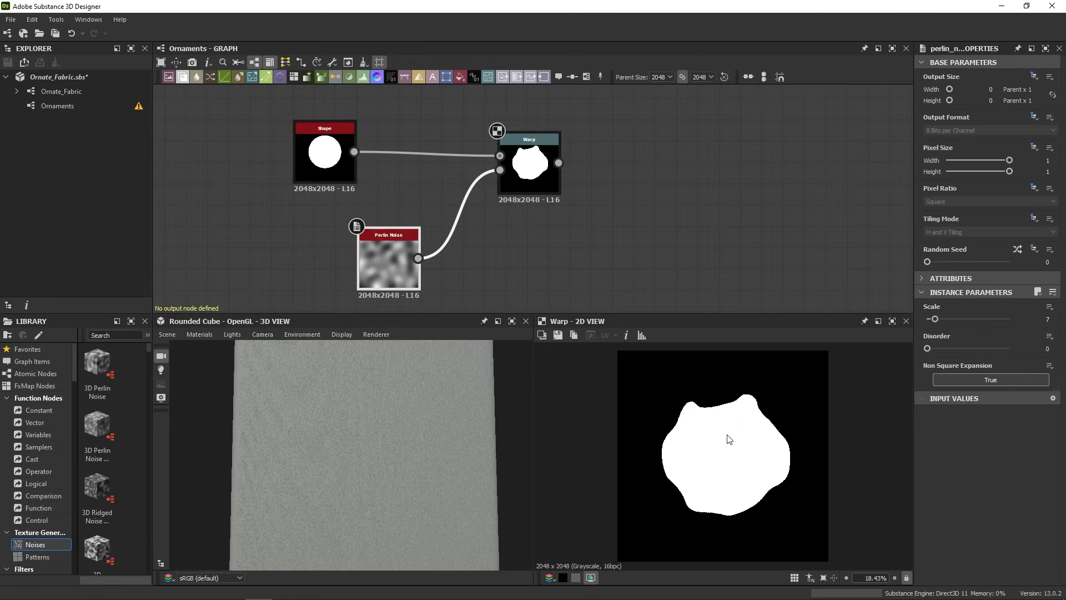
middle_click_drag(652, 178, 604, 167)
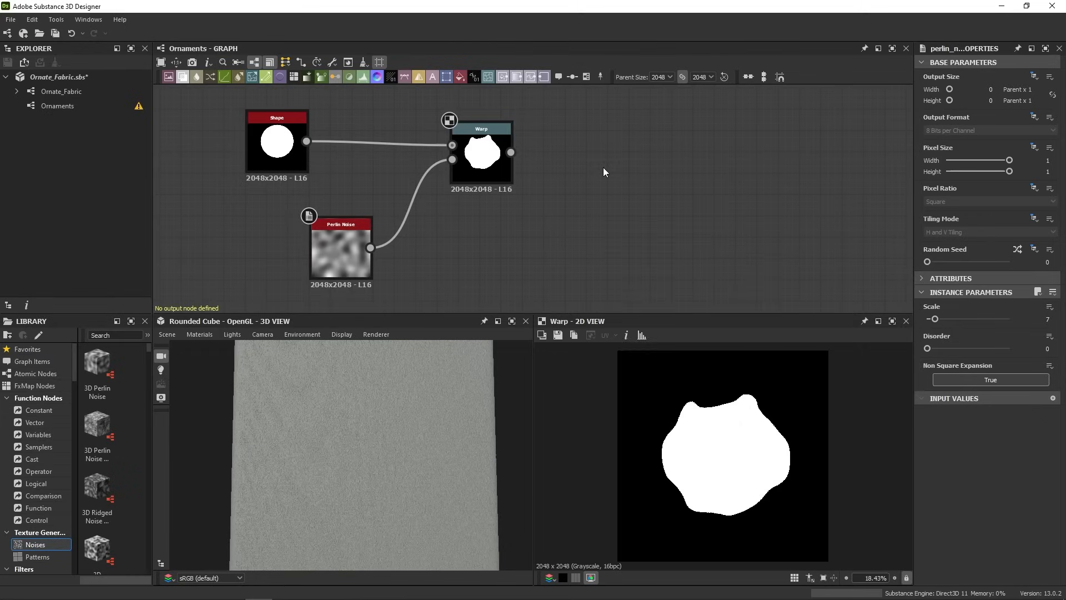
key("space")
type("mirro")
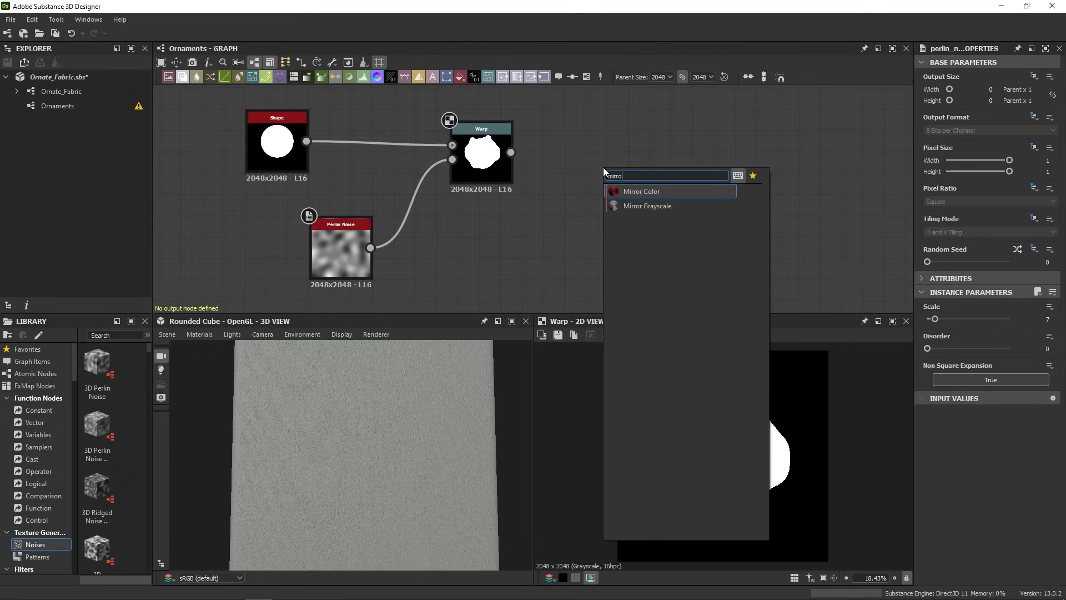
left_click(682, 206)
left_click_drag(510, 152, 572, 161)
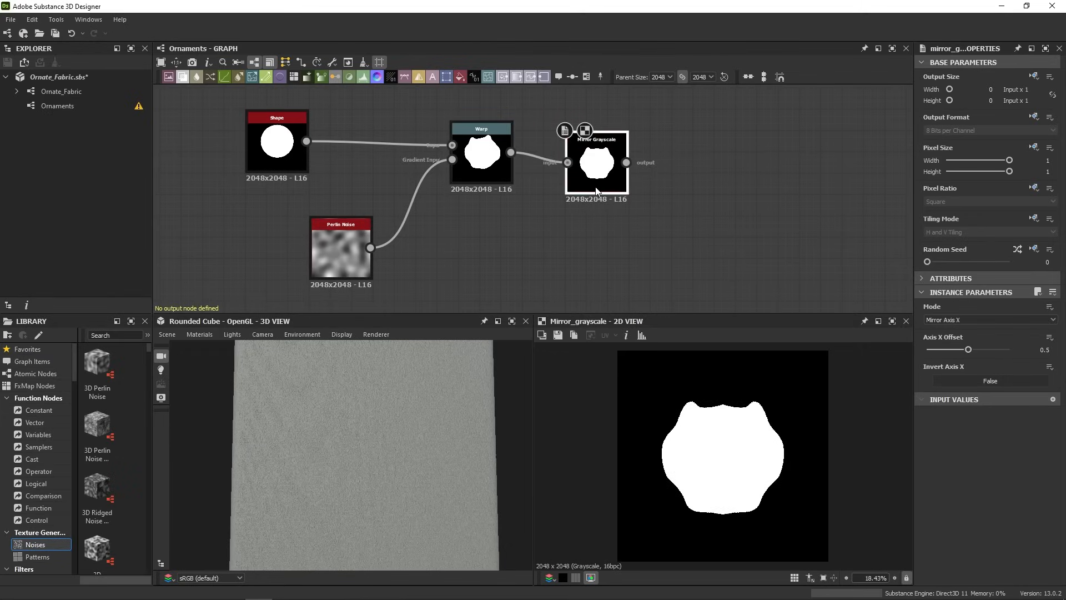
Compare the Mirror Grayscale modes and corner types, and settle on Mirror Corner with Top Right
left_click(989, 322)
left_click(971, 335)
left_click(991, 319)
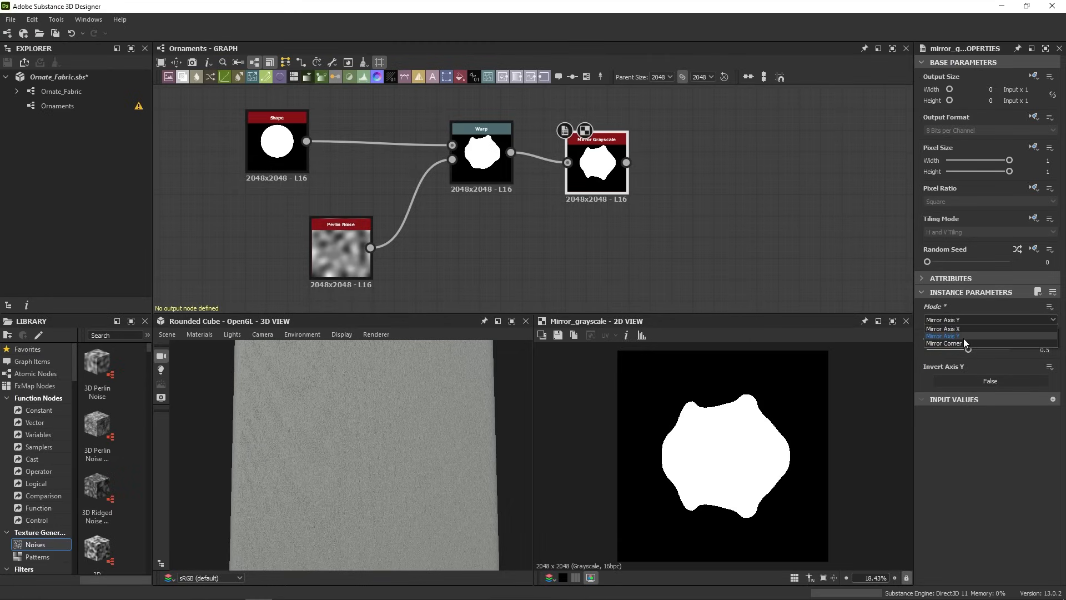
left_click(959, 341)
left_click(955, 349)
left_click(951, 357)
left_click(963, 352)
left_click(953, 374)
left_click(957, 352)
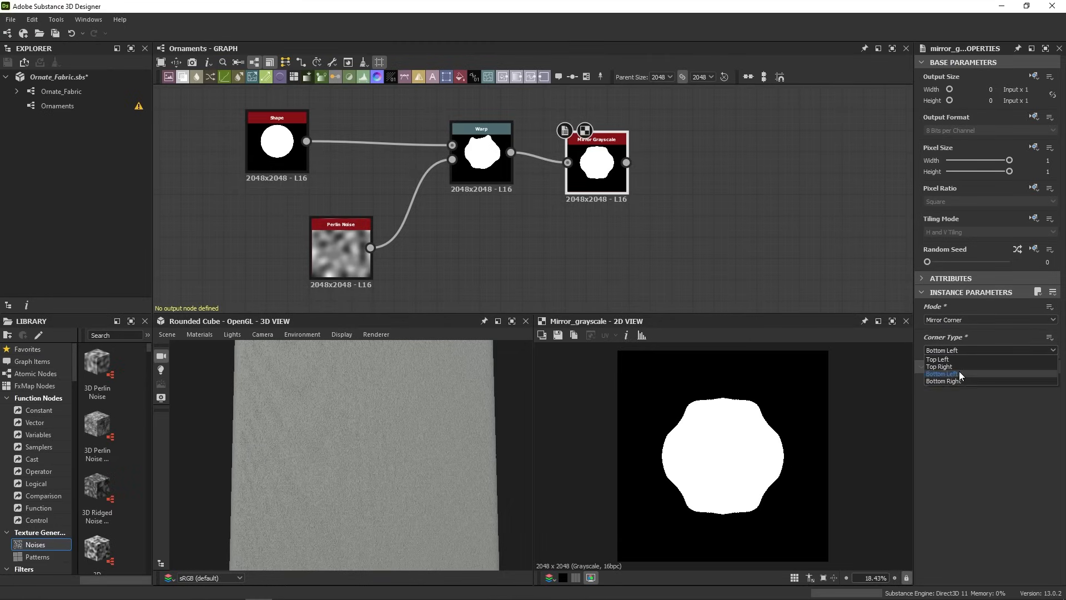
left_click(955, 380)
left_click(965, 348)
left_click(951, 368)
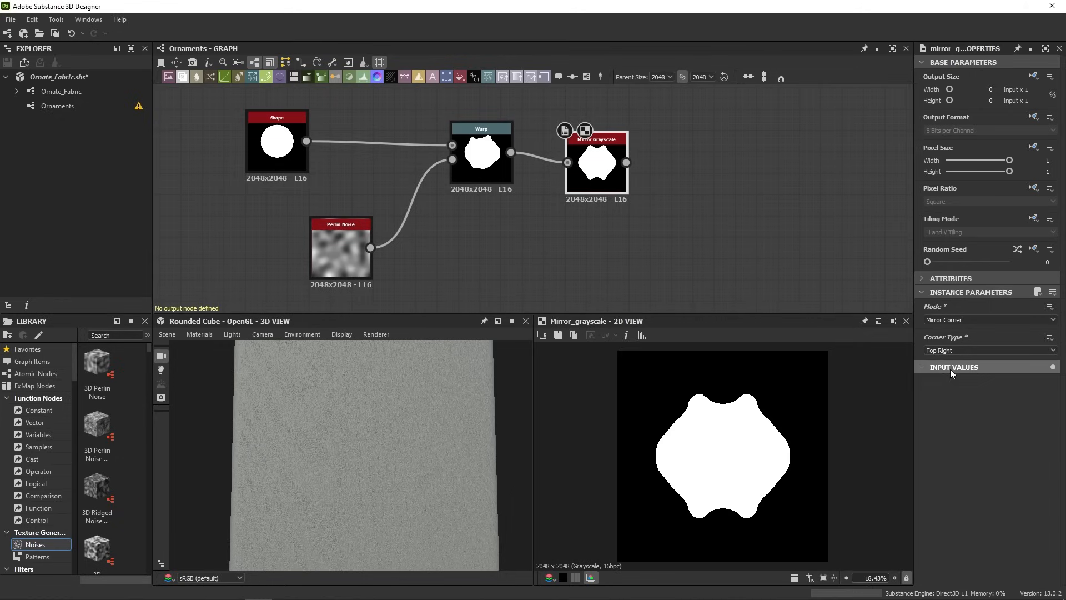
Move the Mirror Grayscale node away from the Warp and insert a Swirl Grayscale node on the link between them
middle_click_drag(654, 184, 611, 193)
left_click_drag(562, 190, 850, 181)
middle_click_drag(850, 181, 820, 178)
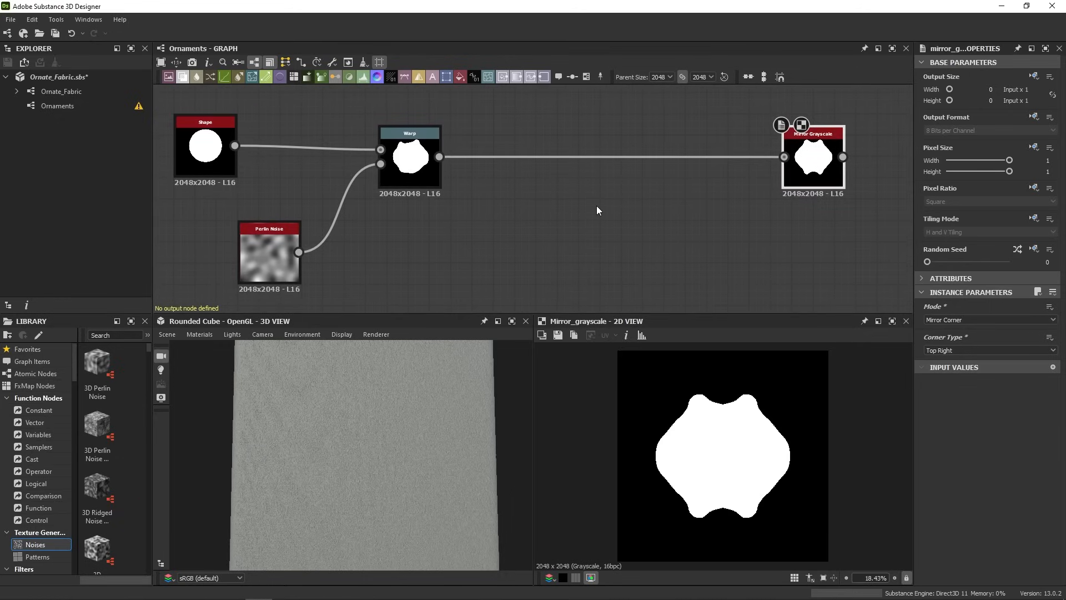
left_click(538, 212)
left_click_drag(521, 123, 544, 160)
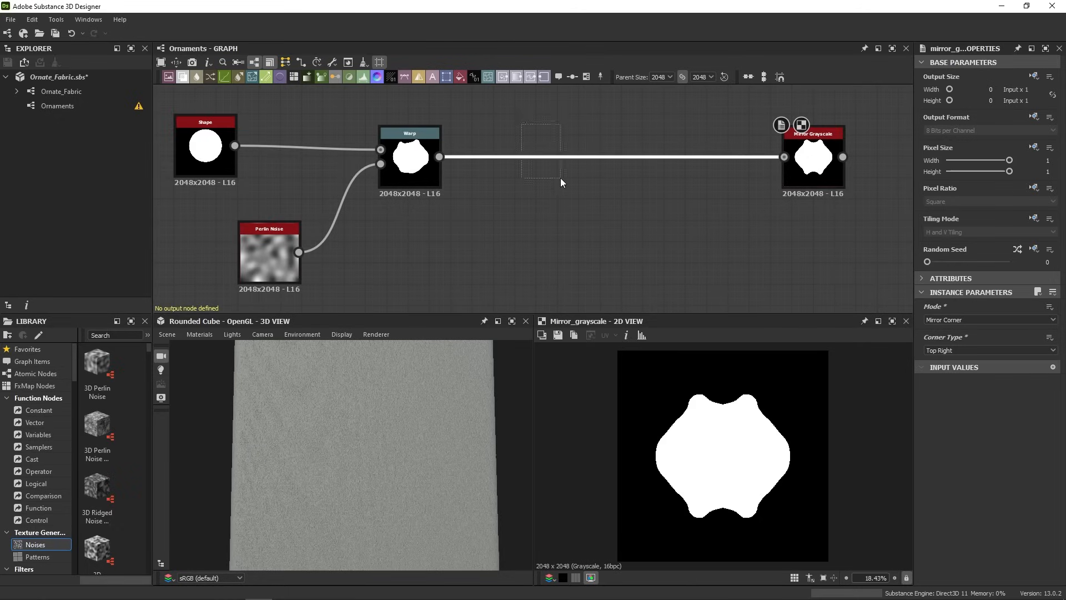
key("space")
type("swir")
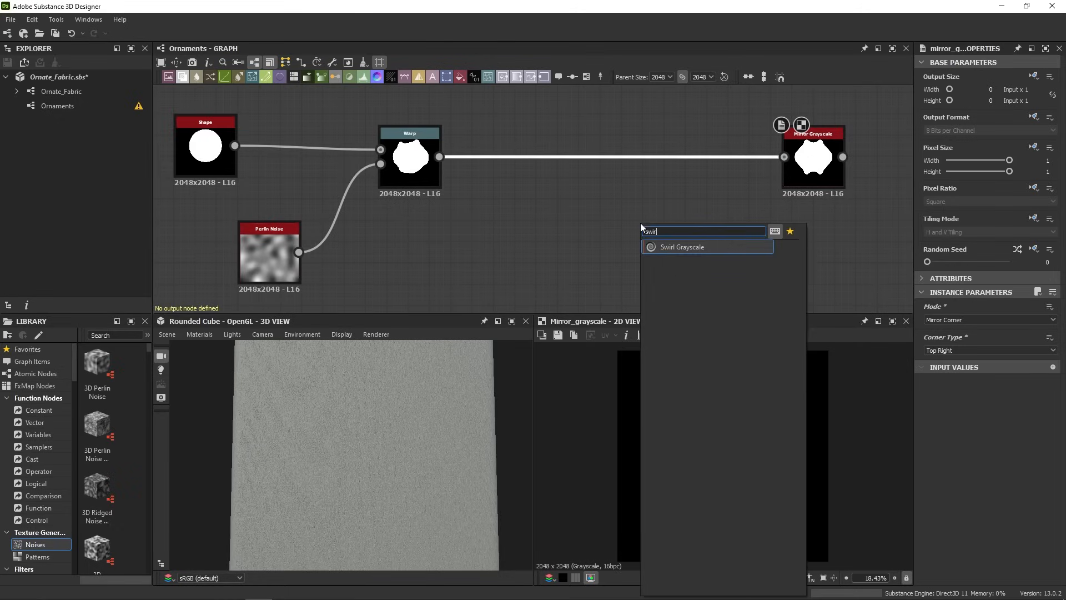
left_click(672, 247)
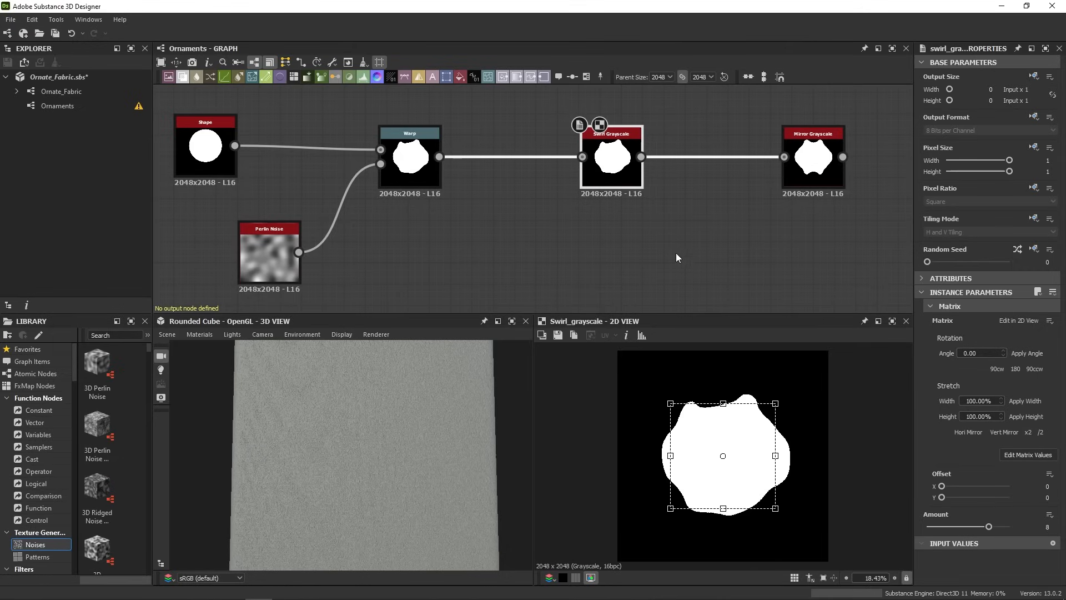
Double the swirl area, offset it to about X 0.053, Y -0.188, and set its Amount to 3.11
left_click_drag(694, 457, 703, 481)
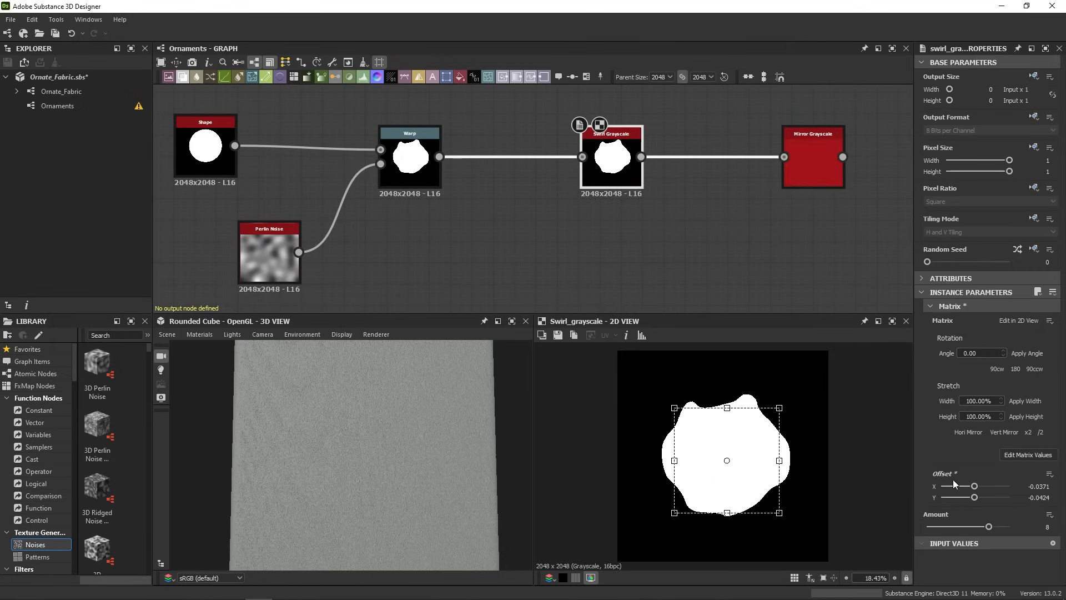
left_click(1029, 433)
mouse_move(747, 532)
left_mouse_down()
mouse_move(726, 511)
mouse_move(727, 532)
left_mouse_up()
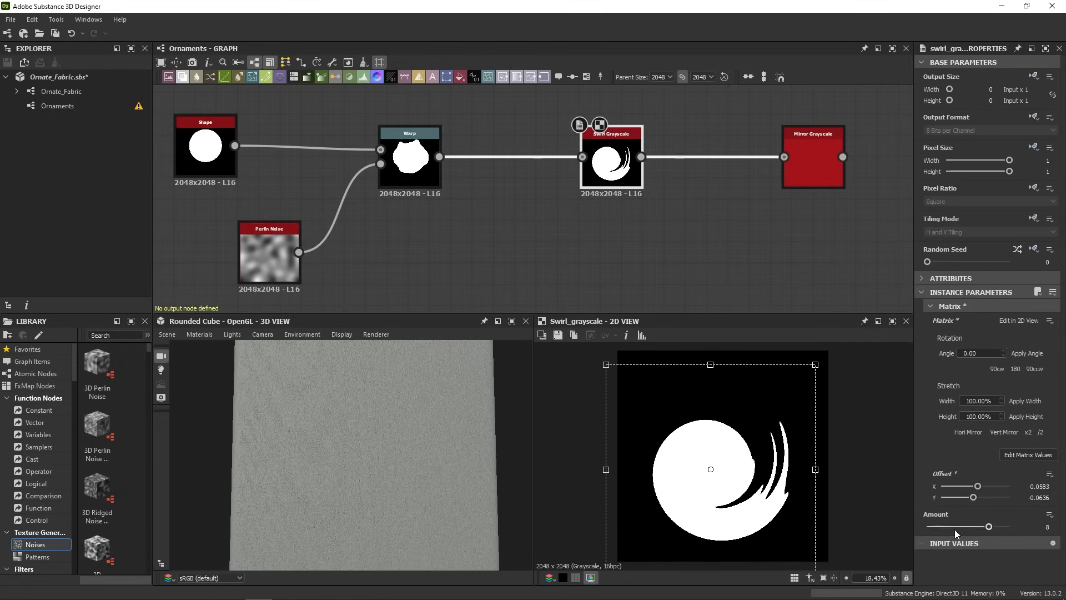
left_click_drag(989, 526, 977, 528)
left_click_drag(745, 474, 741, 498)
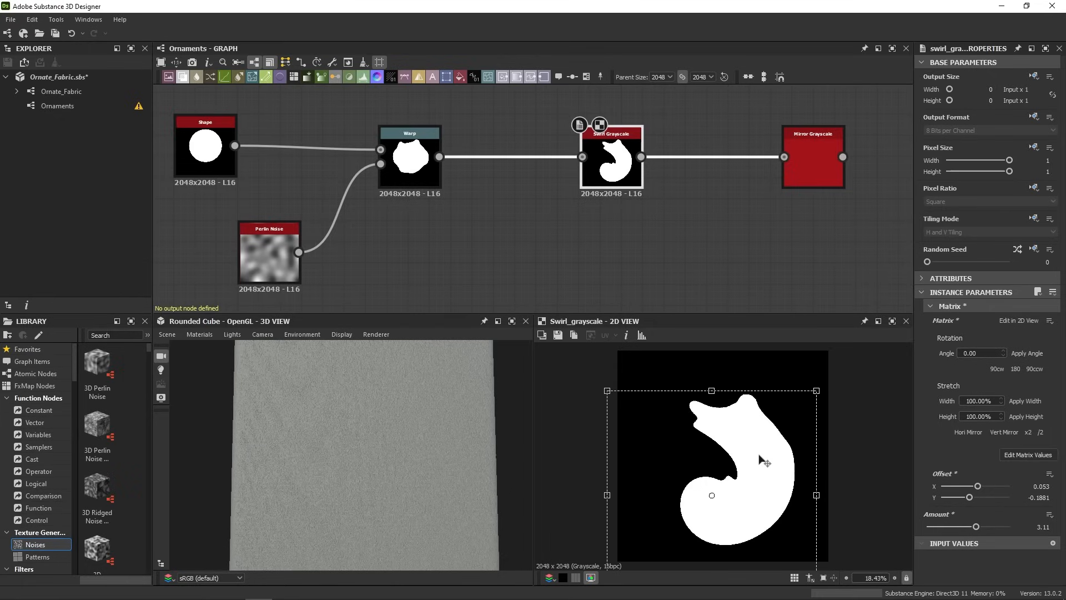
Insert a Transformation 2D node between Swirl Grayscale and Mirror Grayscale, and display the Mirror Grayscale output
left_click_drag(611, 167, 524, 164)
key("space")
type("2d")
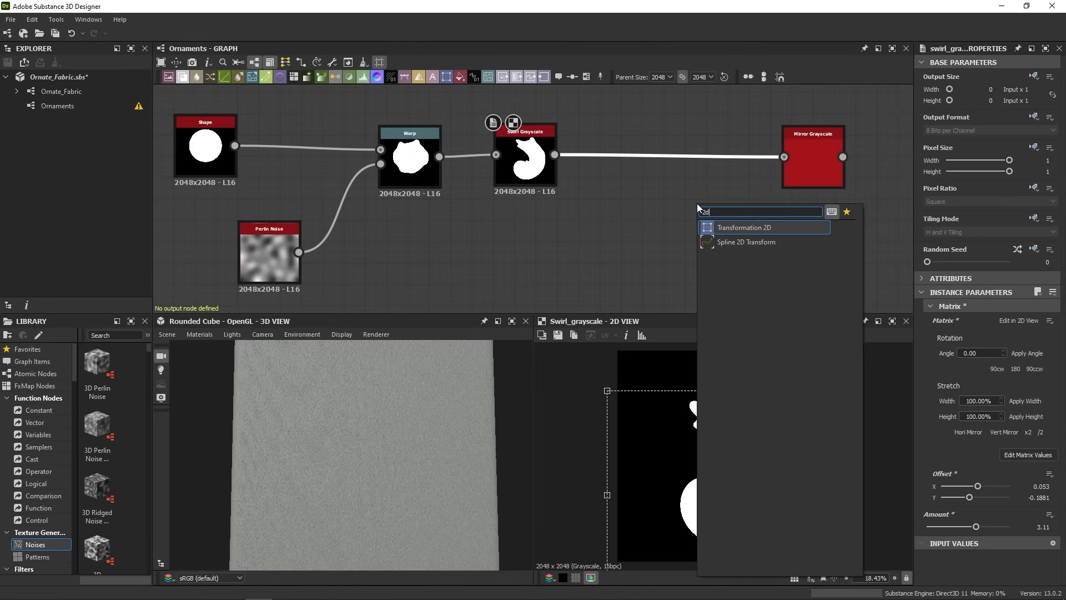
left_click(730, 224)
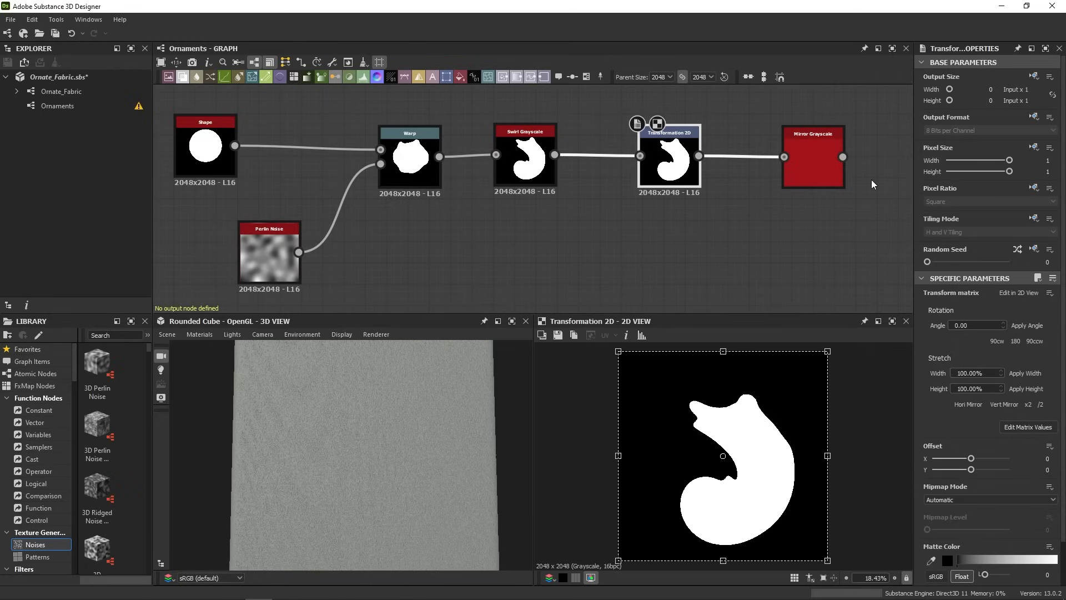
double_click(817, 169)
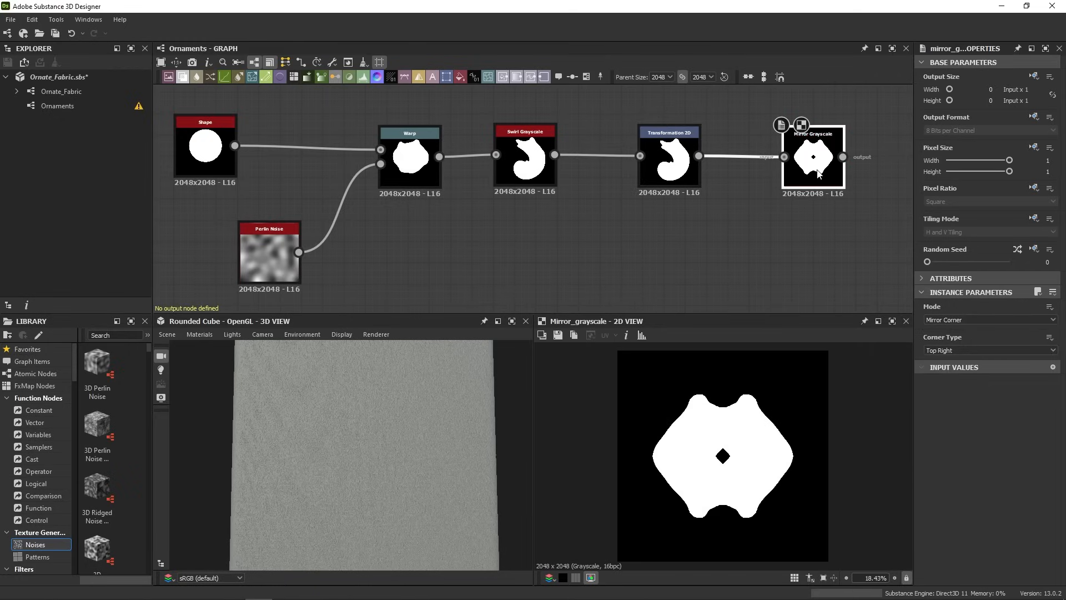
Rotate the Transformation 2D slightly, mirror it horizontally and shift it to an offset of about X 0.236, Y 0.058
left_click(673, 166)
mouse_move(712, 512)
left_mouse_down()
mouse_move(676, 502)
mouse_move(716, 510)
left_mouse_up()
mouse_move(855, 506)
left_mouse_down()
mouse_move(889, 420)
mouse_move(871, 514)
left_mouse_up()
left_click(967, 404)
left_click_drag(693, 469, 756, 444)
Move the swirl to an offset of about X 0.024, Y -0.138 and set the disc Shape's Size to X 0.78, Y 0.94
left_click(549, 164)
left_click_drag(695, 423, 702, 464)
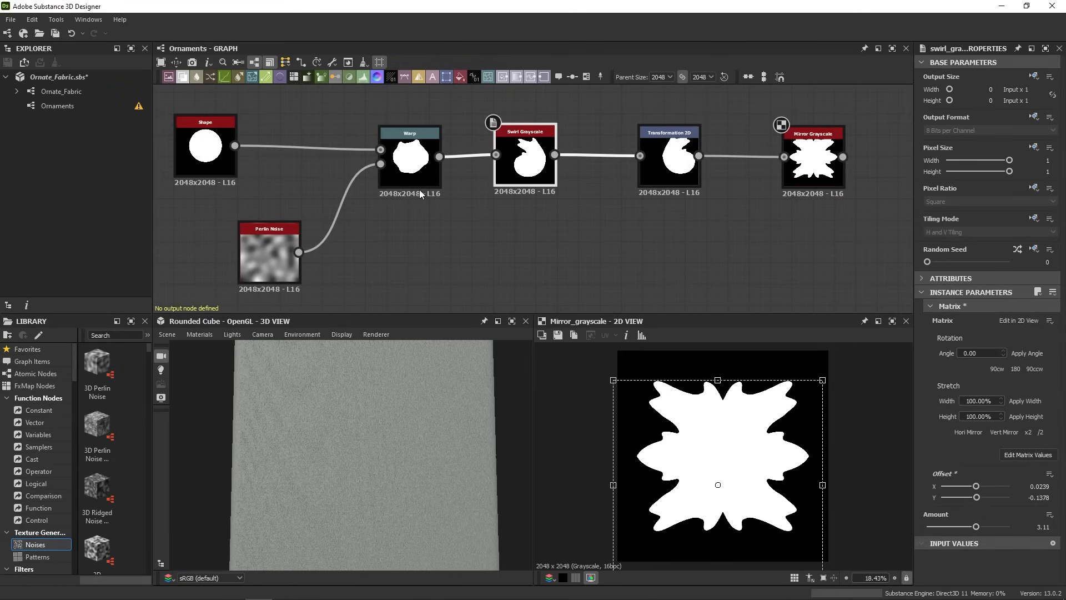
left_click(205, 146)
left_click_drag(1004, 409, 995, 419)
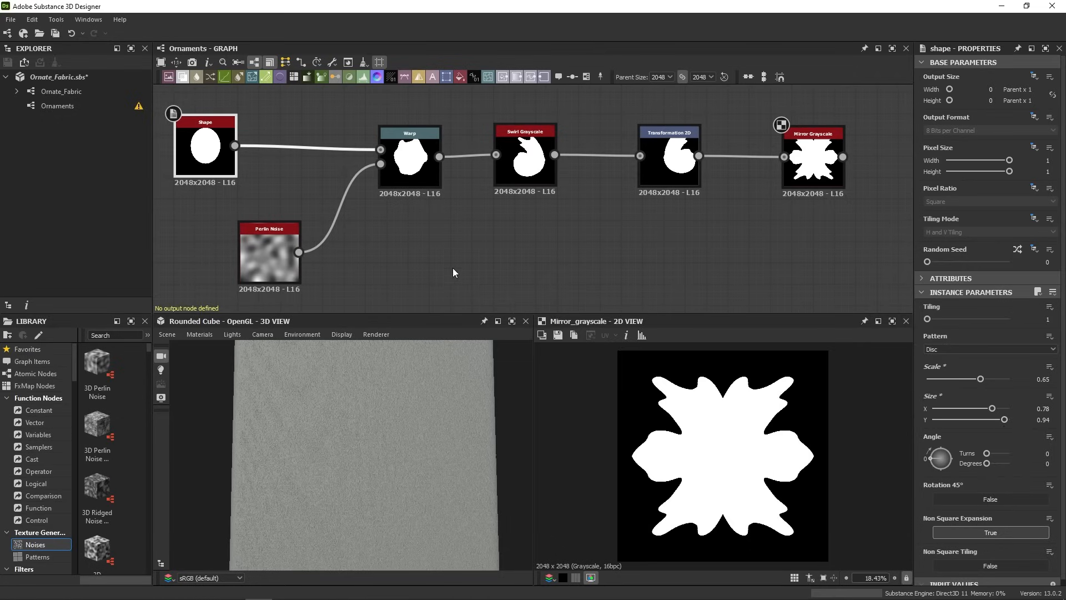
Set the Perlin Noise node's Disorder to 0.99
left_click(259, 269)
left_click_drag(928, 349, 1008, 372)
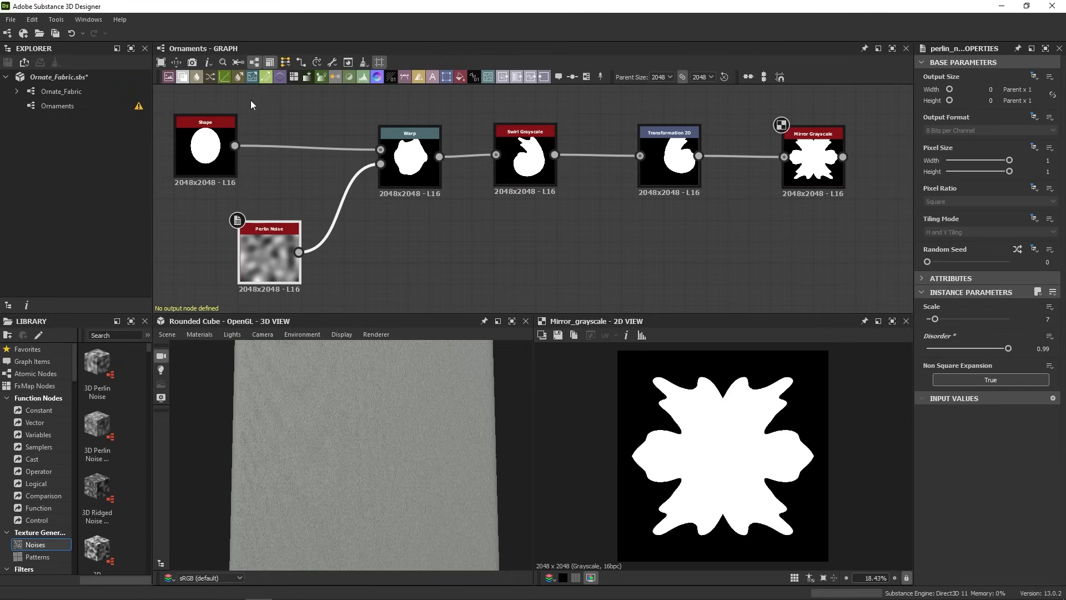
left_click(669, 161)
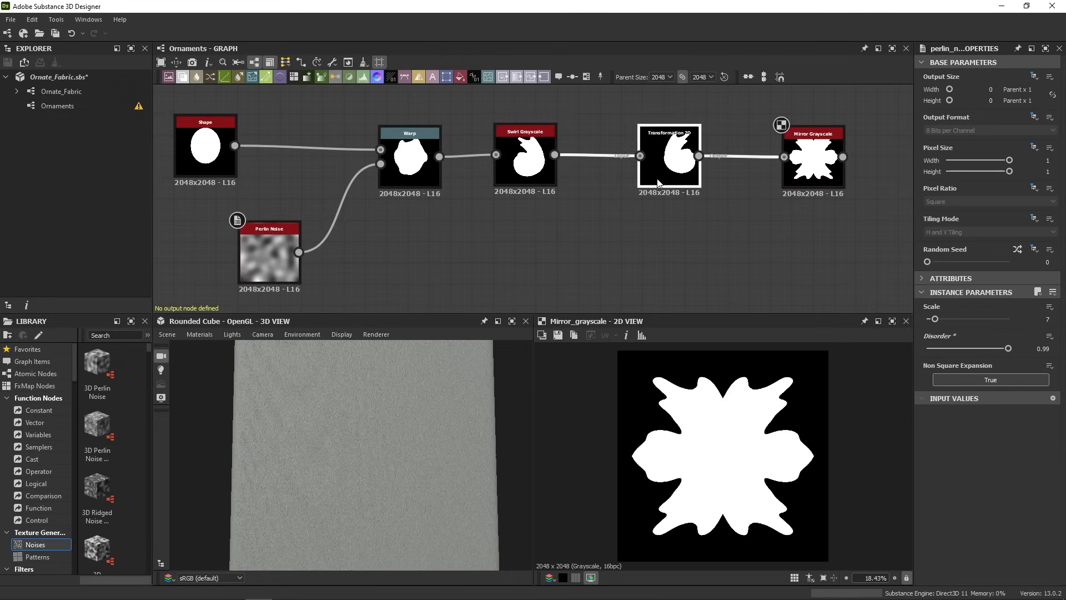
Try the other corner types on the Mirror Grayscale node and return to Top Right
left_click(792, 145)
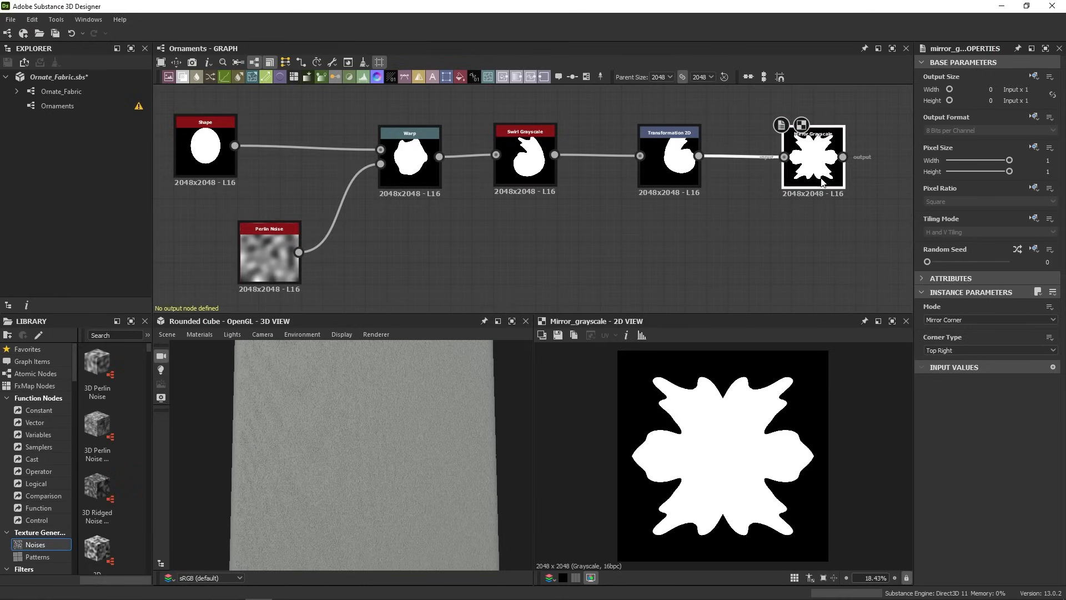
left_click(988, 350)
left_click(970, 373)
left_click(971, 351)
left_click(961, 366)
left_click(994, 351)
left_click(989, 381)
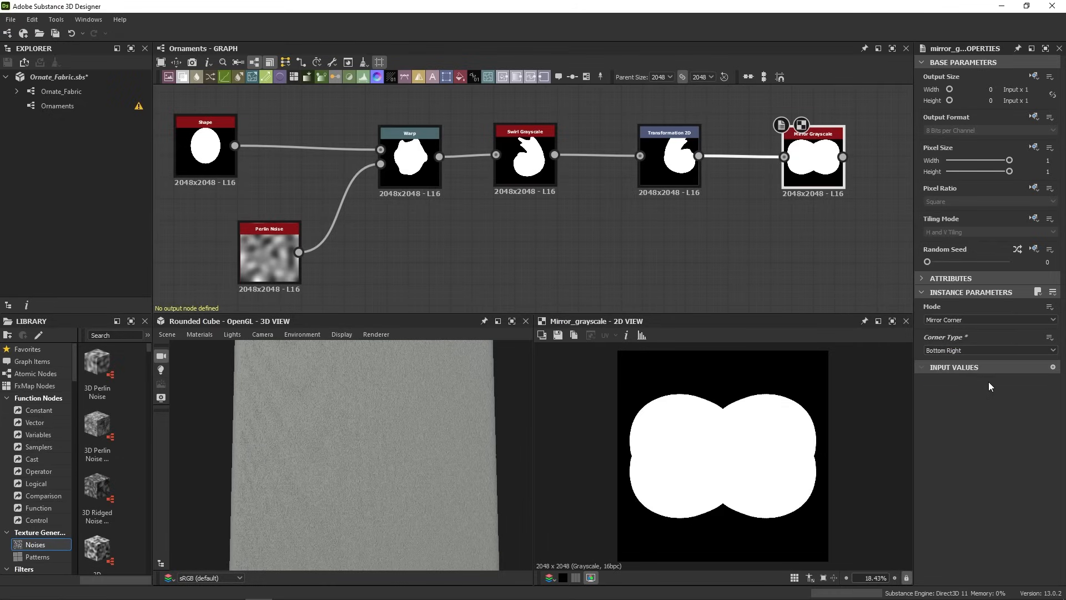
left_click(968, 351)
left_click(965, 367)
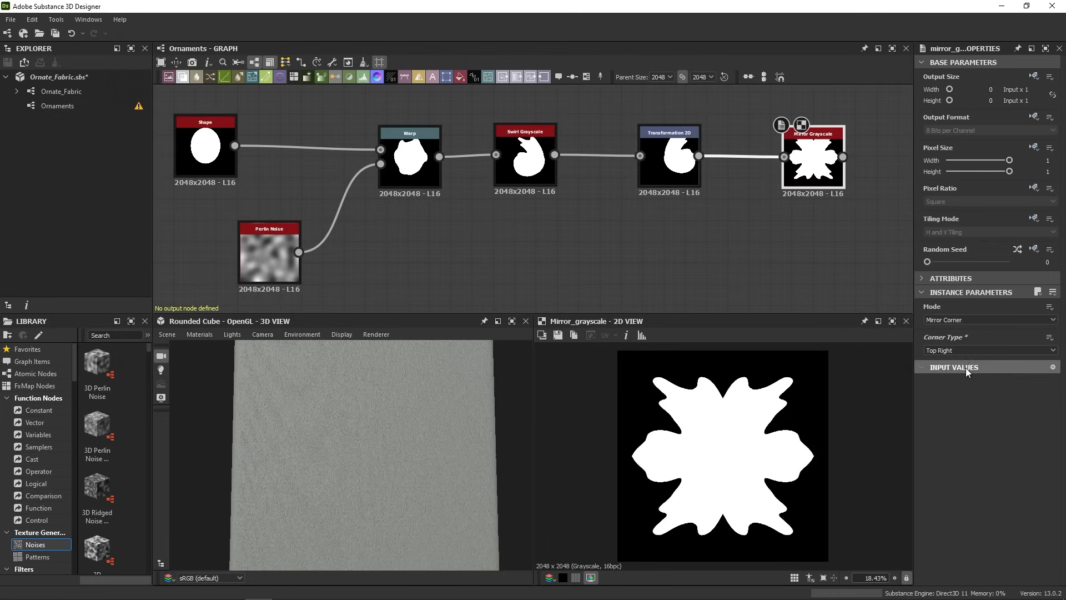
Try a different rotation of the Transformation 2D node while the mirrored ornament is displayed
left_click(691, 174)
left_click_drag(902, 461, 880, 432)
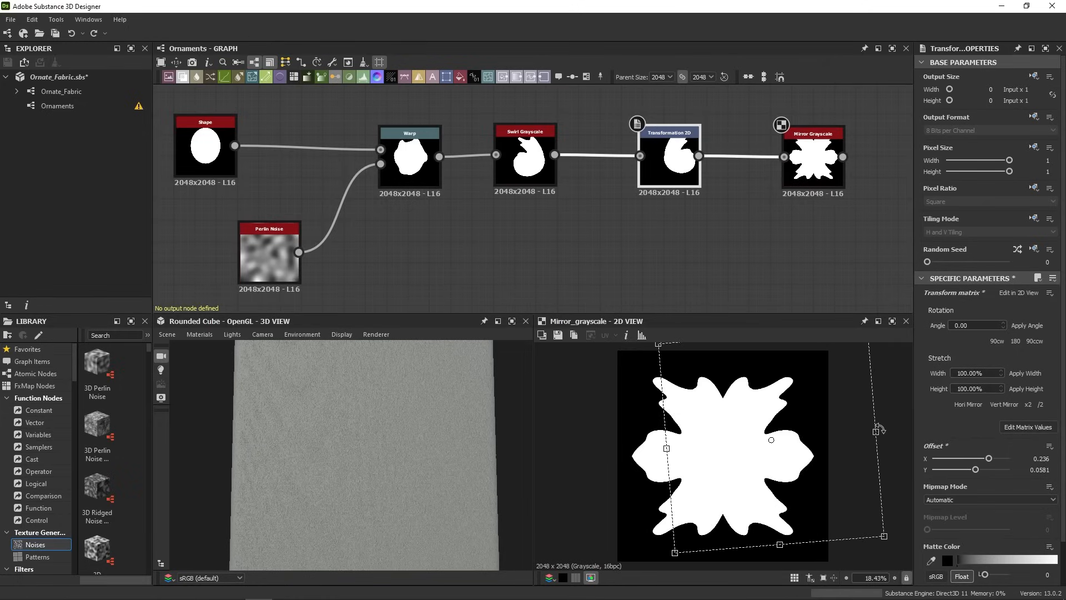
Enclose all the ornament nodes in a frame, extend its upper edge and title it "Random shape"
left_click(812, 164)
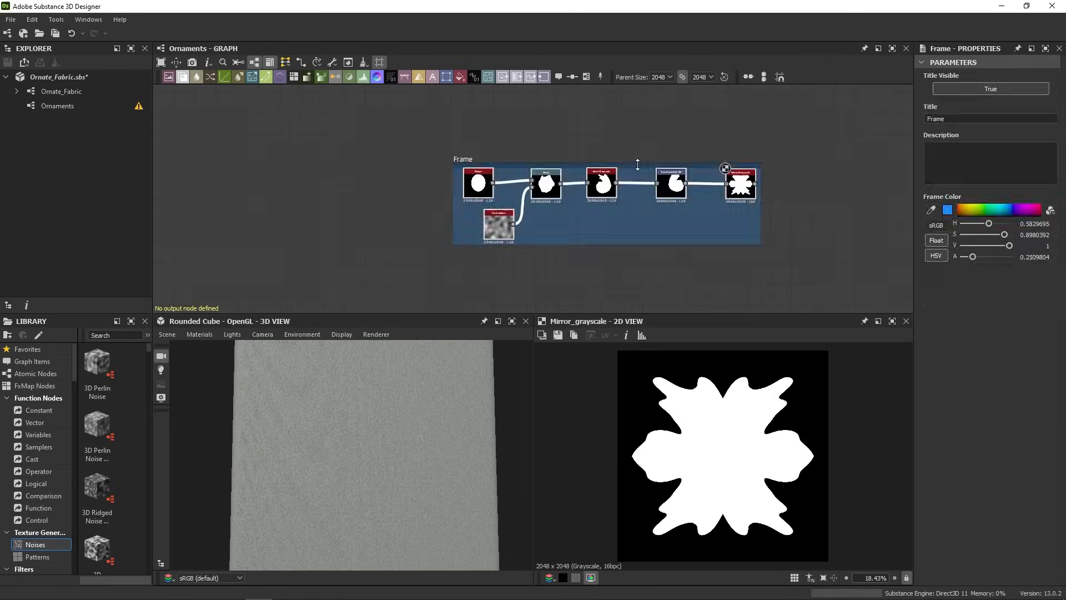
left_click_drag(638, 164, 644, 148)
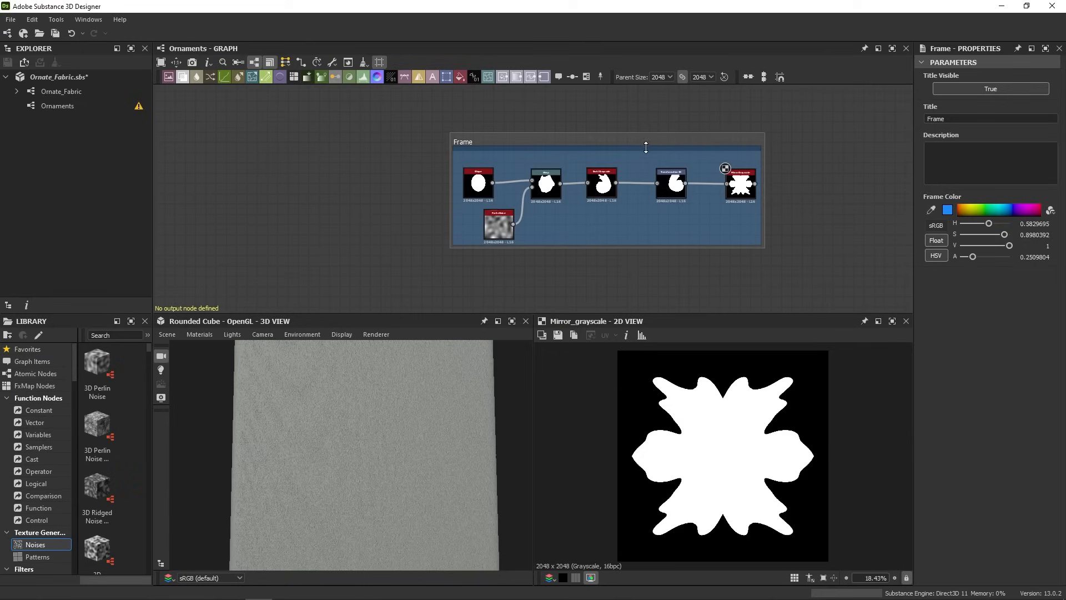
double_click(937, 121)
type("Random shape")
key("Return")
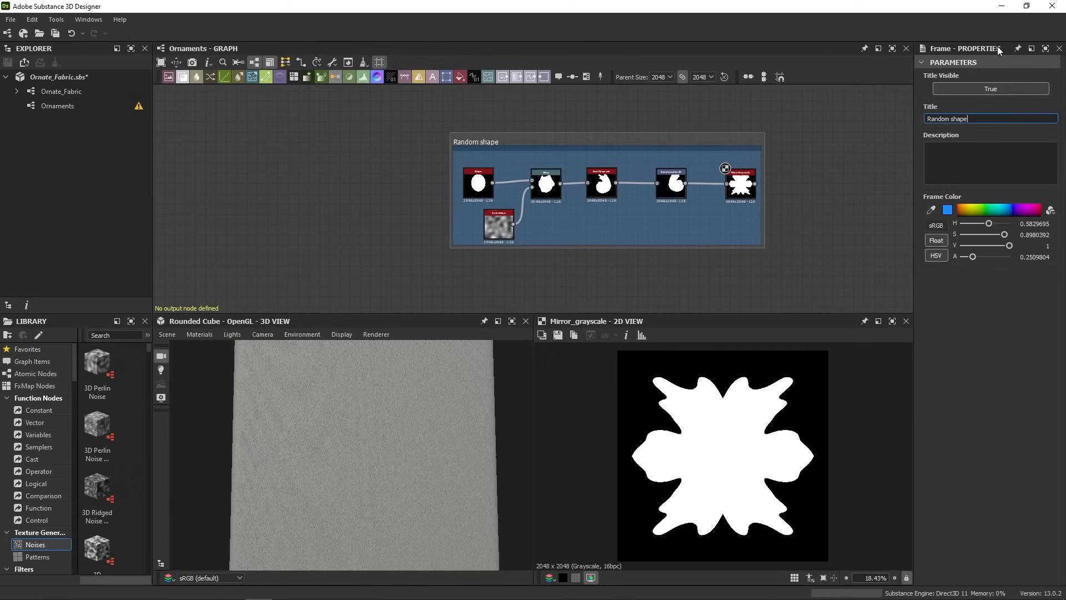
Add a Spline (Poly Quadratic) node in an empty area of the graph below the Random shape frame
left_click(865, 215)
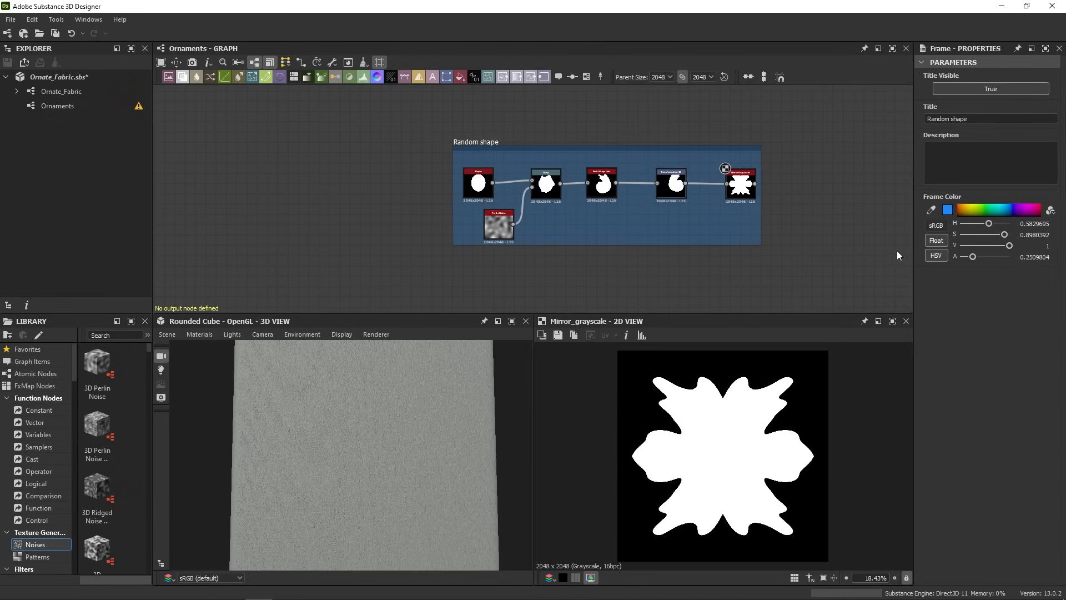
middle_click_drag(852, 209, 733, 164)
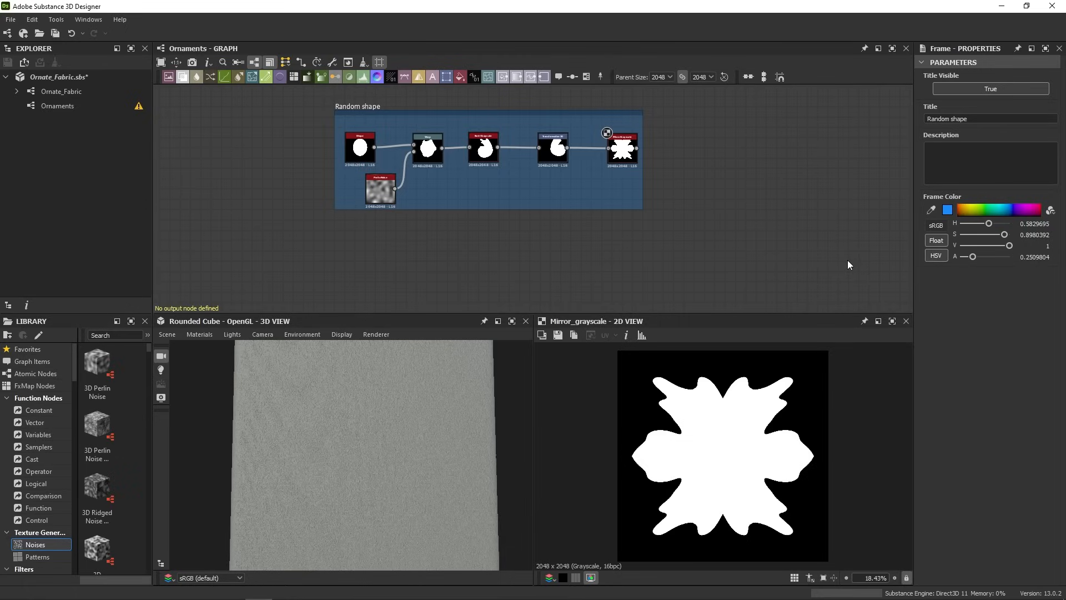
middle_click_drag(586, 270, 604, 163)
middle_click_drag(529, 250, 539, 149)
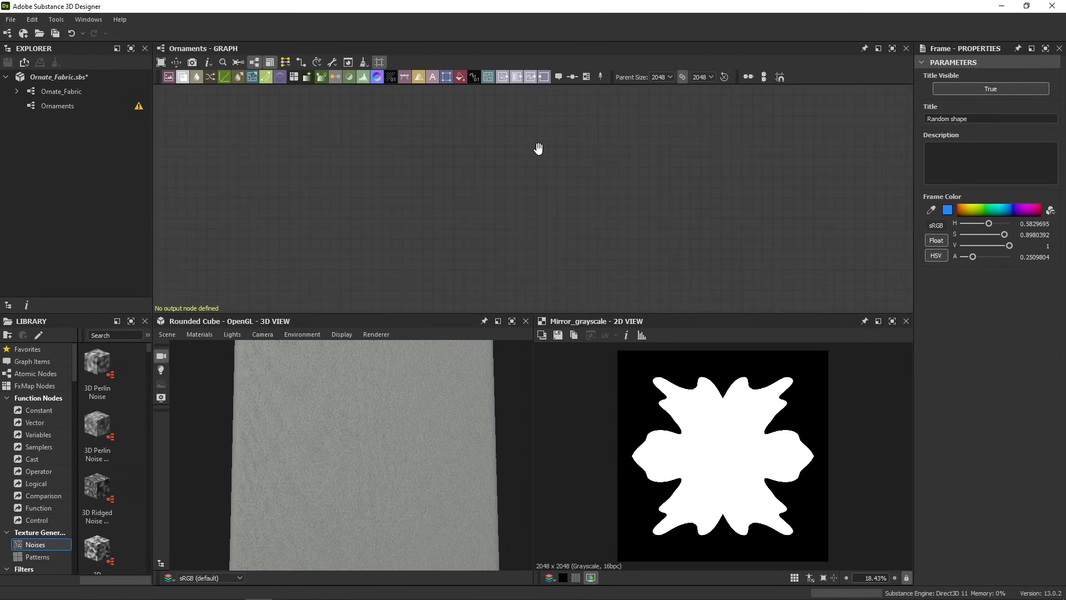
key("space")
type("spline")
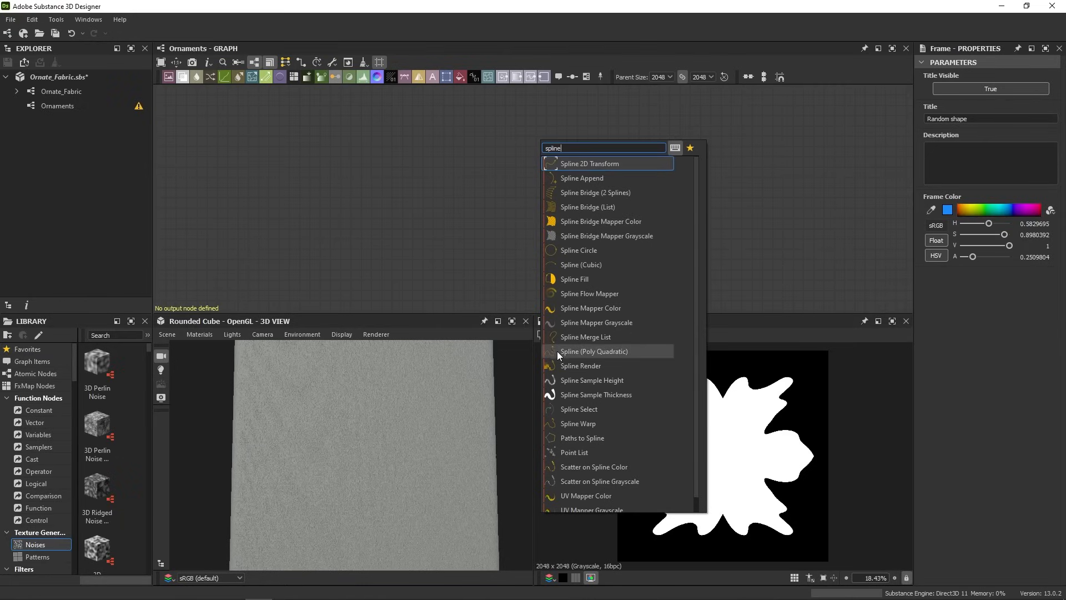
left_click(655, 354)
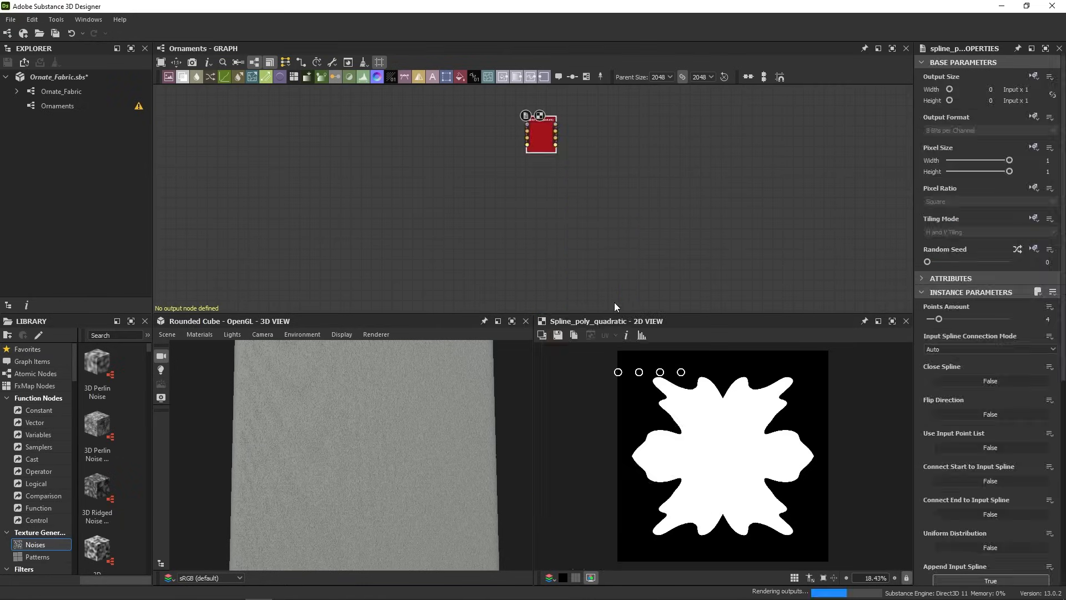
scroll(564, 142, "up", 3)
mouse_move(566, 124)
middle_mouse_down()
mouse_move(563, 185)
mouse_move(565, 143)
middle_mouse_up()
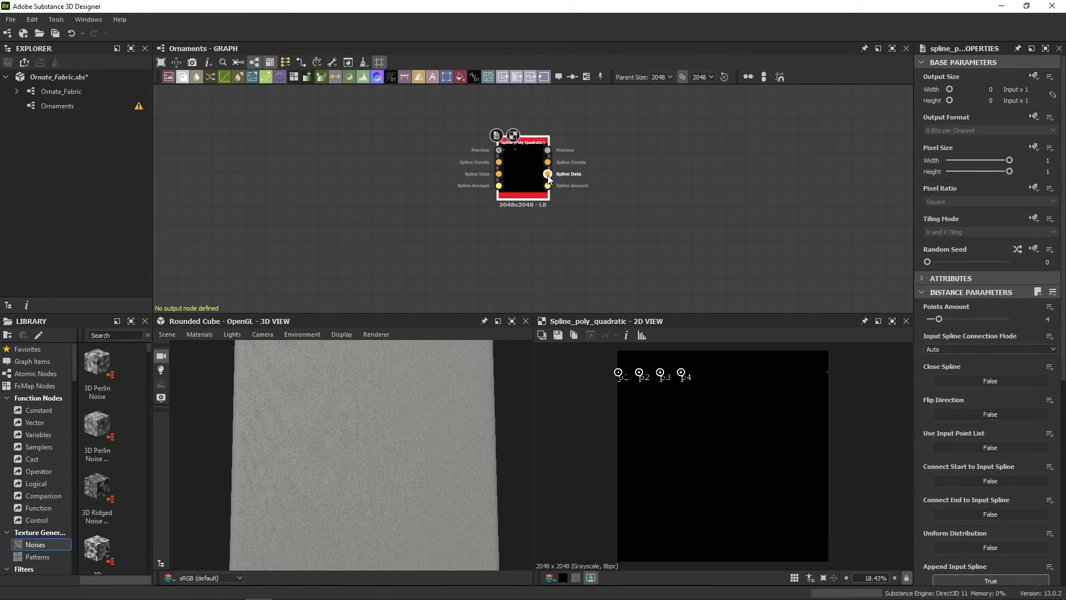
left_click_drag(564, 210, 523, 185)
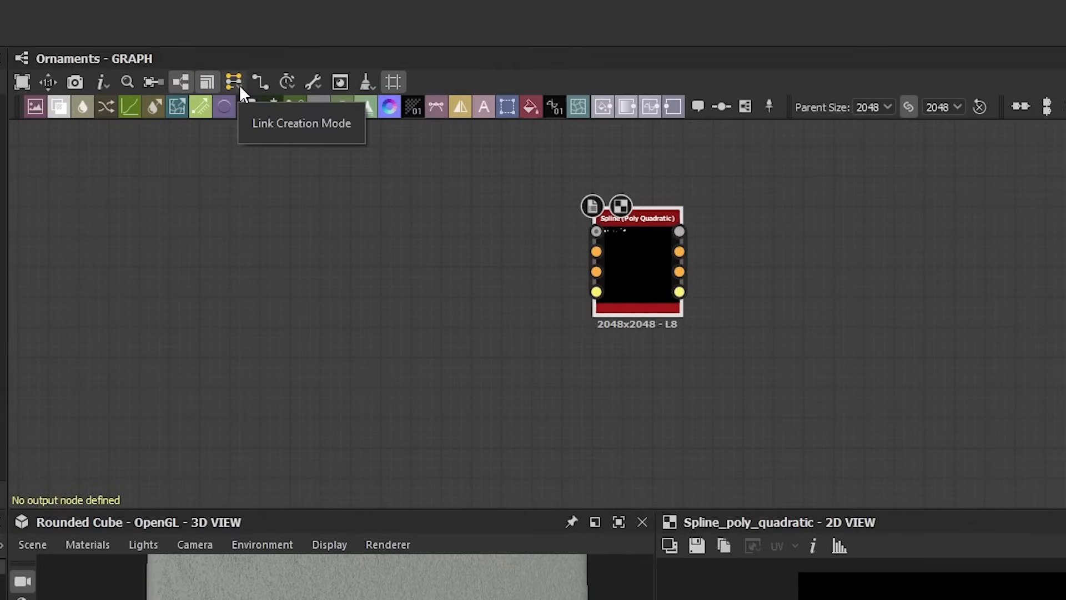
Try pulling links from the spline node's outputs in Standard link creation mode, and return to Material mode
left_click(238, 84)
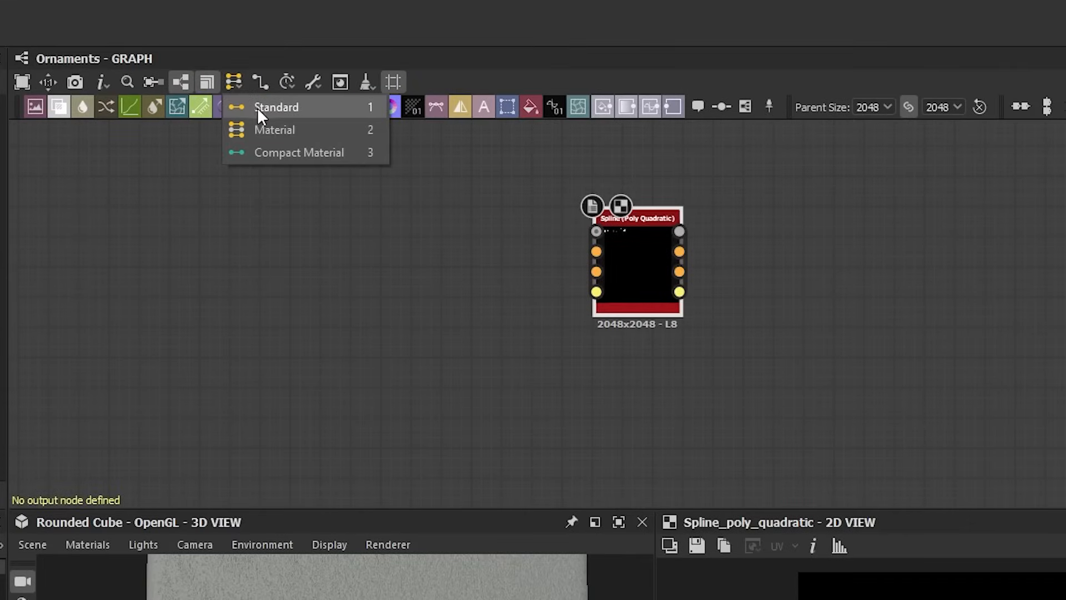
left_click(303, 107)
left_click_drag(679, 291, 742, 282)
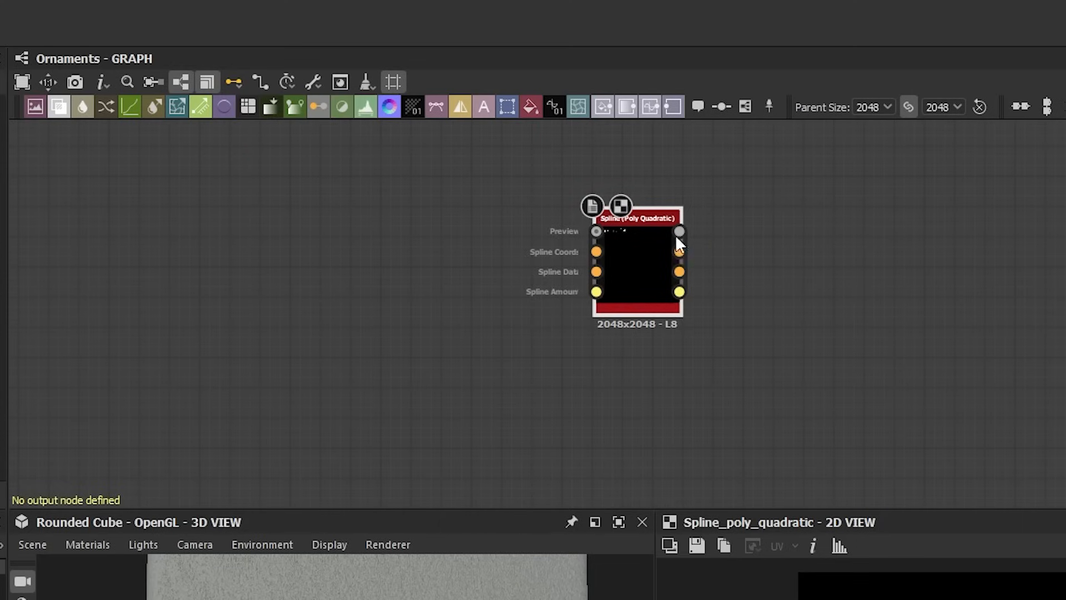
left_click(234, 82)
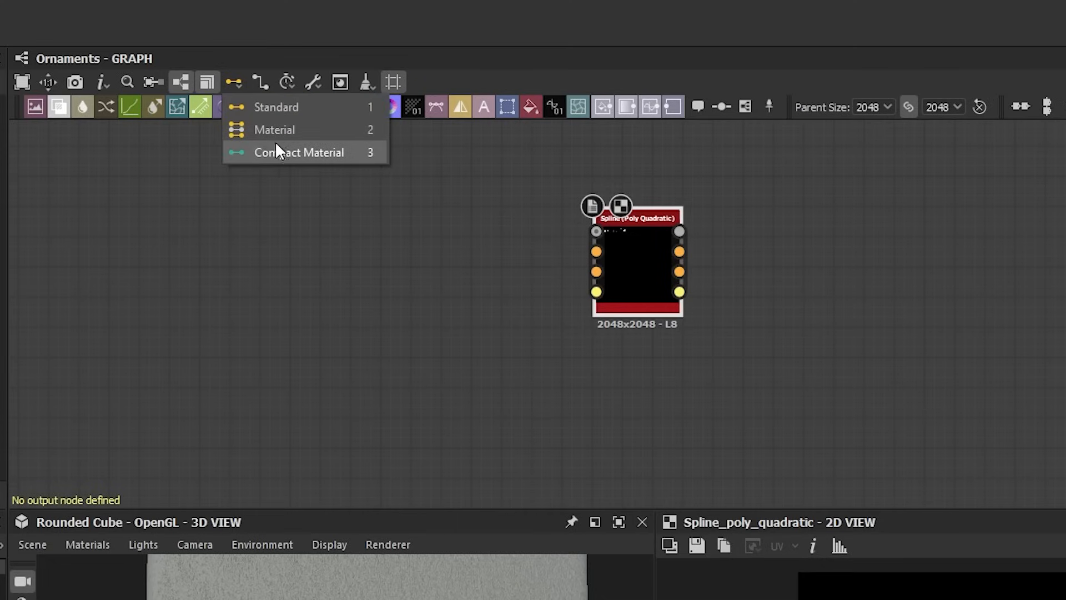
left_click(306, 131)
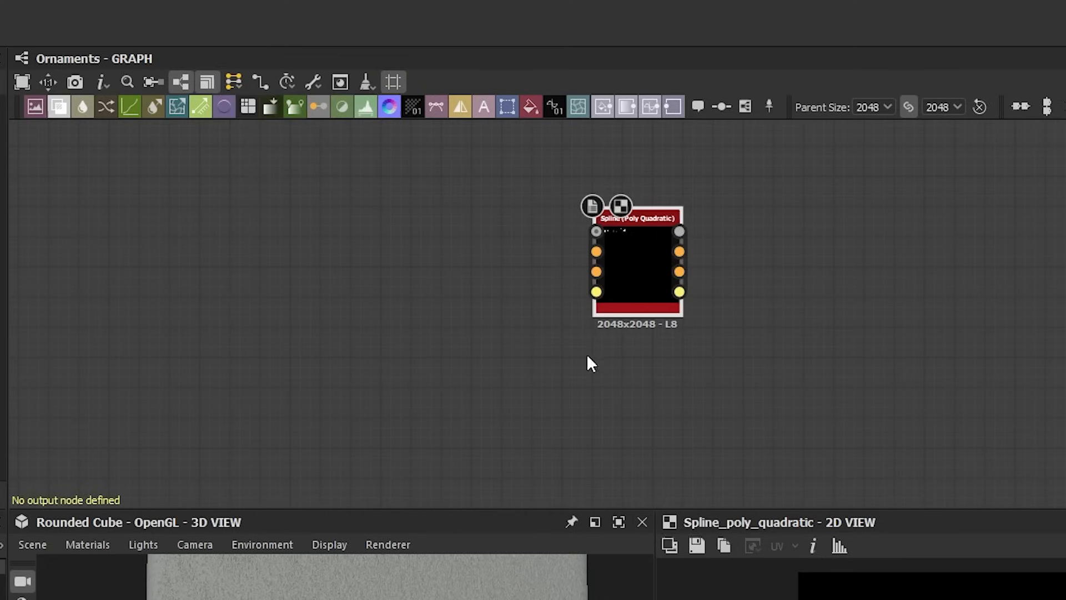
left_click_drag(679, 271, 755, 244)
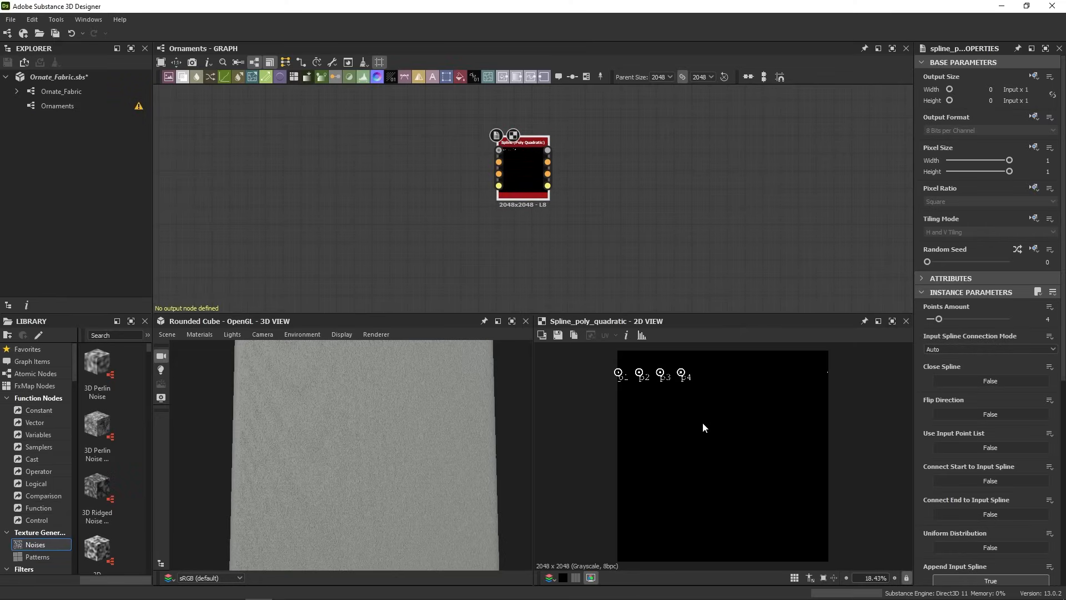
Try shaping the spline into a wave by repositioning points p1 to p4 in the 2D view
scroll(703, 427, "up", 5)
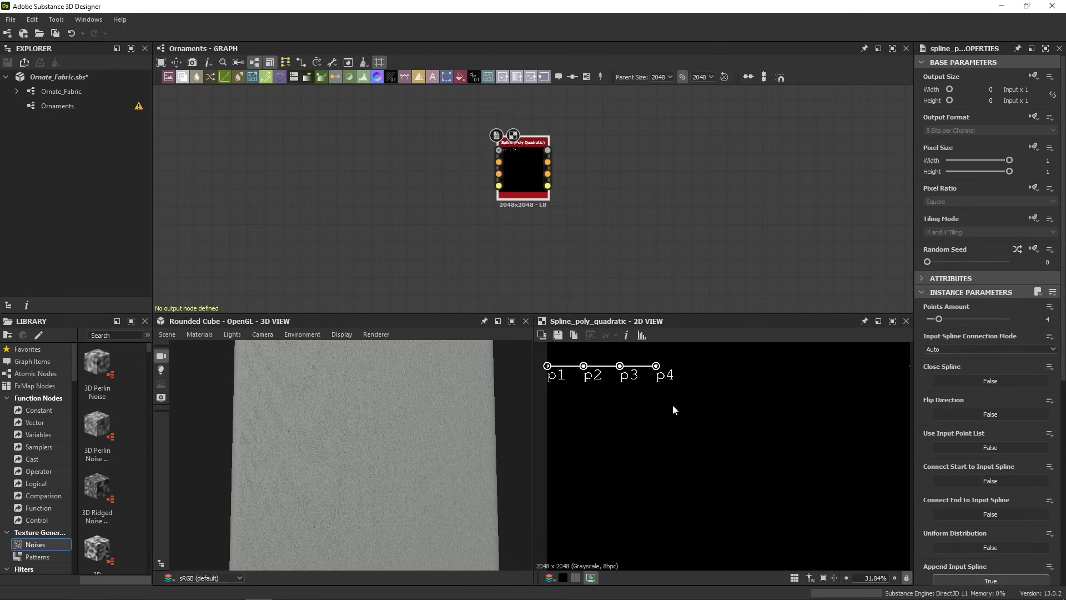
left_click_drag(657, 366, 830, 383)
left_click_drag(620, 366, 778, 467)
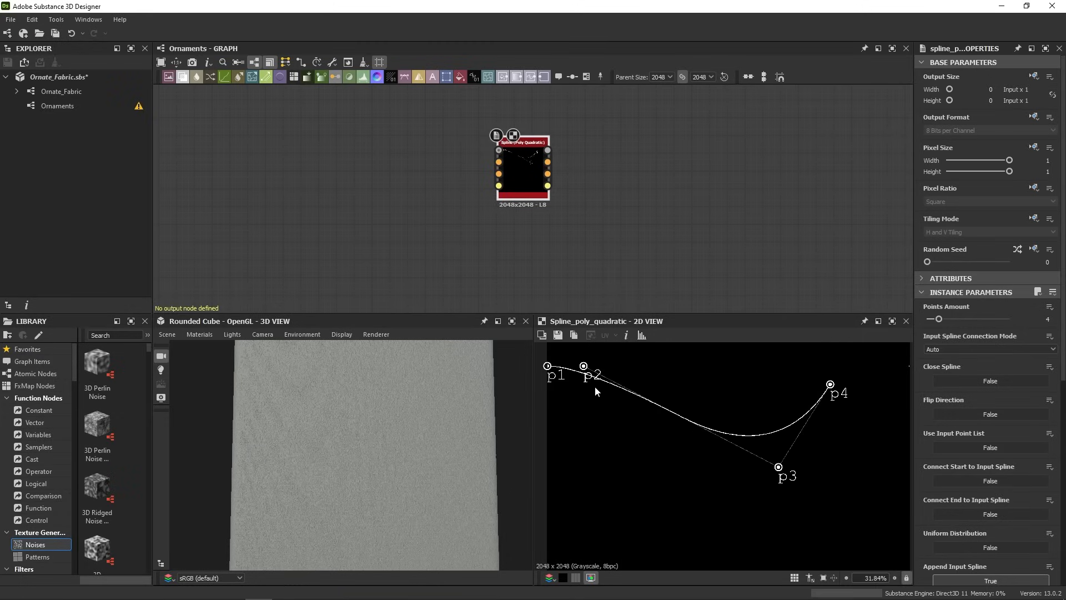
left_click_drag(583, 366, 723, 371)
left_click_drag(547, 366, 649, 406)
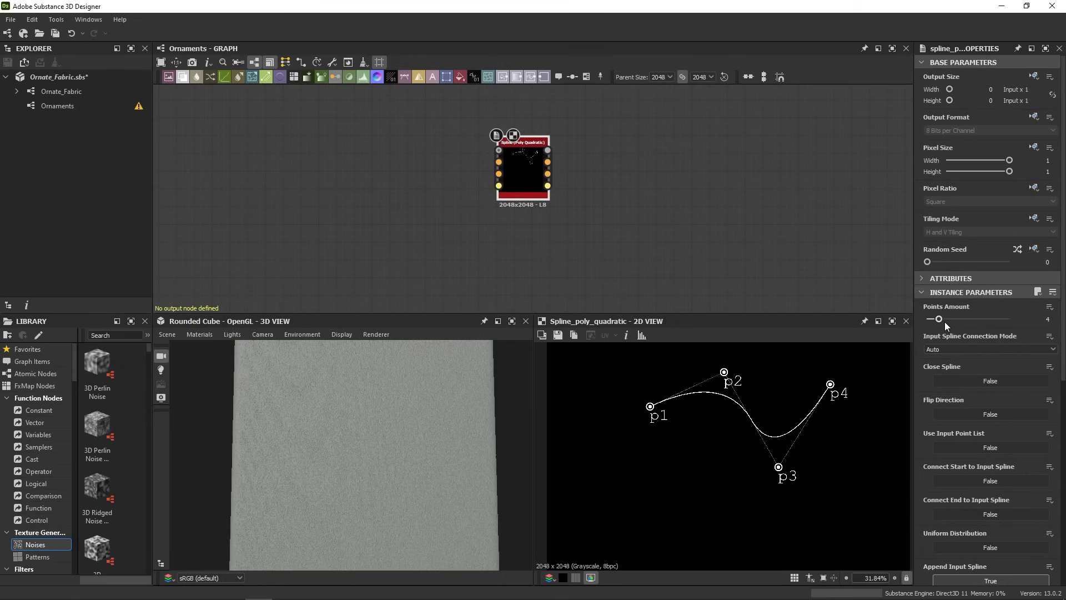
Try a Points Amount of 10 on the spline, settle on 5, and make the 2D view taller
left_click_drag(944, 321, 1009, 320)
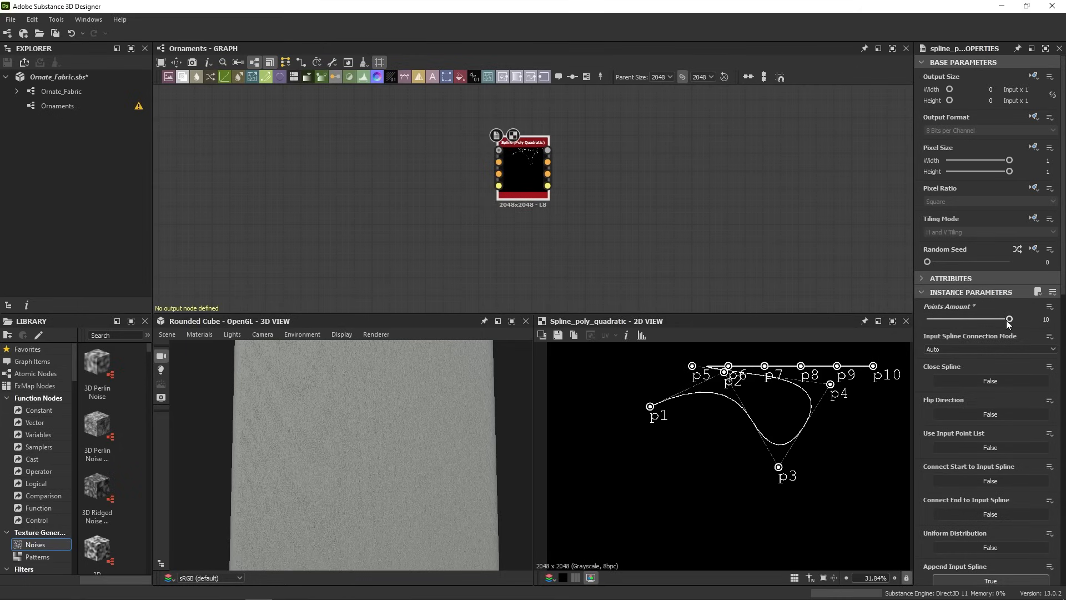
left_click_drag(1008, 320, 955, 325)
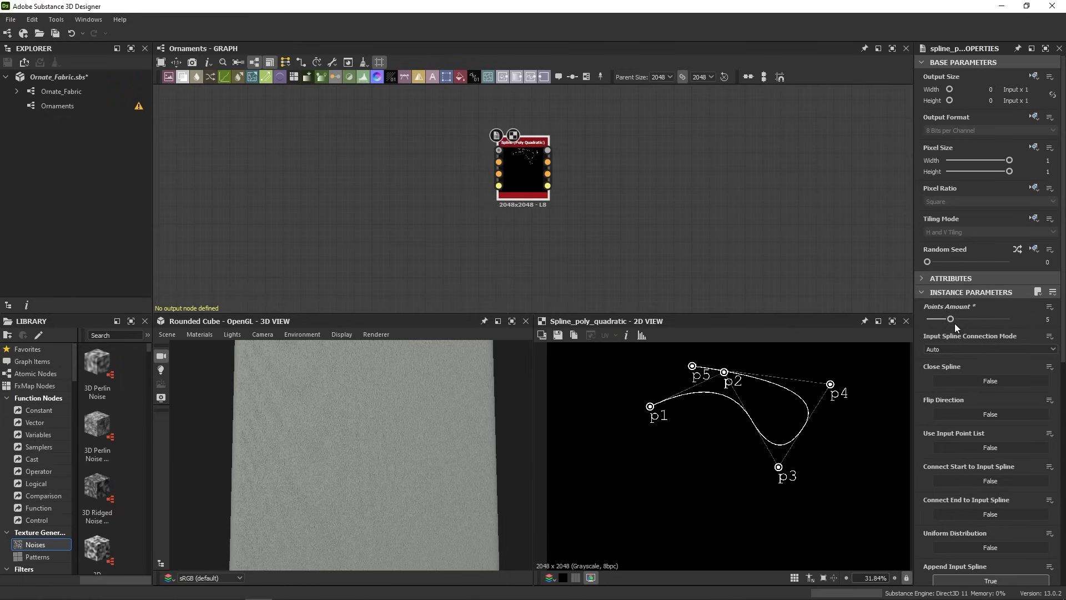
left_click_drag(785, 312, 786, 225)
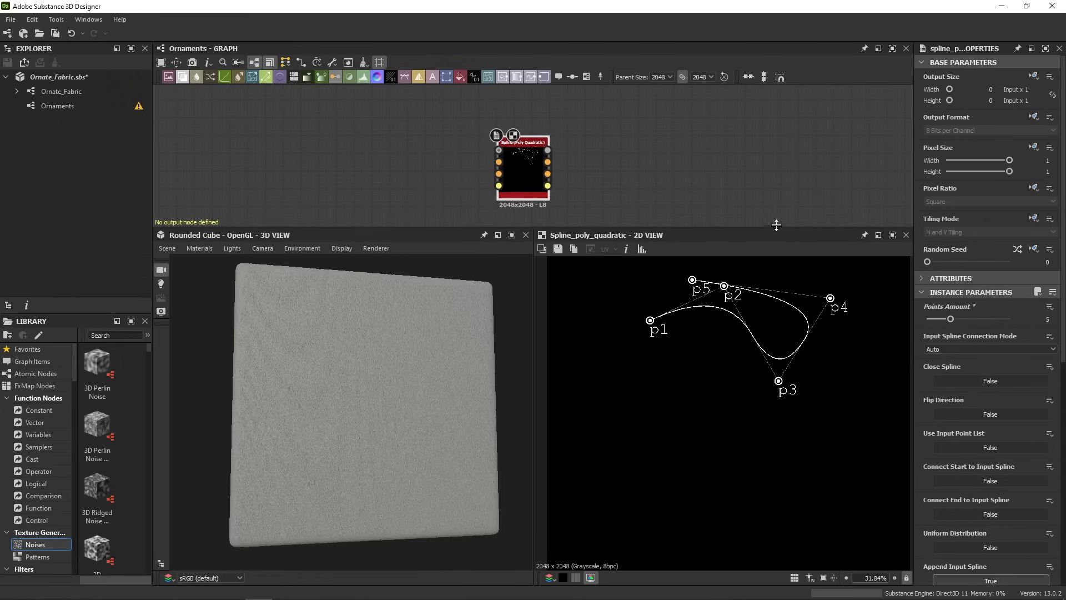
Arrange the spline's five points into a hooked stem, with p1 at the image's lower edge and p3 to p5 forming the curl
left_click_drag(657, 326, 704, 548)
left_click_drag(720, 296, 702, 486)
left_click_drag(764, 375, 706, 444)
left_click_drag(808, 307, 682, 394)
left_click_drag(692, 291, 675, 439)
left_click_drag(703, 548, 707, 551)
left_click_drag(702, 486, 707, 488)
left_click_drag(658, 392, 663, 461)
left_click_drag(706, 488, 695, 495)
left_click_drag(674, 439, 683, 439)
left_click_drag(664, 461, 672, 449)
left_click_drag(706, 551, 700, 553)
mouse_move(695, 495)
left_mouse_down()
mouse_move(708, 501)
mouse_move(692, 493)
left_mouse_up()
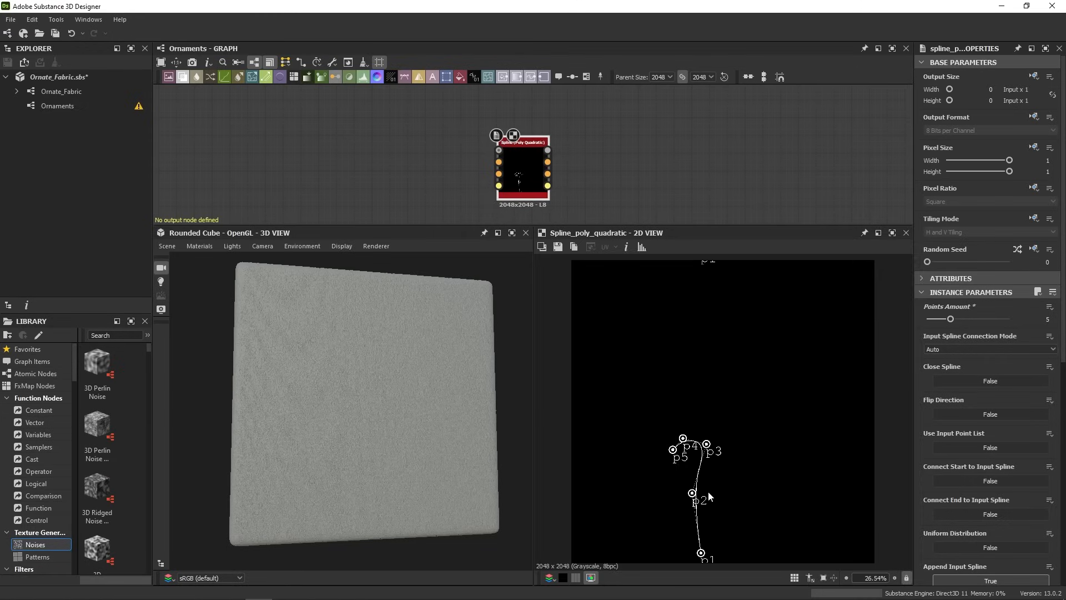
scroll(711, 497, "up", 2)
middle_click_drag(728, 495, 732, 423)
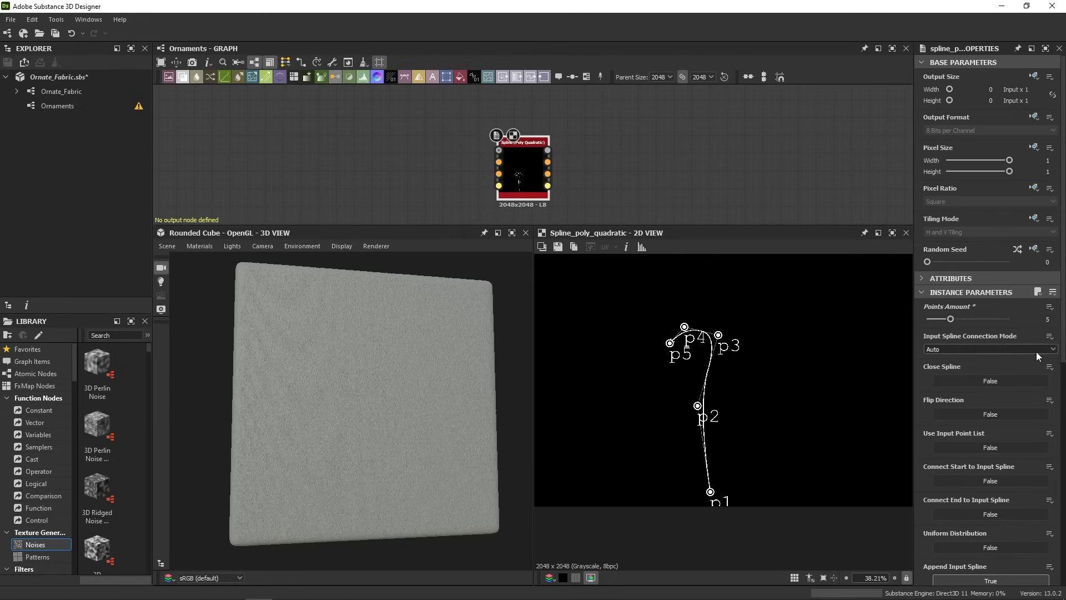
Set the spline's Preview options to a Points Size of 0.0039 and a Thickness of 10 px
scroll(1032, 354, "down", 10)
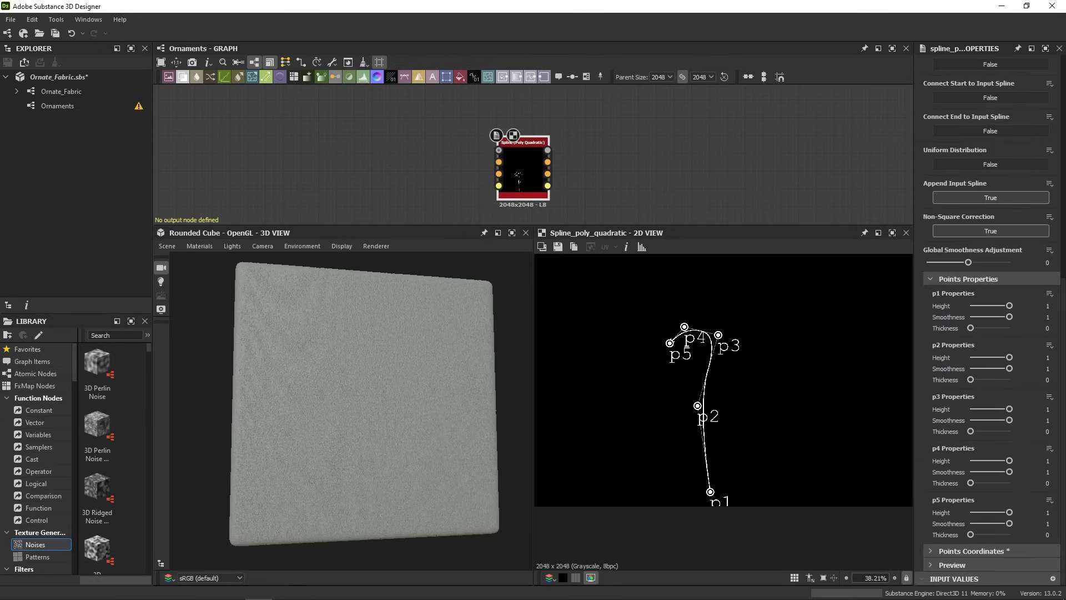
left_click(932, 564)
scroll(927, 549, "down", 5)
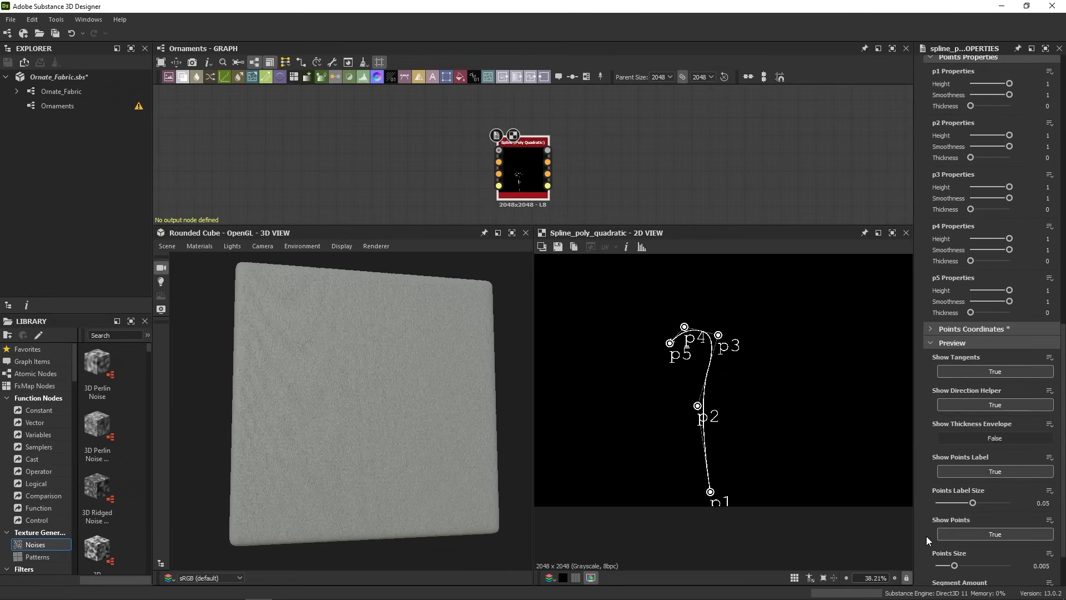
scroll(926, 535, "down", 1)
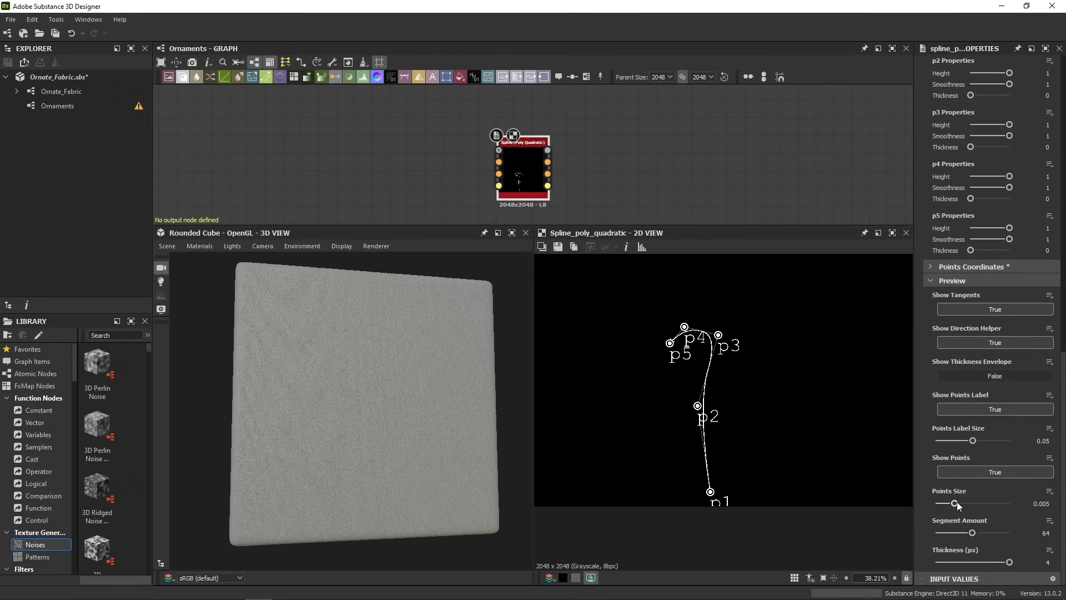
left_click_drag(955, 503, 950, 512)
left_click_drag(995, 559, 973, 562)
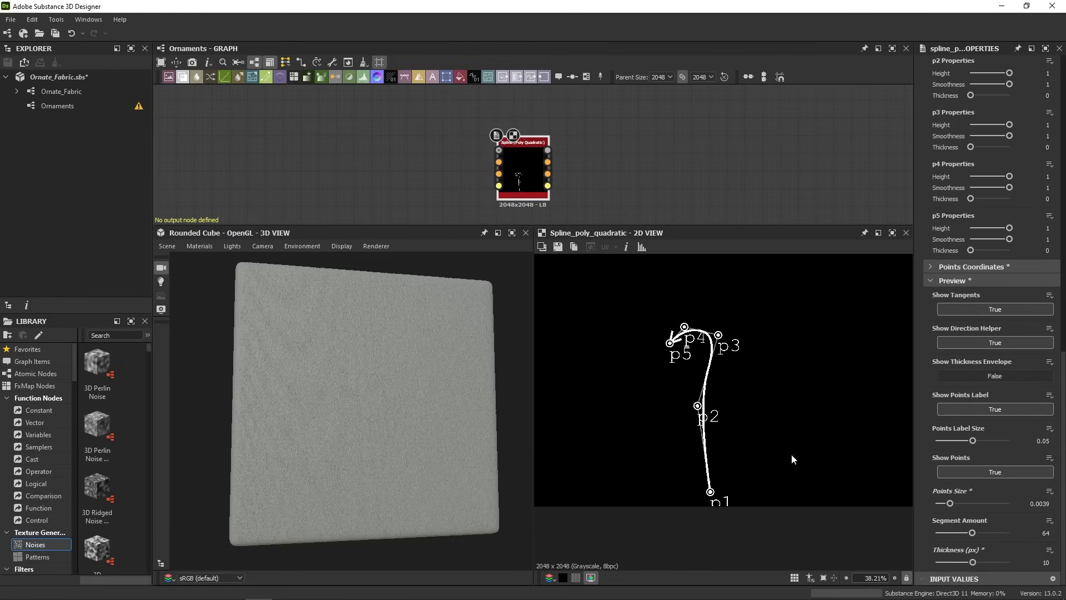
Add a Scatter on Spline Grayscale node and connect the spline's Coords, Data and Amount outputs to it
middle_click_drag(770, 186, 747, 149)
left_click_drag(708, 224, 701, 286)
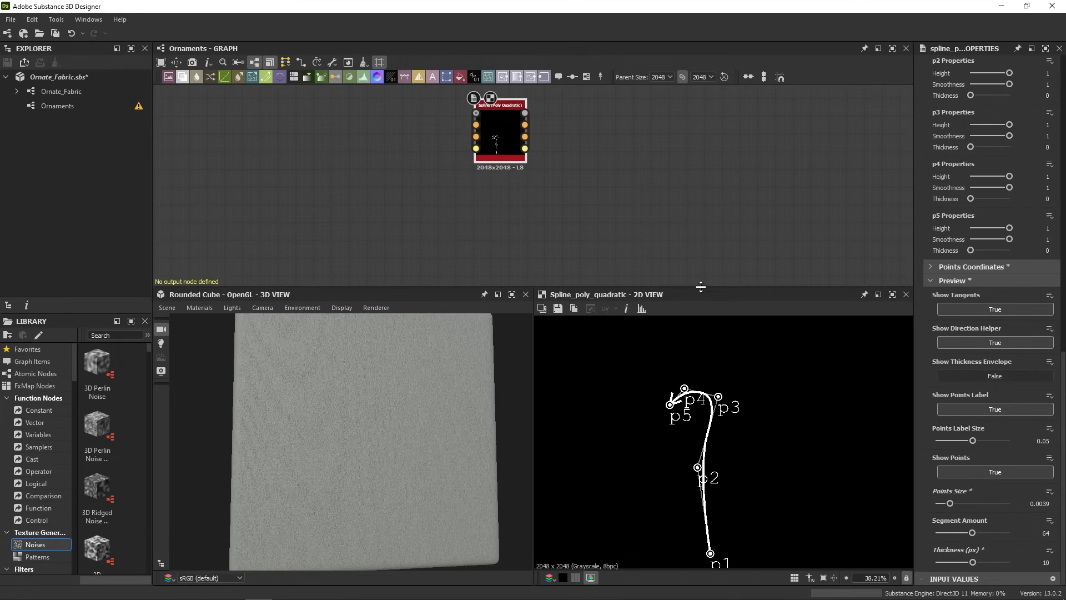
middle_click_drag(582, 166, 588, 193)
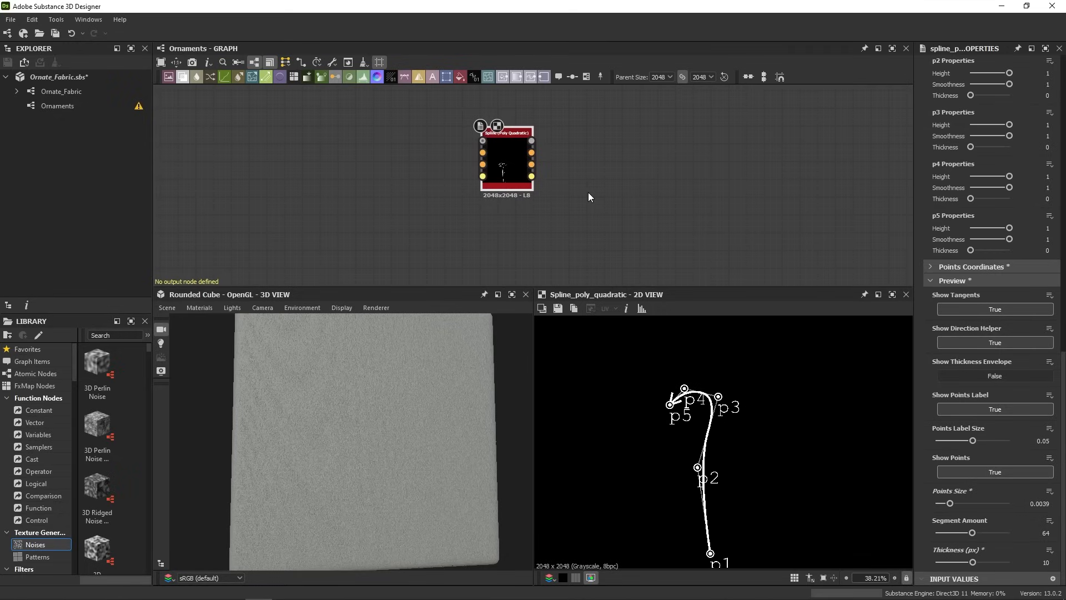
key("space")
type("scat")
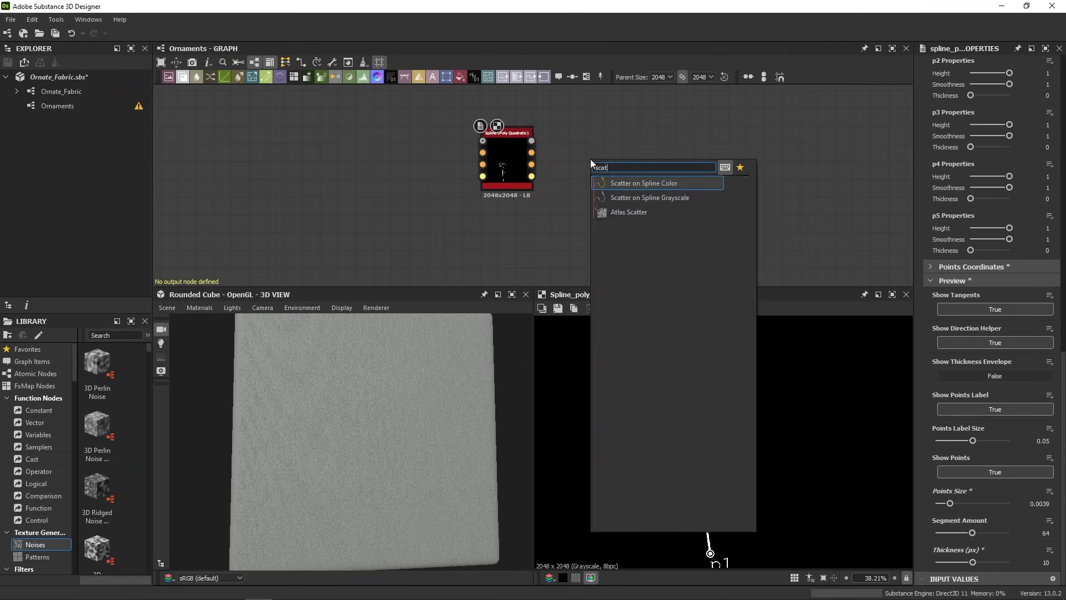
left_click(694, 197)
left_click_drag(617, 204, 699, 206)
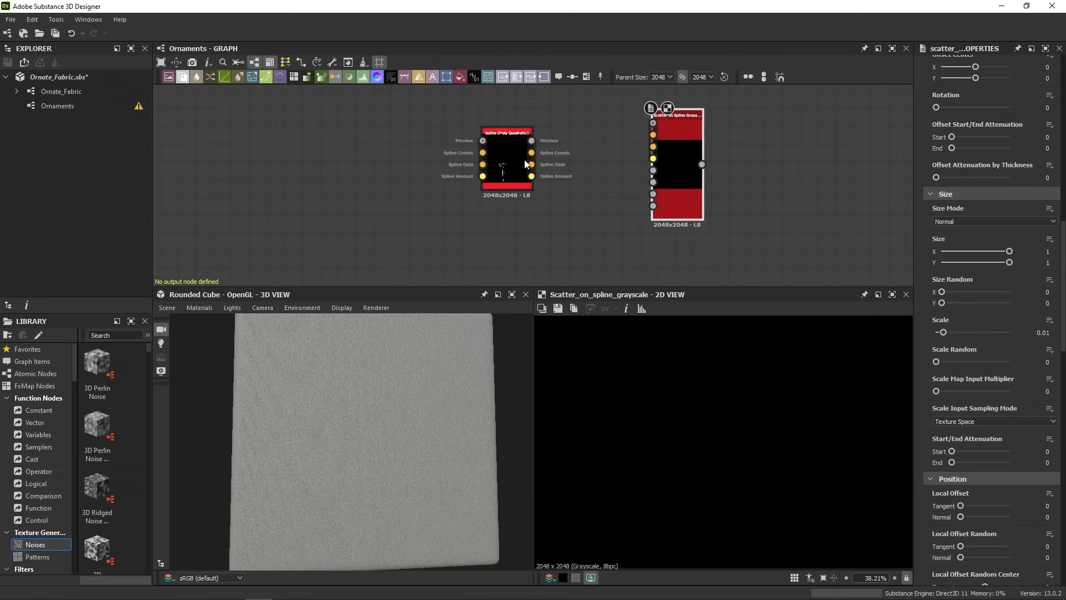
left_click_drag(540, 164, 661, 145)
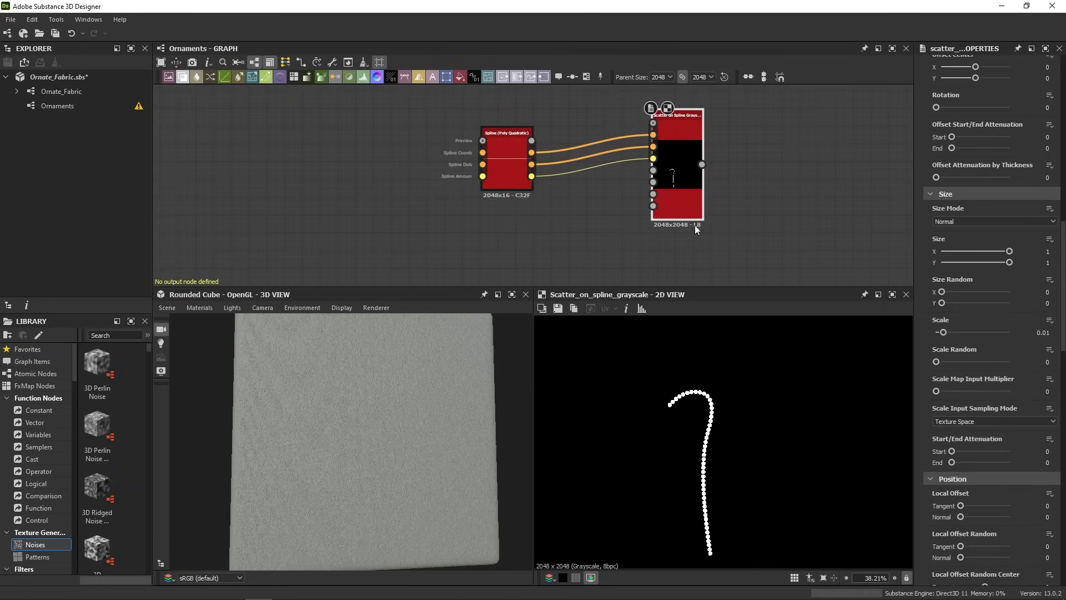
Reduce the scatter node's Shape Spacing to its minimum so the discs merge into a continuous line
scroll(747, 461, "up", 3)
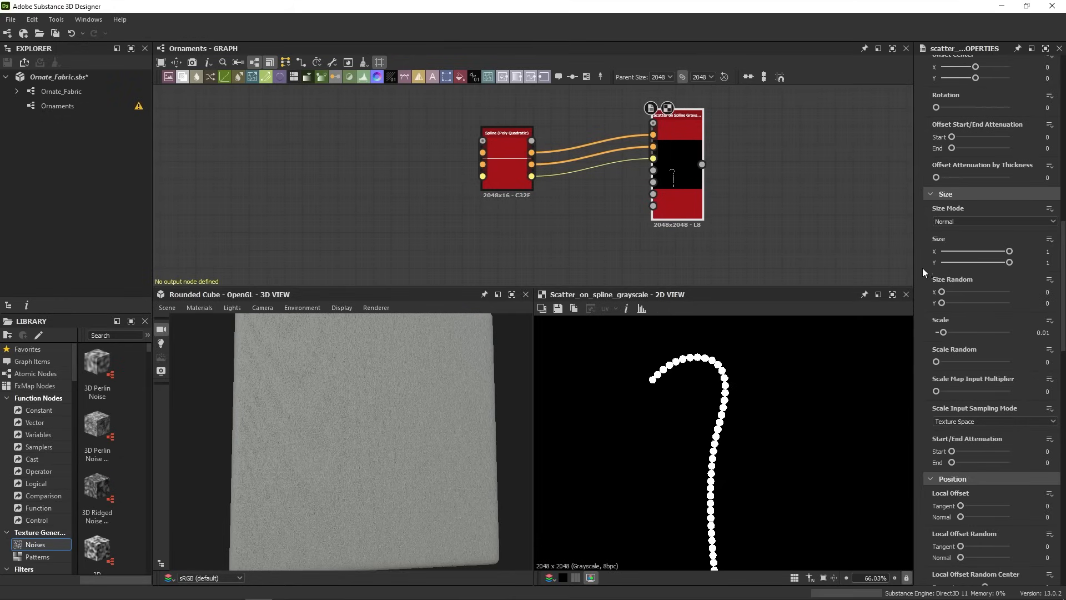
scroll(922, 268, "up", 10)
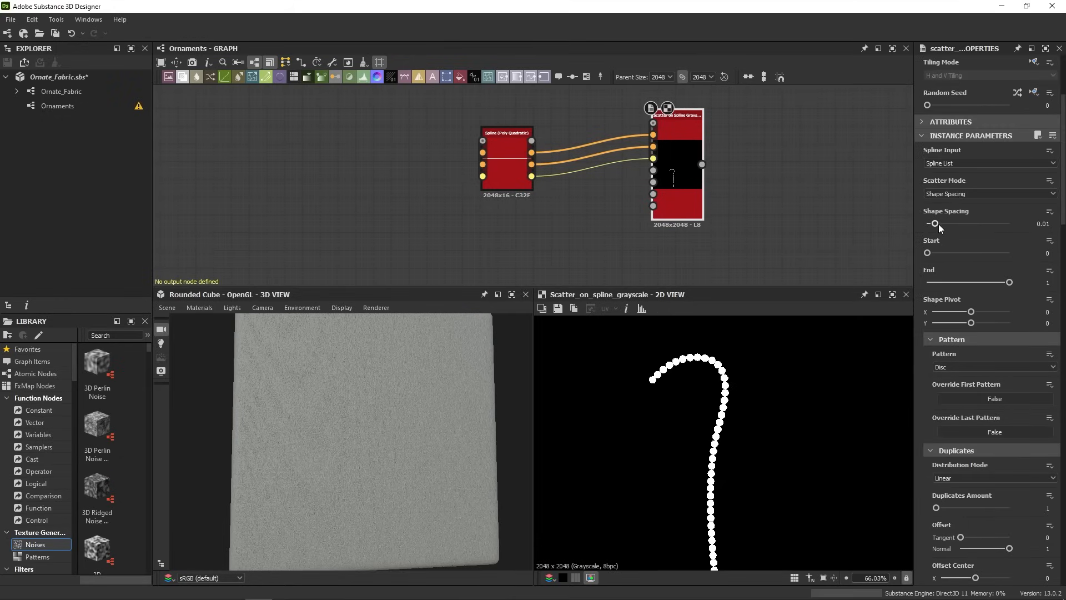
left_click_drag(935, 224, 922, 228)
Set the scatter node's Size Mode to Use Thickness from Spline and move the spline node farther away from it
scroll(922, 396, "down", 12)
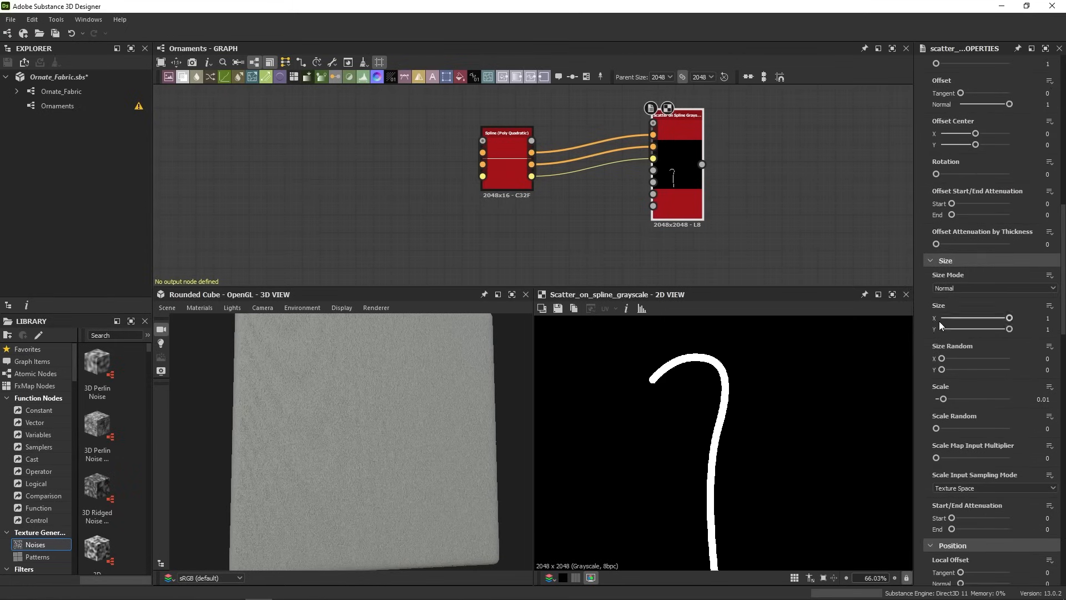
left_click(951, 290)
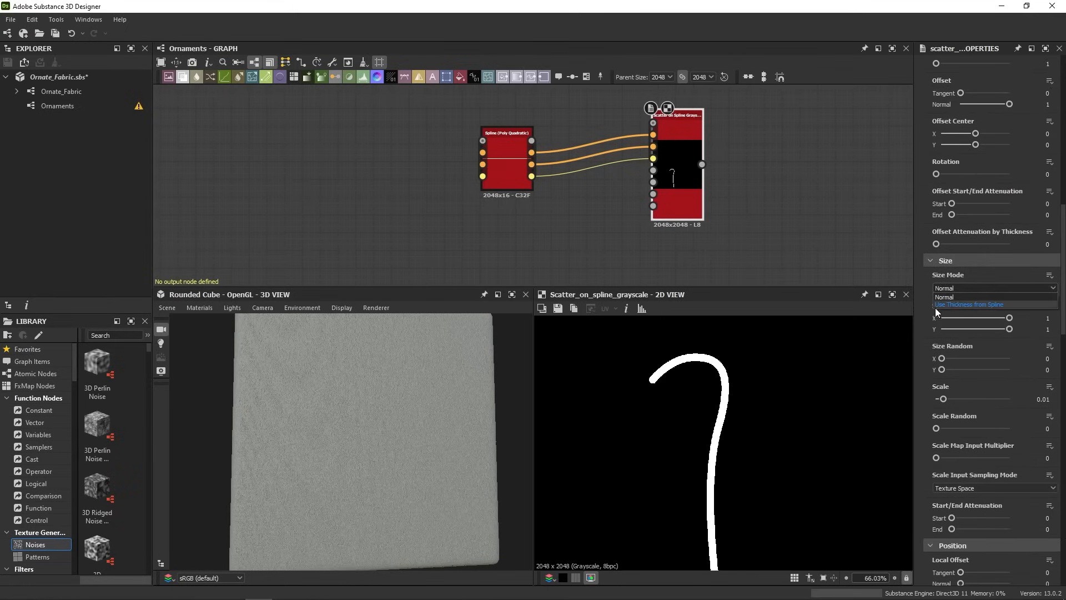
left_click(974, 305)
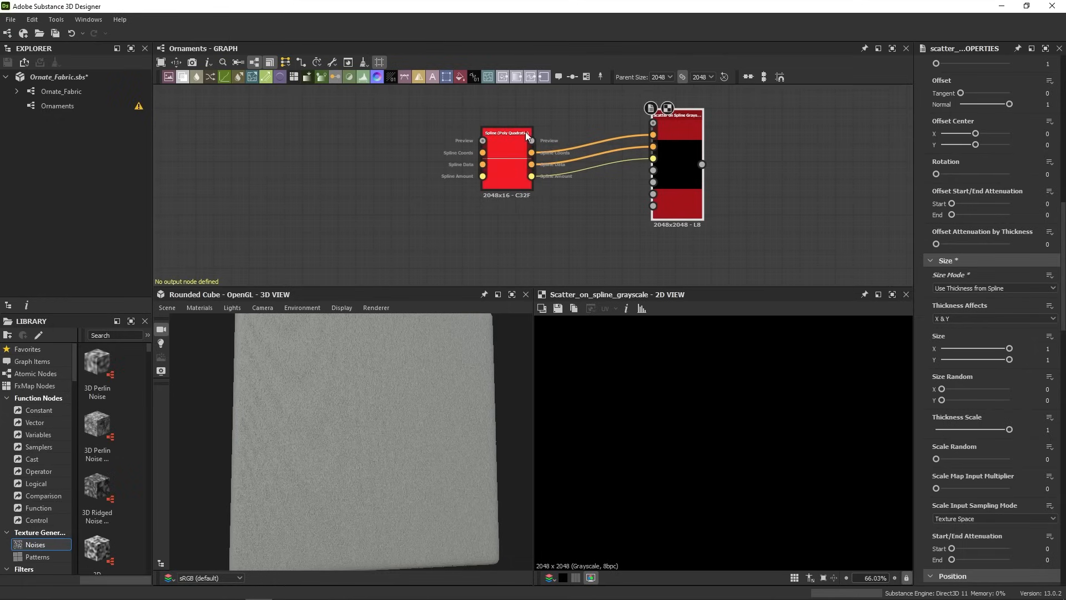
left_click_drag(504, 154, 386, 145)
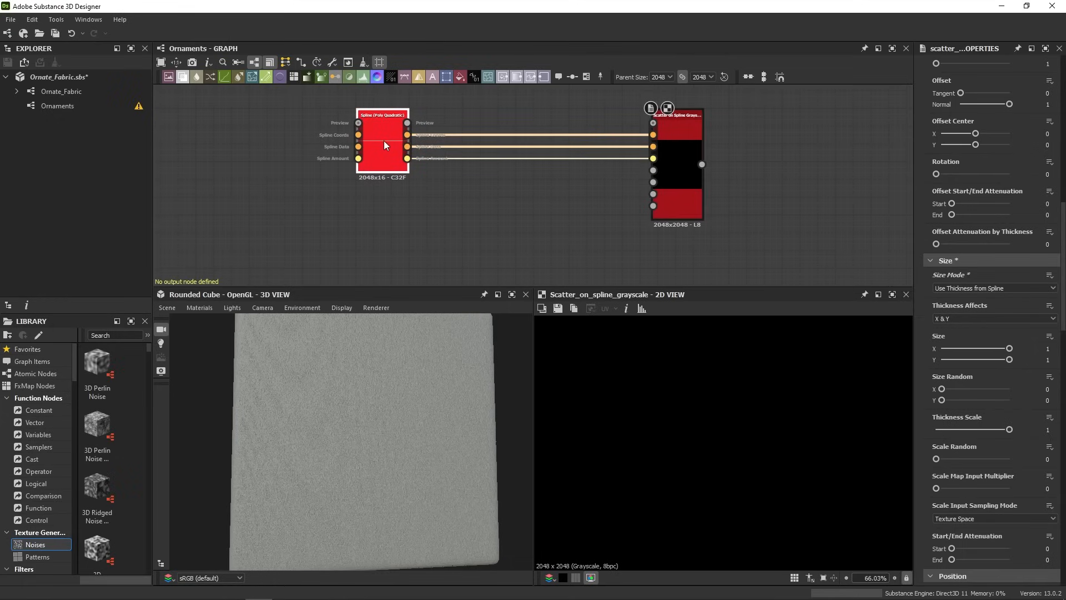
Give the spline points thicknesses of 0.056 for p1, 0.045 for p2, 0.037 for p3, 0.056 for p4 and 0.014 for p5
scroll(384, 147, "up", 1)
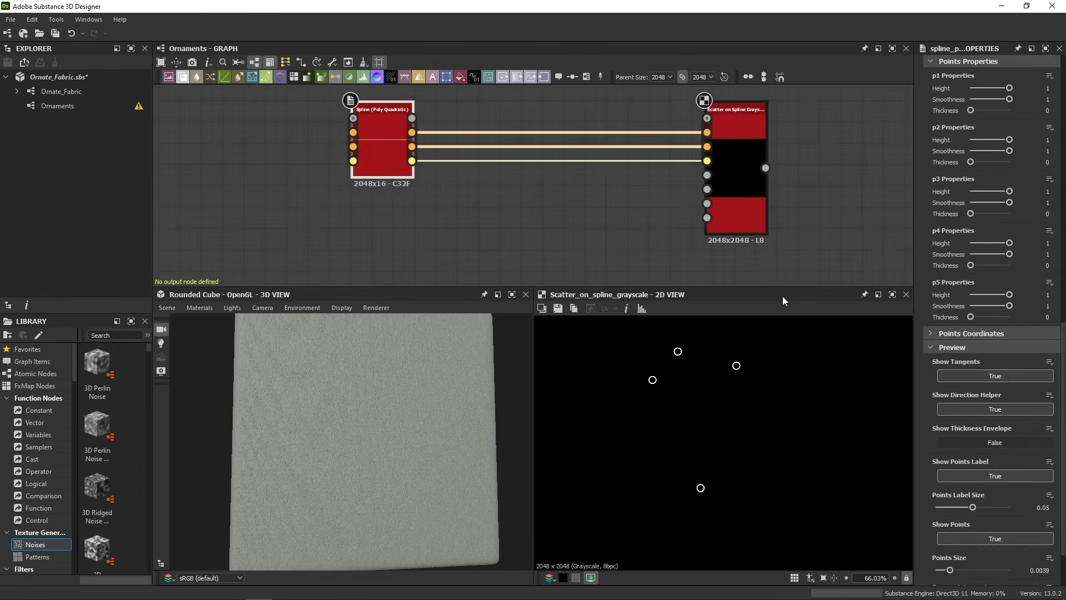
scroll(1063, 372, "up", 5)
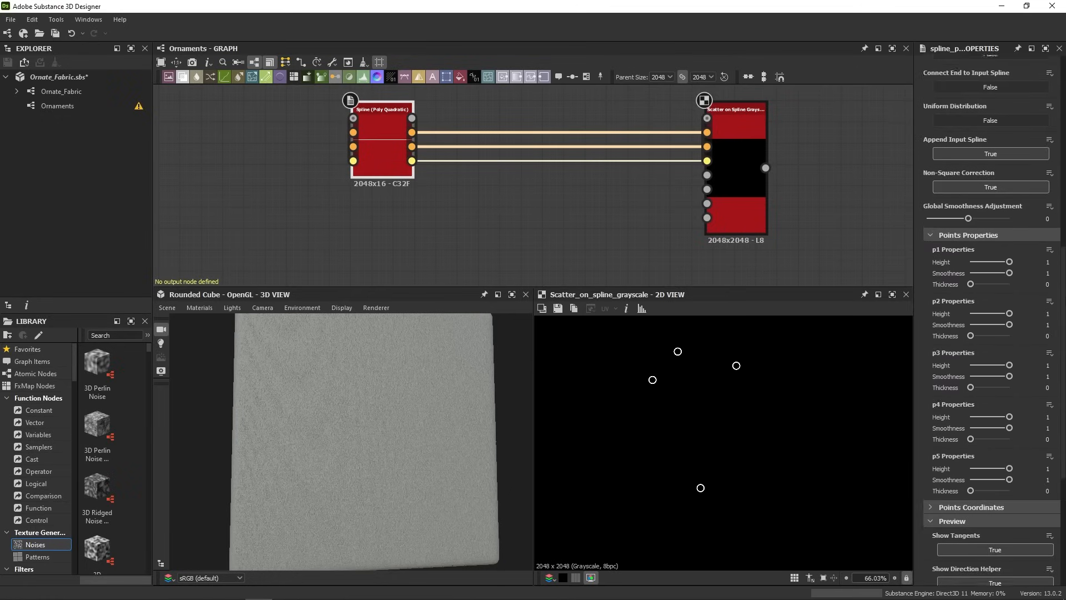
scroll(945, 272, "down", 1)
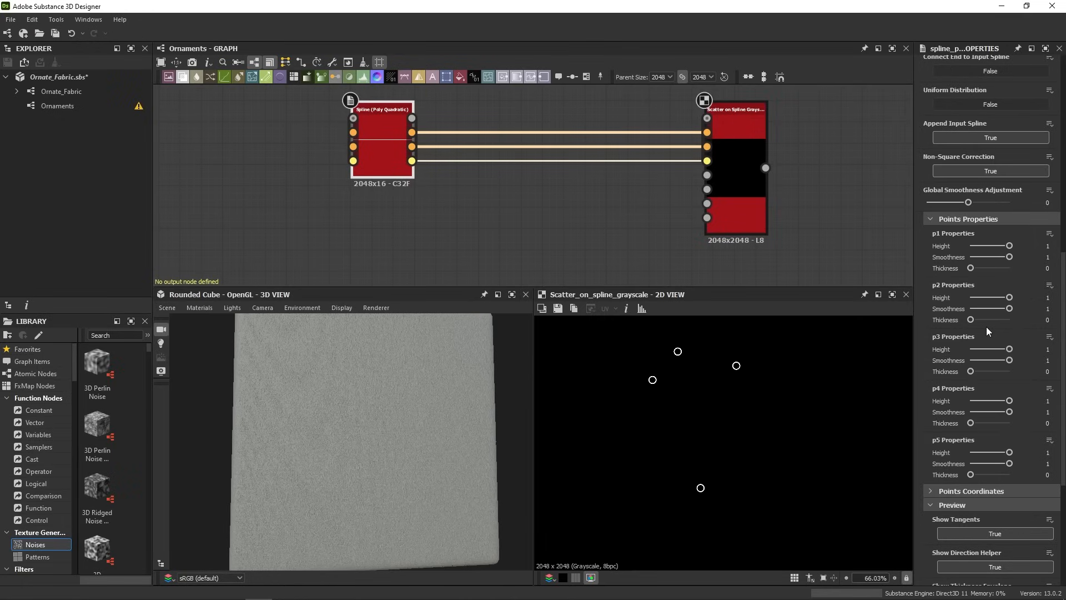
left_click_drag(971, 269, 973, 269)
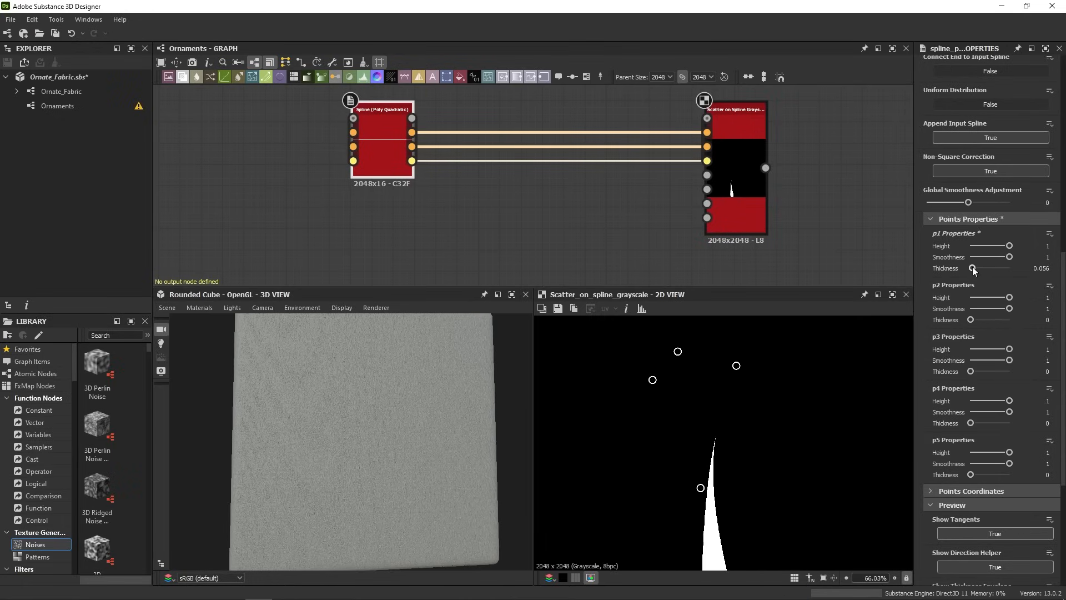
scroll(844, 444, "down", 3)
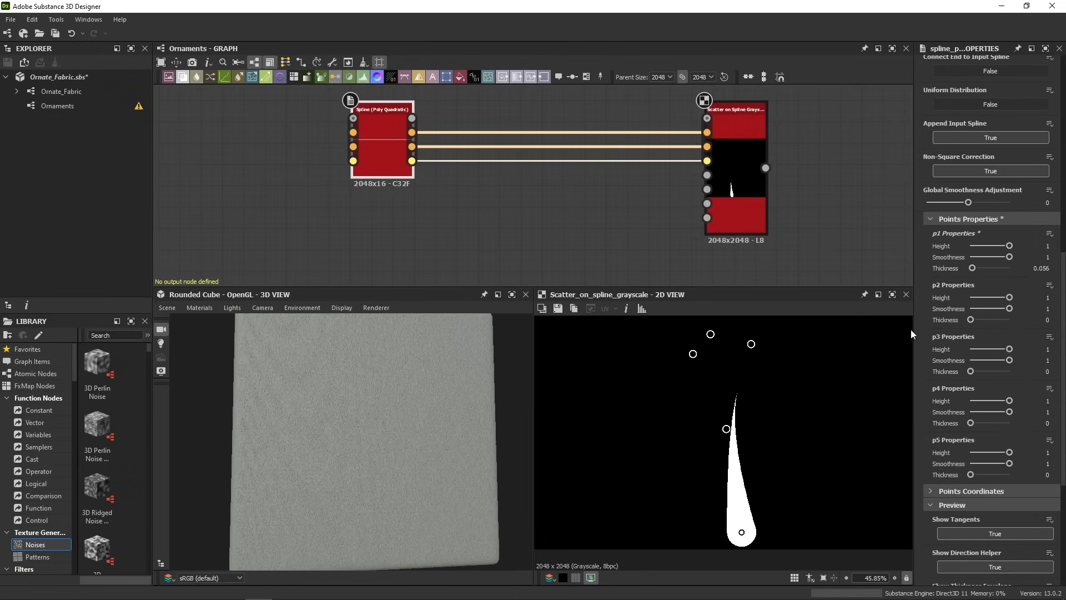
left_click_drag(975, 319, 972, 320)
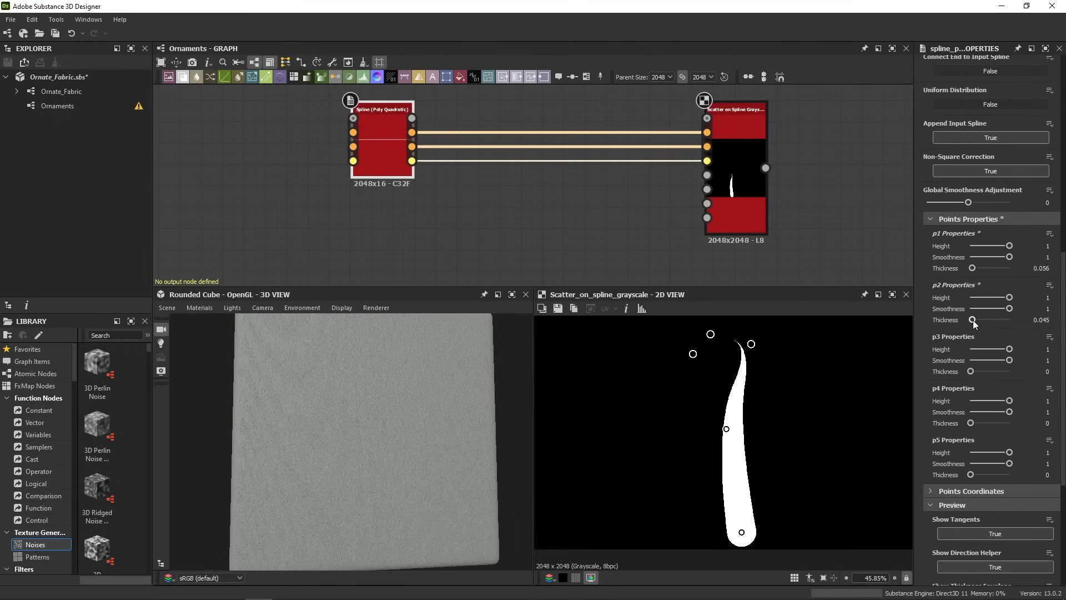
left_click_drag(972, 370, 975, 370)
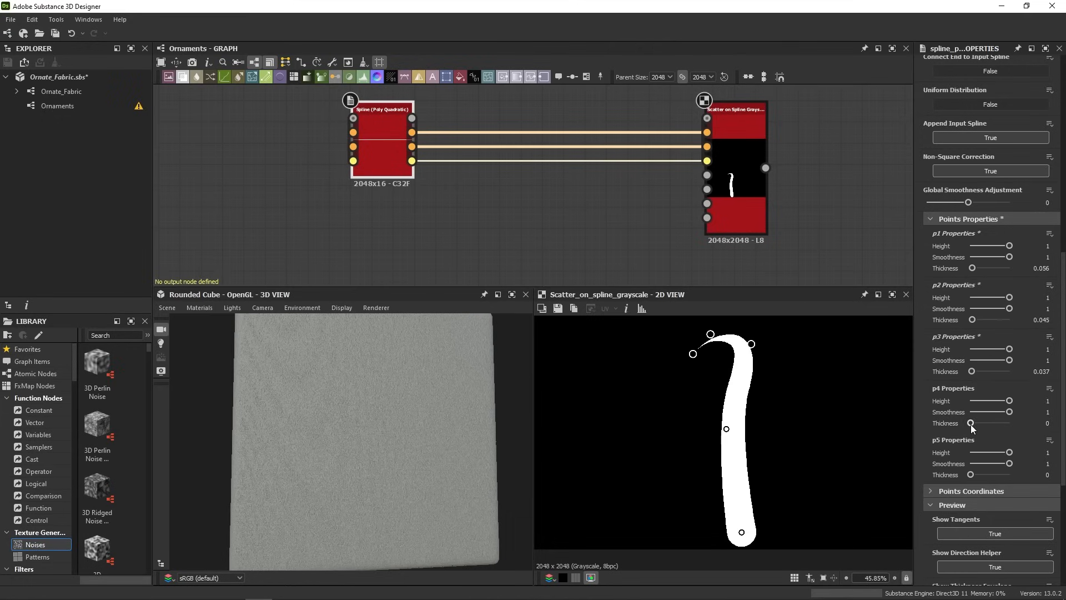
left_click_drag(970, 423, 972, 425)
left_click_drag(971, 472, 971, 474)
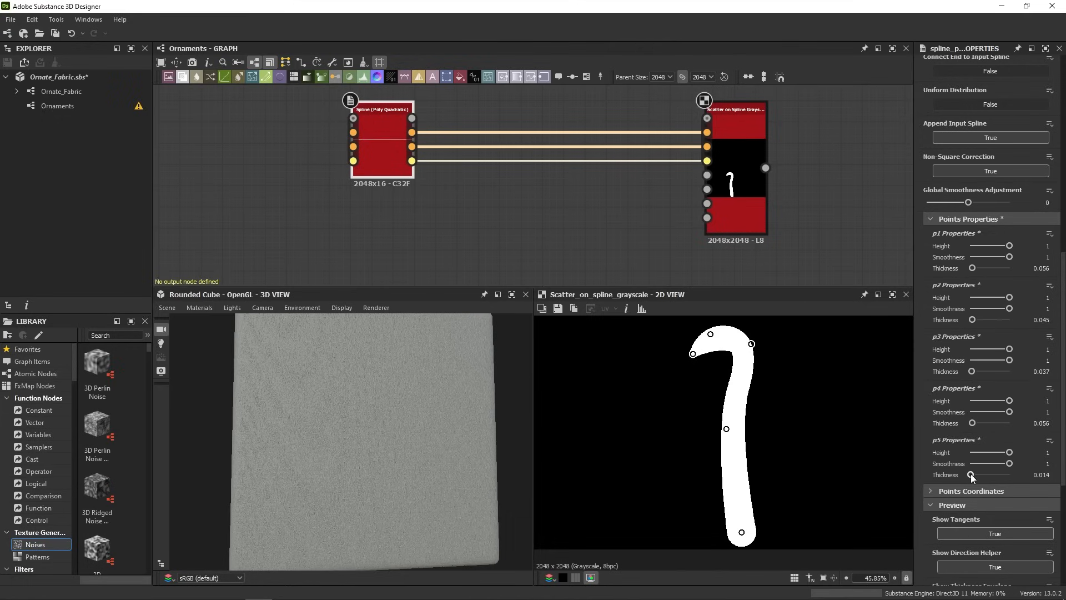
Set point thicknesses to p1 0.007, p2 0.003, p3 0.02, p4 0.042 and p5 0.007, and shift the spline's base point slightly
left_click_drag(972, 423, 971, 425)
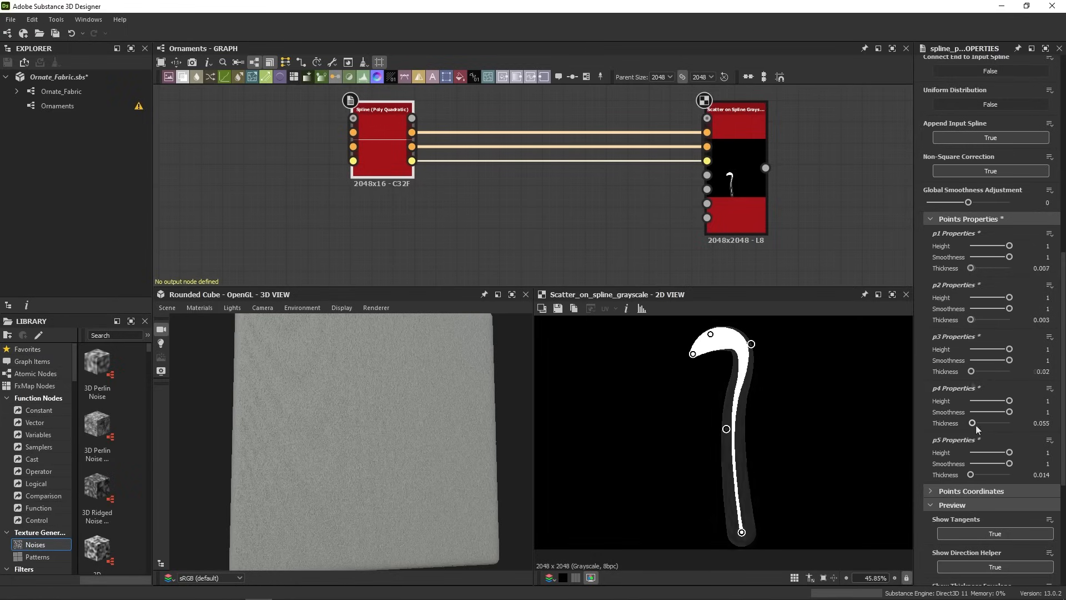
left_click_drag(972, 425, 971, 424)
left_click_drag(970, 474, 972, 476)
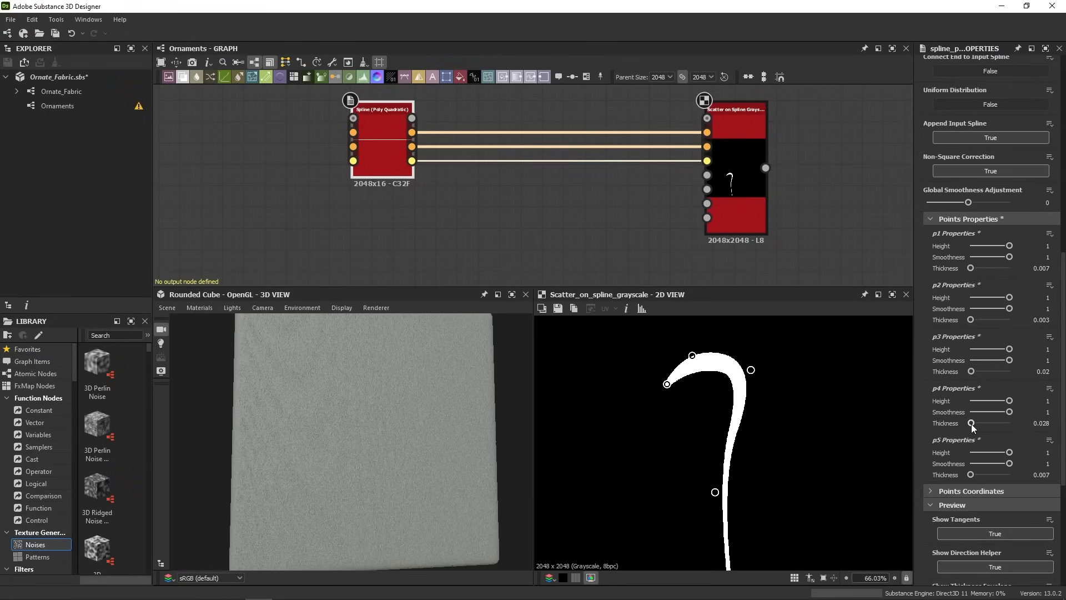
left_click_drag(972, 425, 971, 424)
scroll(770, 437, "down", 3)
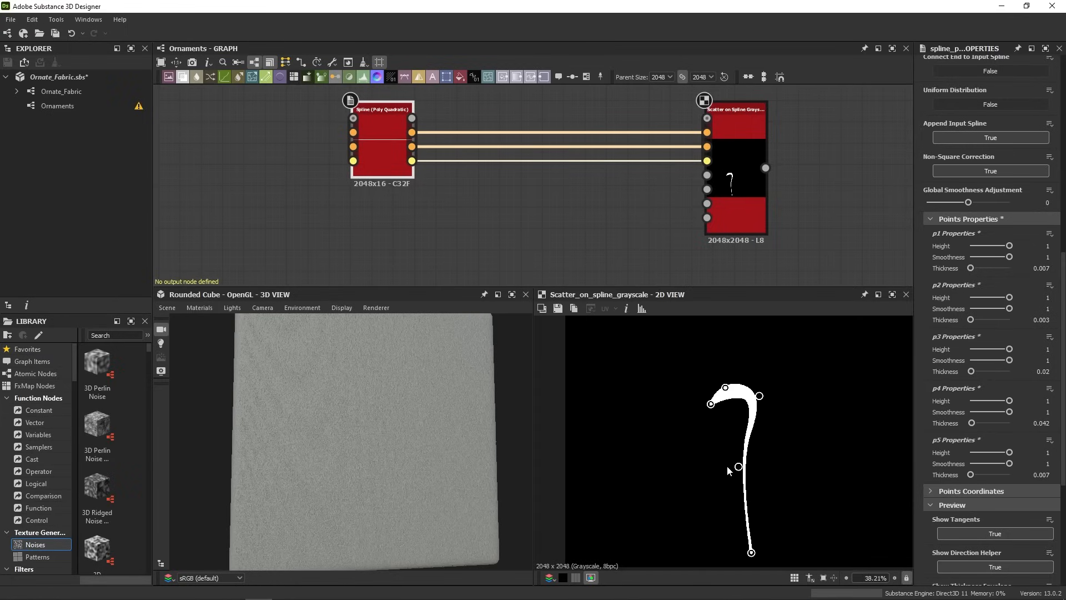
scroll(789, 445, "down", 1)
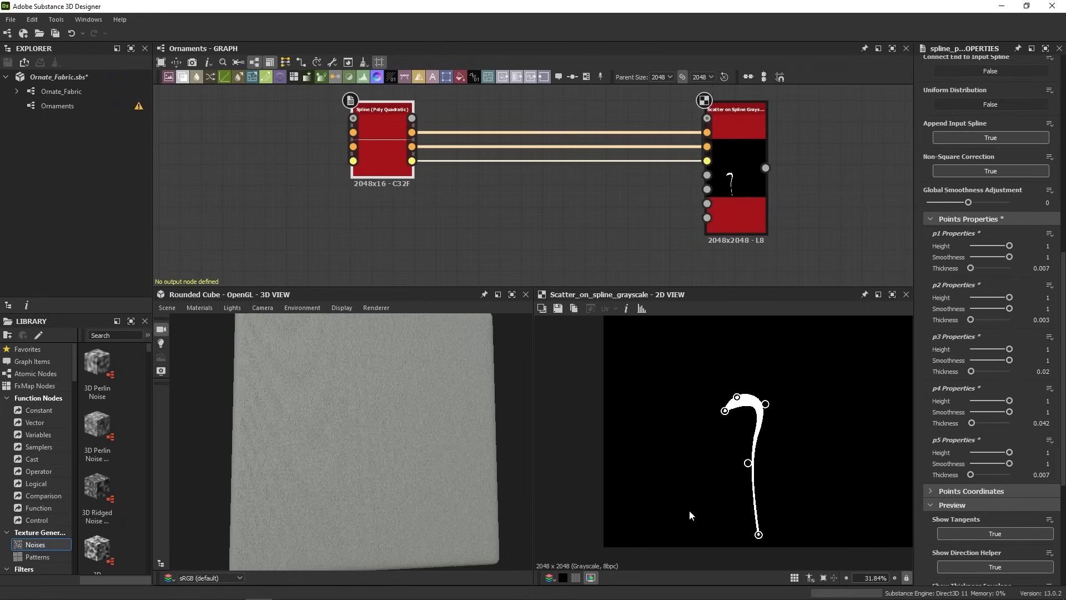
left_click_drag(758, 535, 753, 534)
Duplicate the Spline (Poly Quadratic) node and chain the copy between the original spline and the Scatter on Spline Grayscale node
key("ctrl+d")
left_click_drag(542, 188, 535, 215)
middle_click_drag(633, 227, 615, 244)
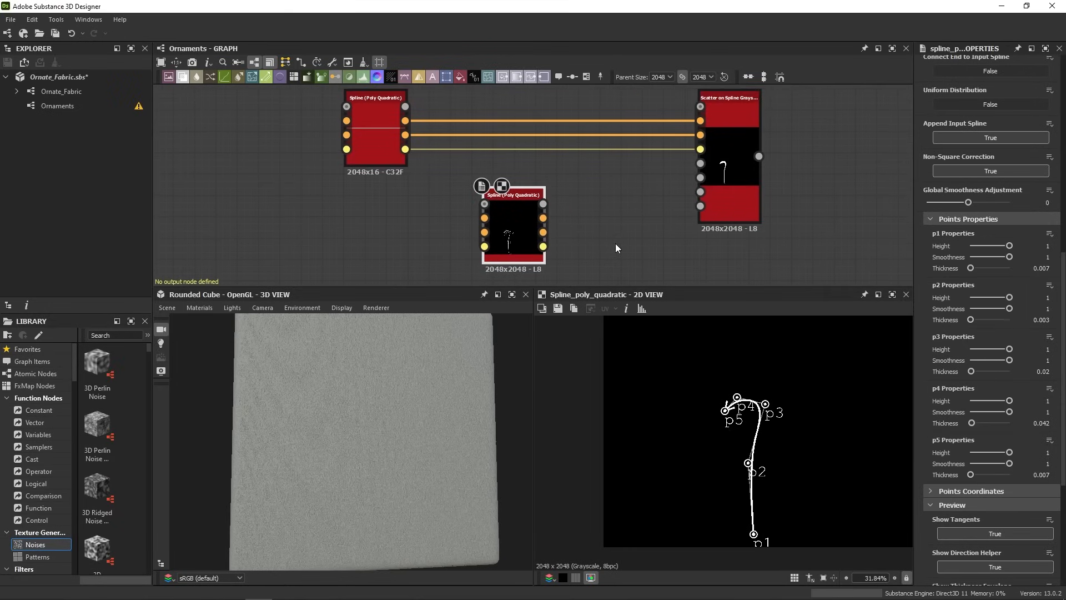
left_click_drag(405, 135, 475, 250)
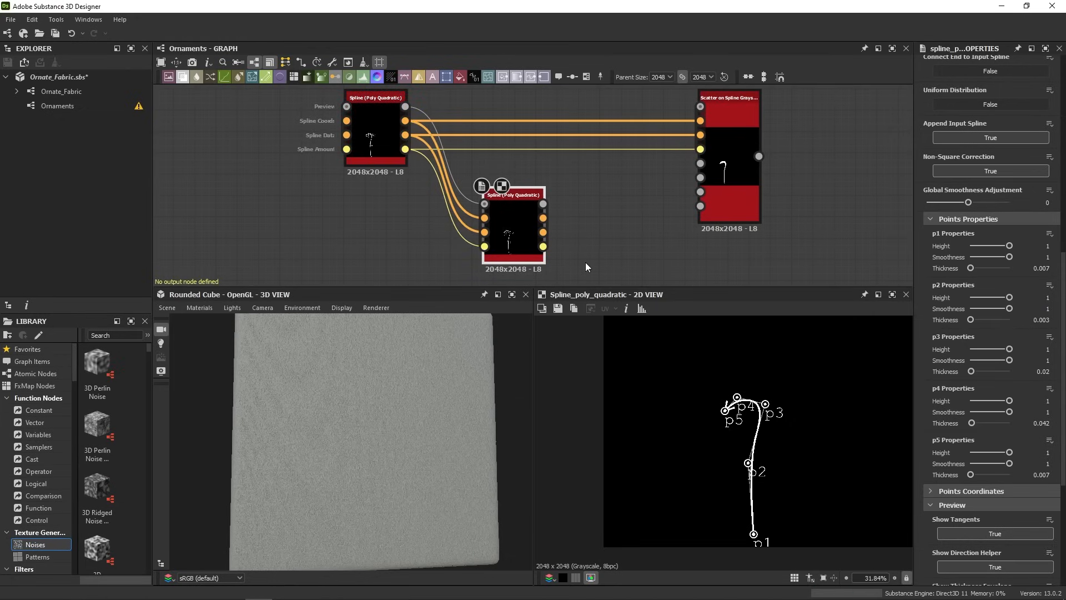
left_click_drag(518, 249, 700, 136)
double_click(726, 148)
left_click_drag(535, 219, 535, 157)
Reshape the second spline into a taller, upward-curving stem beside the hooked one by repositioning its points
left_click_drag(754, 533, 788, 532)
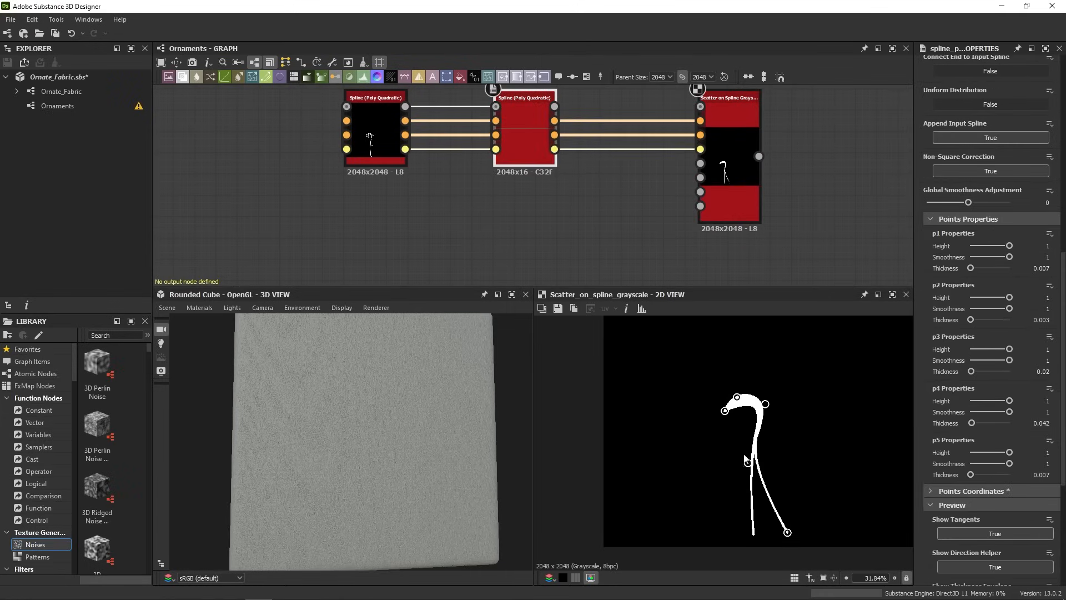
left_click_drag(748, 463, 790, 455)
left_click_drag(765, 404, 792, 392)
left_click_drag(724, 411, 769, 374)
left_click_drag(790, 456, 768, 469)
left_click_drag(788, 532, 775, 533)
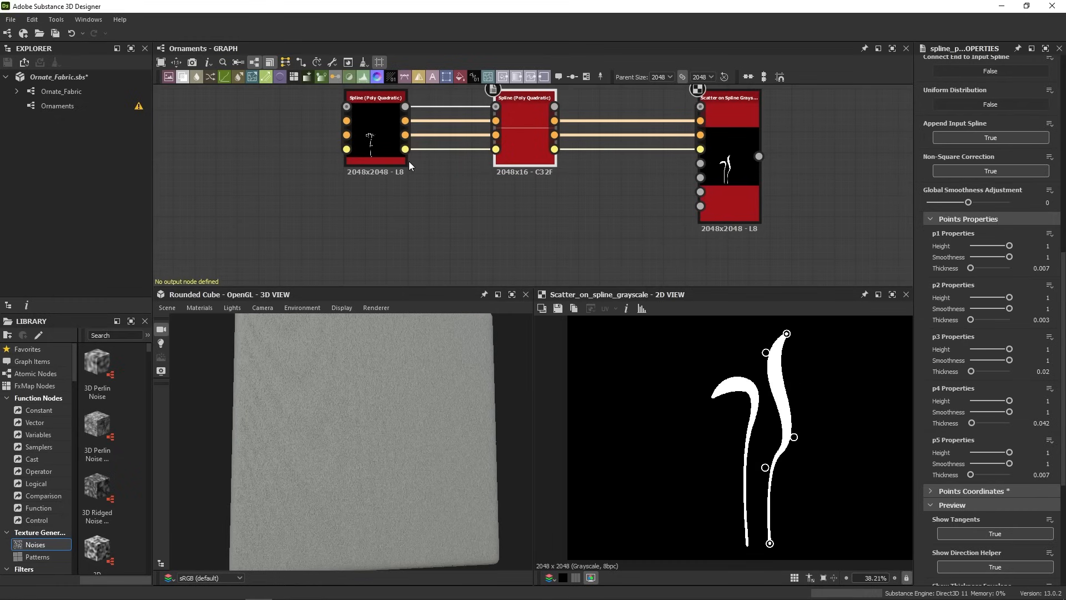
Adjust the first spline's p3 bend and chain a third duplicated Spline (Poly Quadratic) node into the scatter node
left_click(397, 157)
left_click_drag(759, 386, 746, 414)
mouse_move(537, 158)
left_mouse_down()
mouse_move(507, 158)
mouse_move(552, 166)
left_mouse_up()
key("ctrl+d")
left_click_drag(523, 121, 538, 206)
left_click_drag(596, 220, 616, 149)
left_click(726, 163)
left_click_drag(726, 163, 778, 163)
middle_click_drag(778, 163, 728, 190)
double_click(727, 189)
Reshape the third spline into a shorter stem between the first two and chain a fourth, smaller stem with thicknesses p3 0.014 and p4 0.028
left_click(561, 161)
left_click_drag(794, 438, 763, 427)
left_click_drag(770, 543, 758, 544)
left_click_drag(765, 467, 753, 466)
left_click_drag(786, 334, 742, 327)
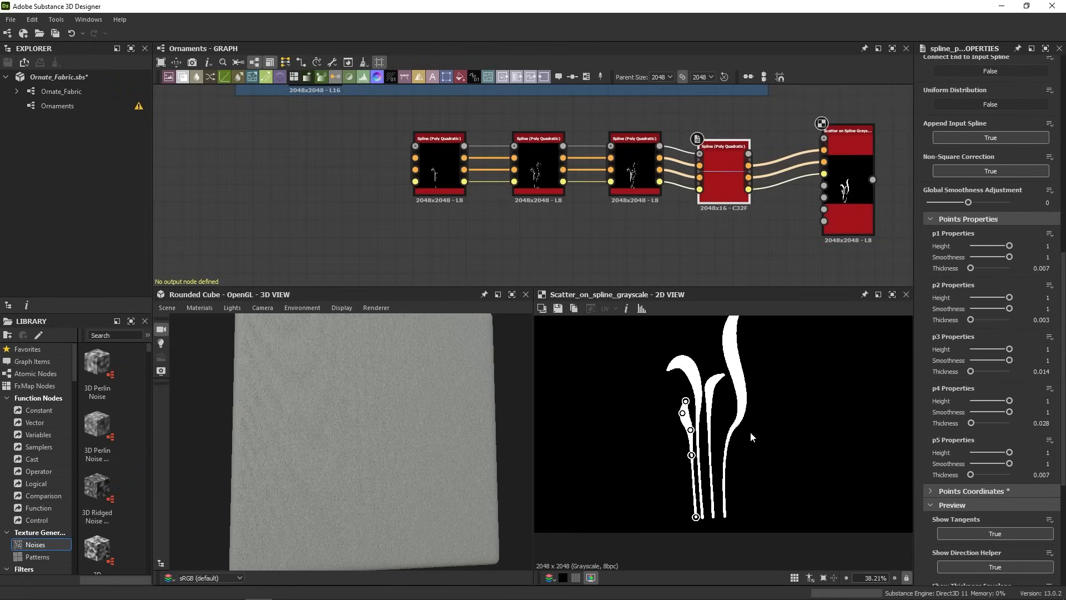
scroll(750, 431, "down", 2)
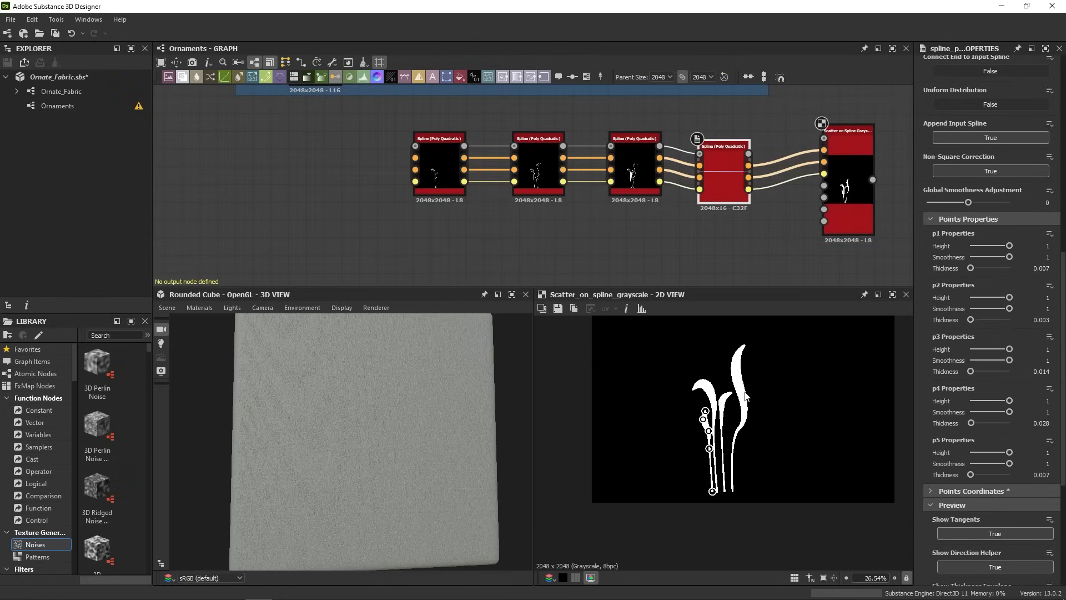
left_click_drag(721, 188, 704, 181)
Move the chain of four spline nodes together, farther from the Scatter on Spline Grayscale node
left_click(851, 200)
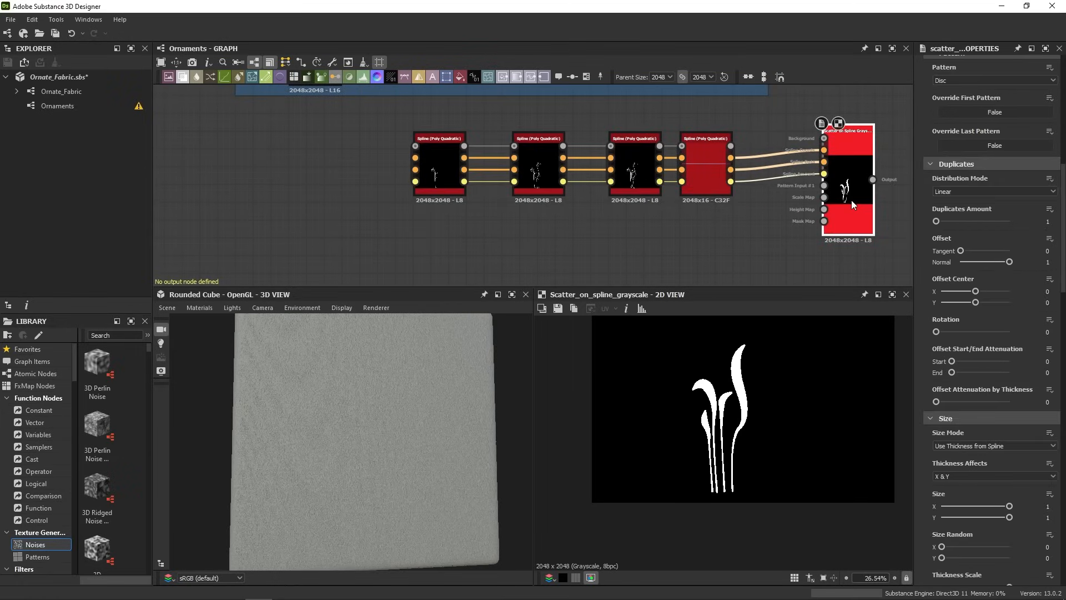
middle_click_drag(851, 200, 769, 234)
scroll(734, 460, "down", 2)
middle_click_drag(750, 188, 798, 135)
left_click_drag(714, 203, 342, 182)
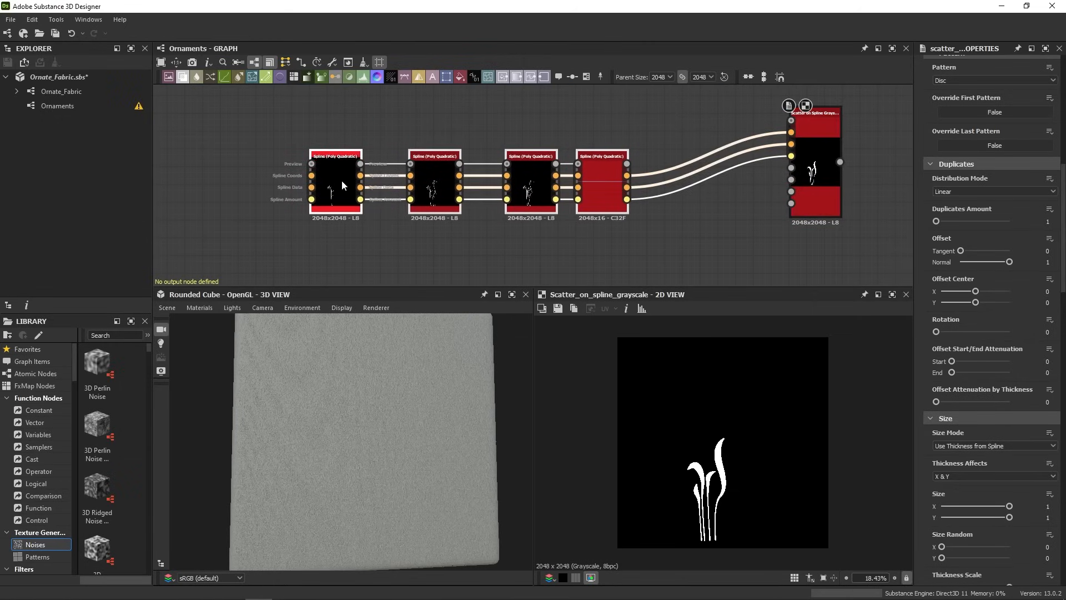
left_click(441, 235)
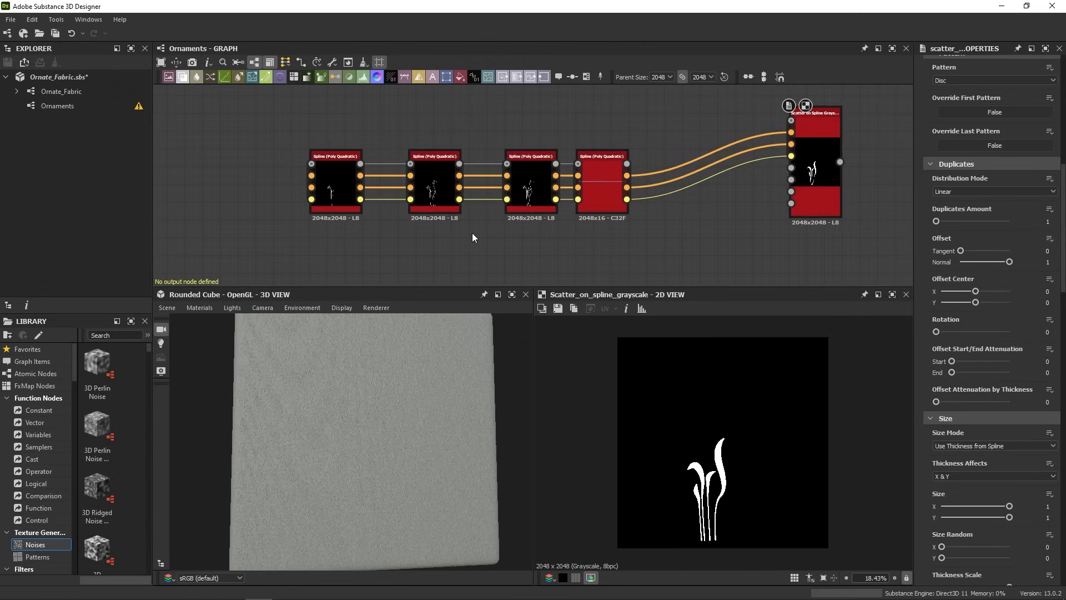
Move the scatter node closer to the splines and feed it into a Transformation 2D node that enlarges the stems
scroll(768, 510, "up", 5)
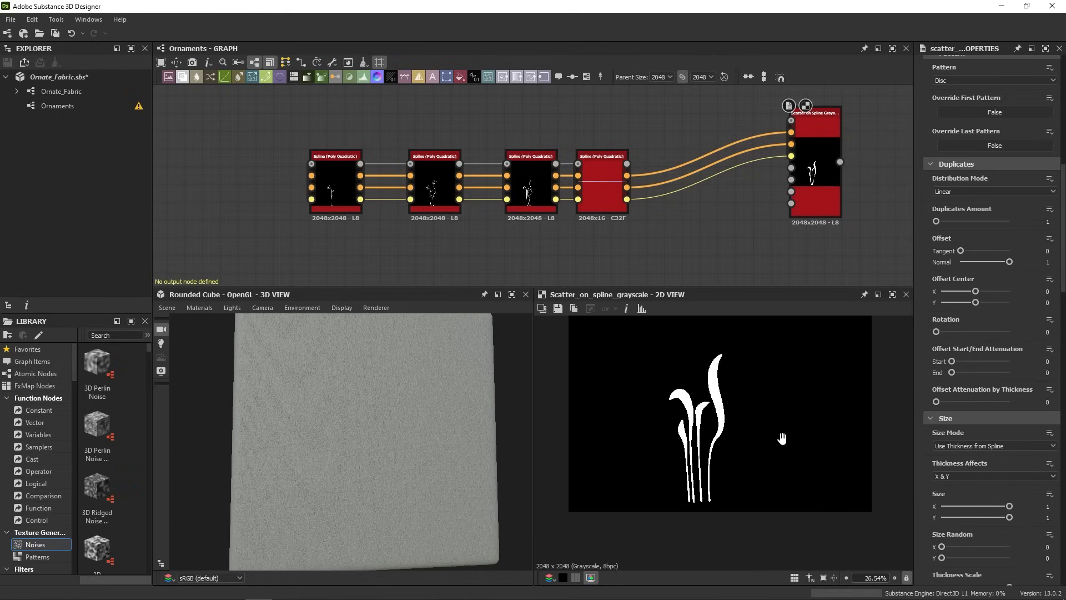
left_click_drag(822, 200, 715, 226)
middle_click_drag(715, 226, 613, 227)
left_click(688, 220)
Add a Shape node below the spline chain with its Pattern set to Disc and its Scale to 0.48
scroll(711, 219, "up", 1)
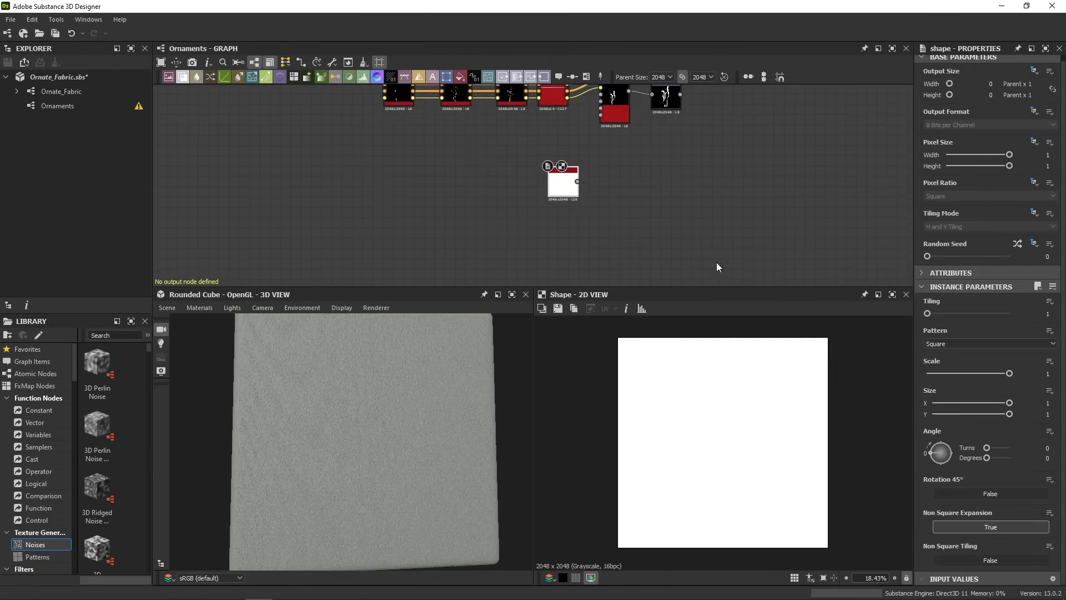
left_click(959, 344)
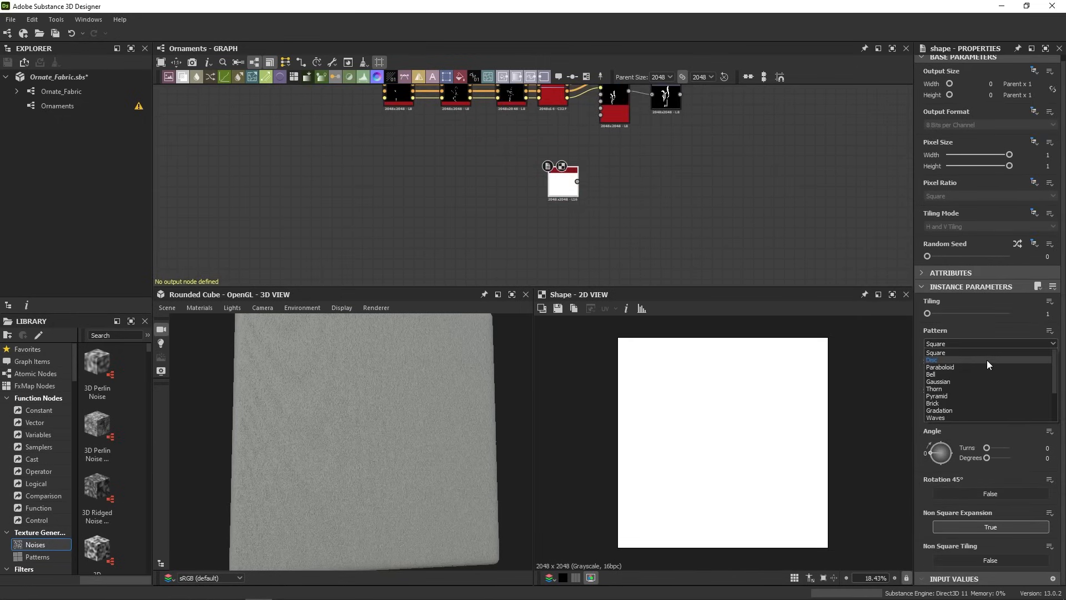
left_click(987, 362)
left_click_drag(992, 371, 966, 372)
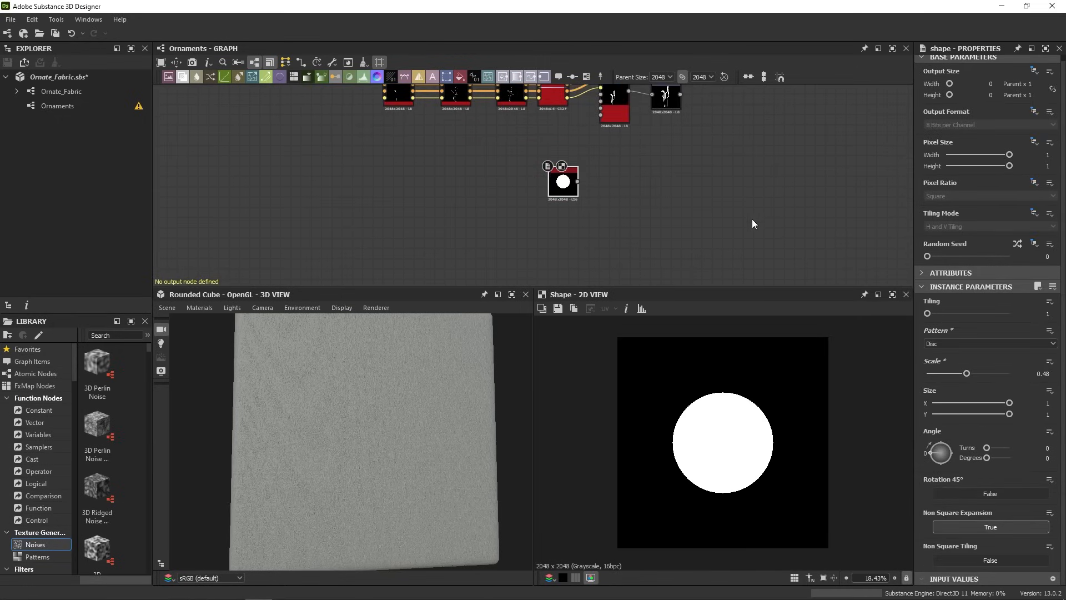
Add a Transformation 2D node beside the Shape node and connect the disc to it
key("space")
type("2")
left_click(749, 207)
left_click_drag(577, 181, 743, 173)
left_click_drag(745, 173, 642, 183)
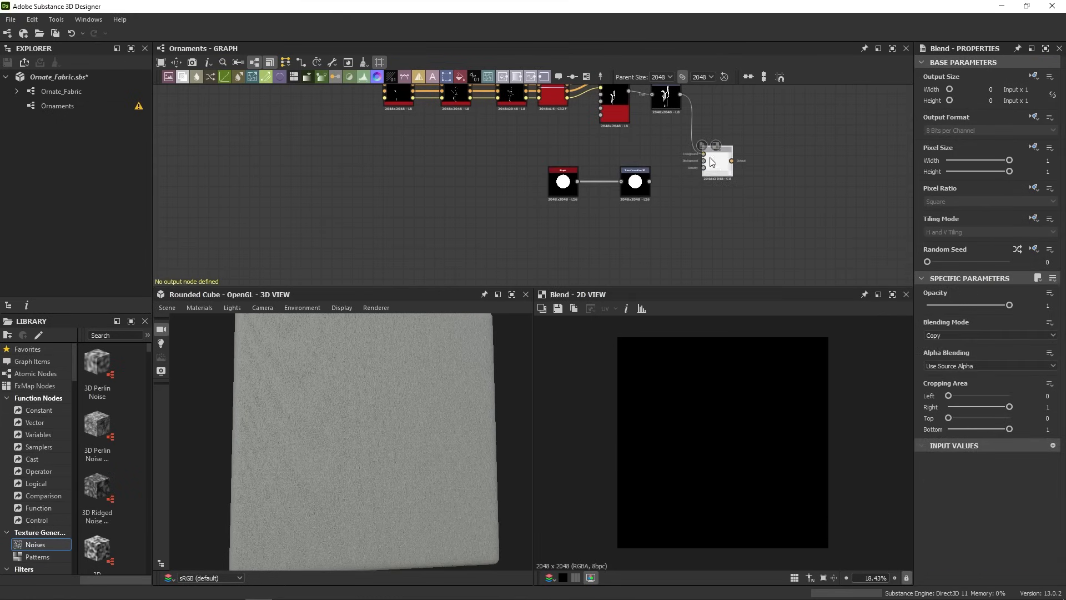
Blend the stems over a reduced disc at 0.23 opacity as a guide, and offset the disc to X 0.0044, Y 0.0861
left_click_drag(703, 154, 650, 182)
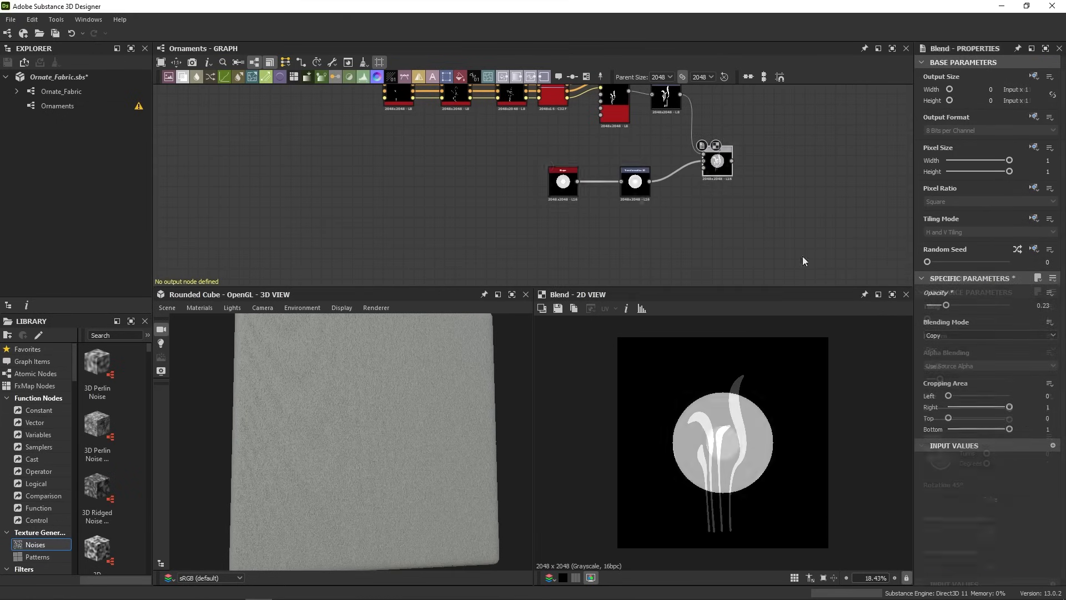
left_click(635, 178)
scroll(765, 527, "up", 1)
left_click_drag(745, 510, 745, 486)
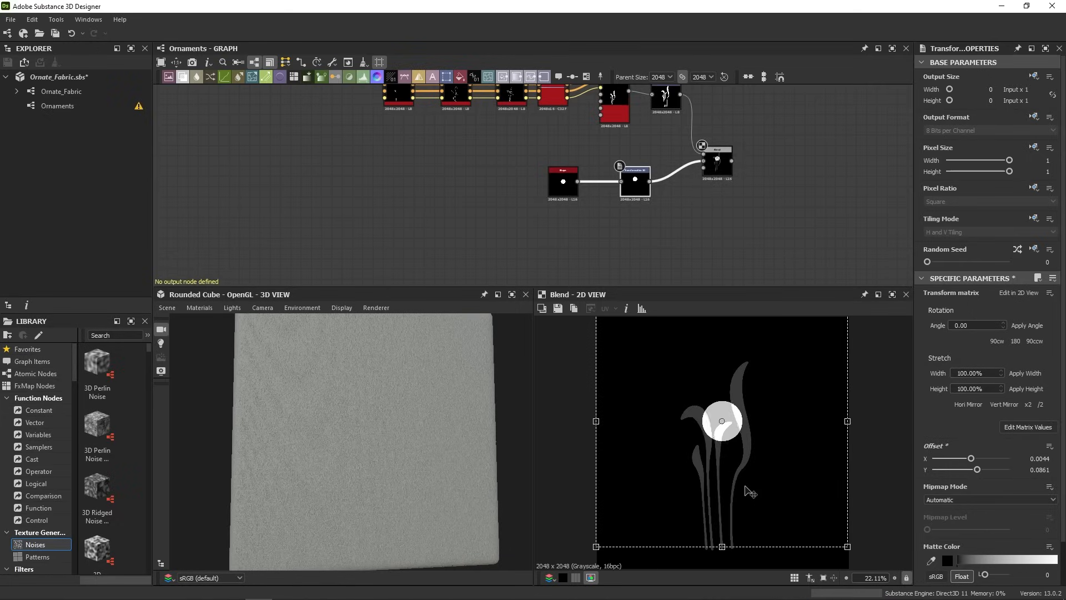
Delete the guide Blend node and display the disc's Transformation 2D node in the 2D view
left_click(716, 164)
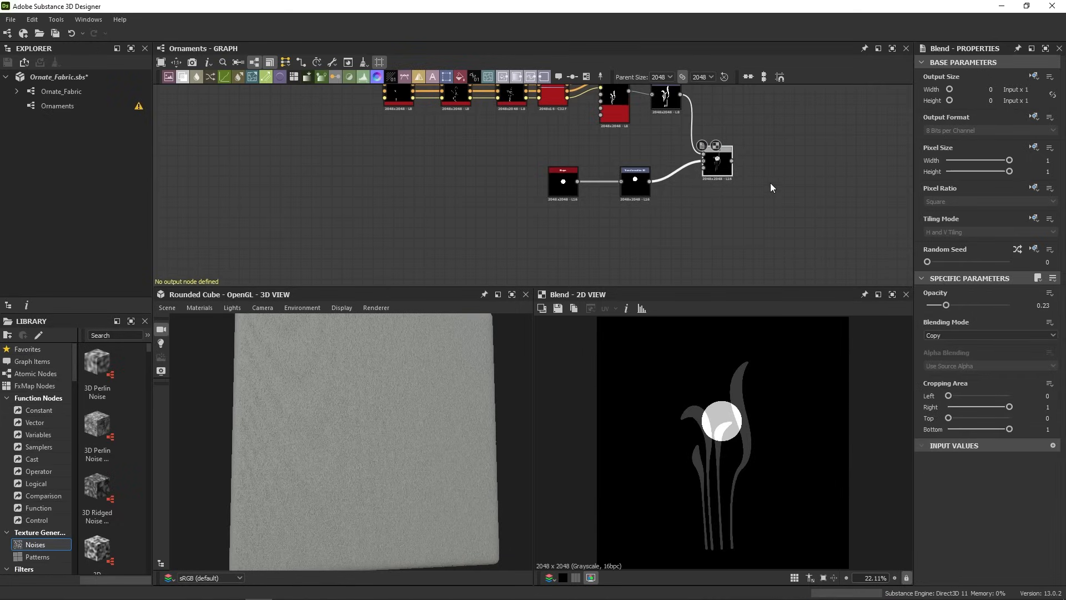
middle_click_drag(771, 182, 734, 216)
key("Delete")
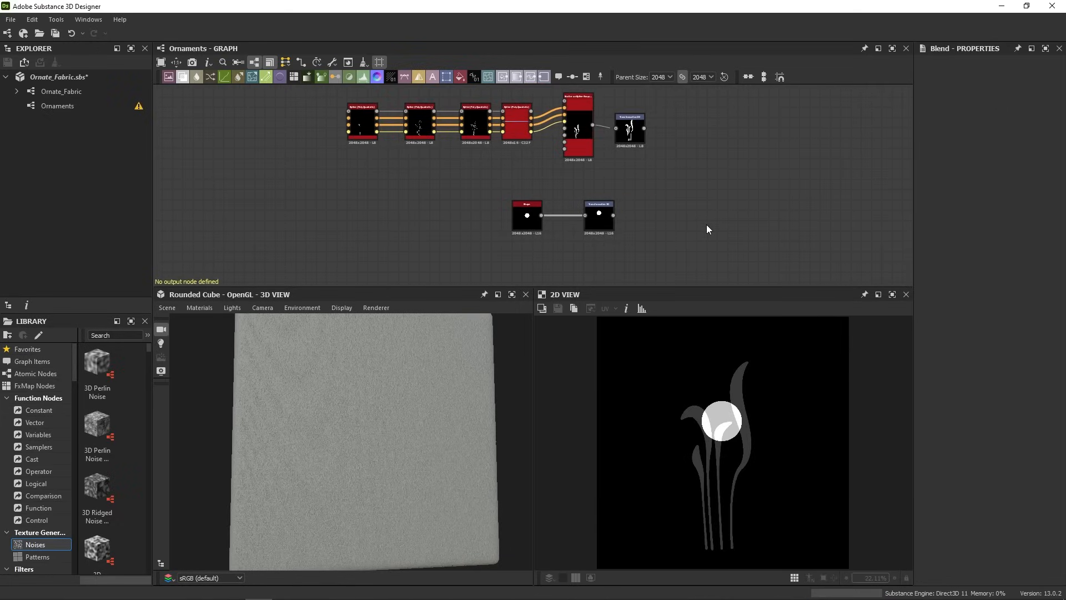
double_click(601, 219)
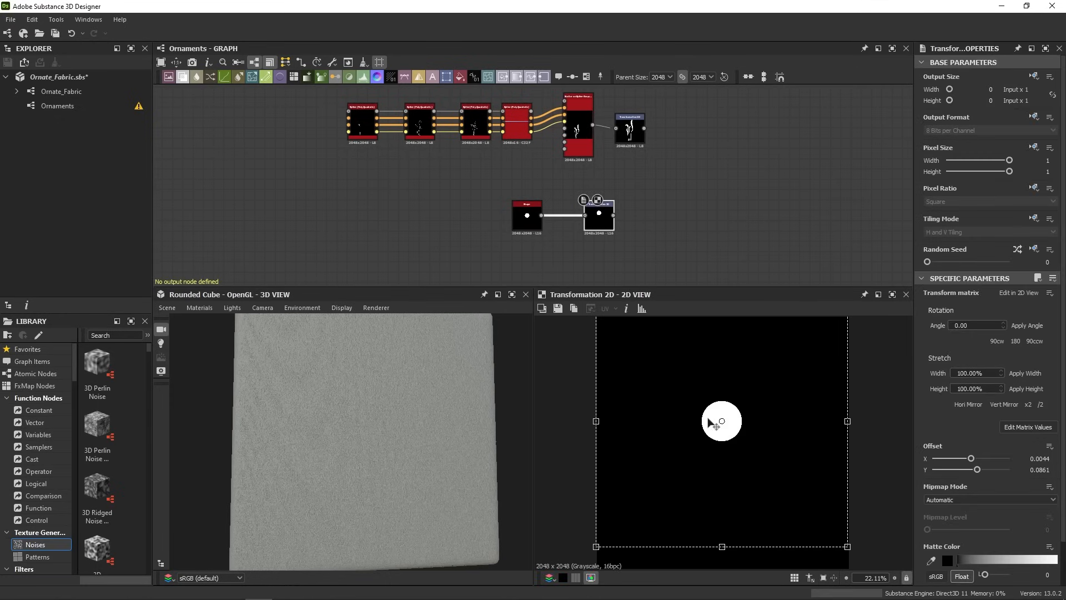
Add an Edge Detect node and connect the transformed disc to it
middle_click_drag(675, 238, 664, 208)
key("space")
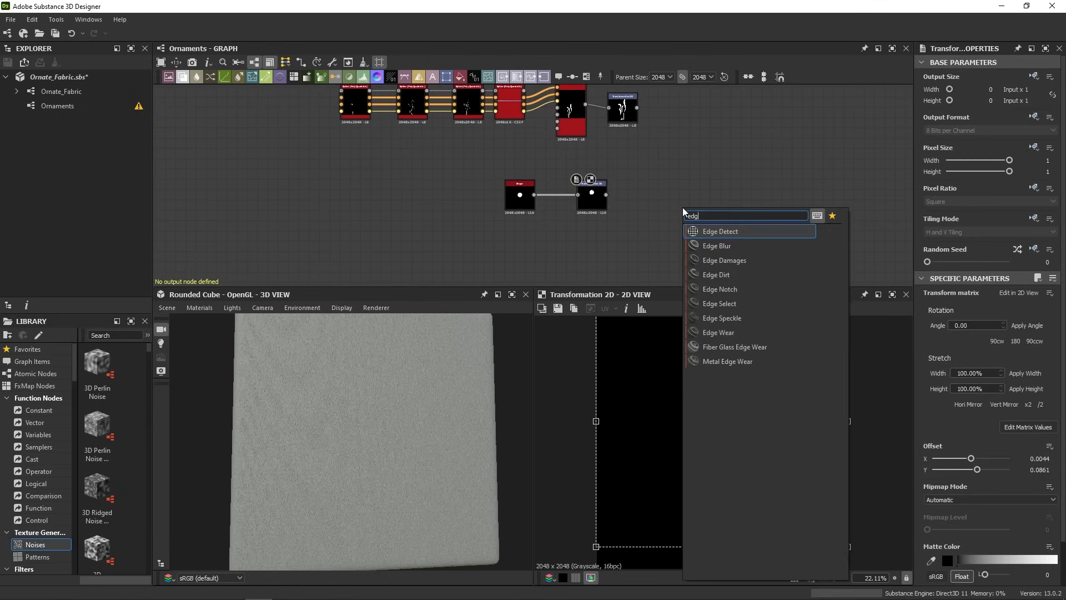
left_click(731, 231)
left_click_drag(606, 195, 670, 205)
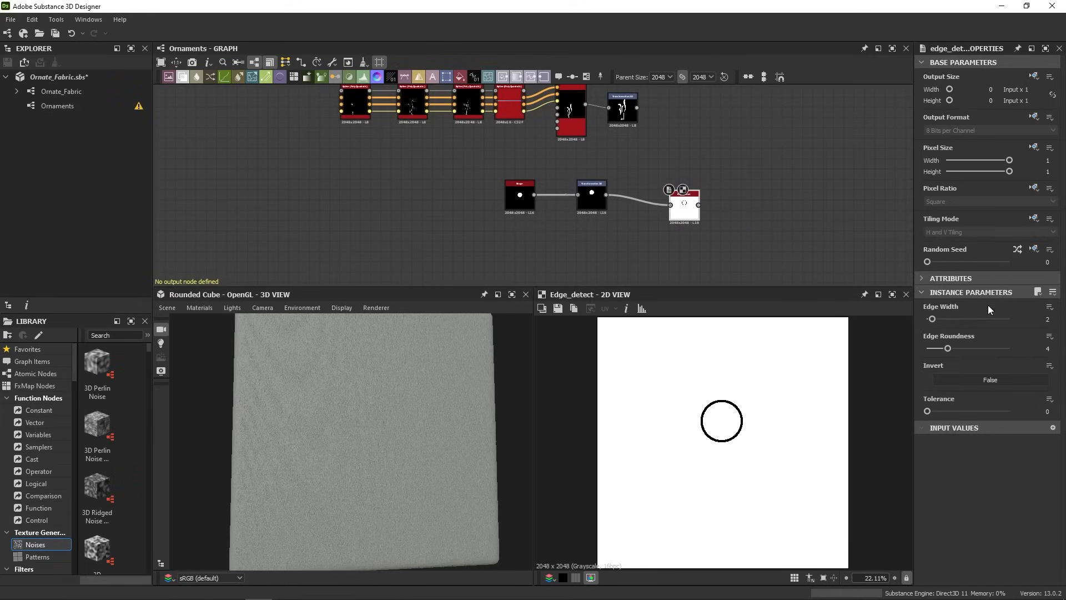
Set the Edge Detect node's Invert to True and Edge Width to 2.01, and place it beside the disc's Transformation 2D node
left_click(1004, 379)
left_click_drag(932, 319, 933, 321)
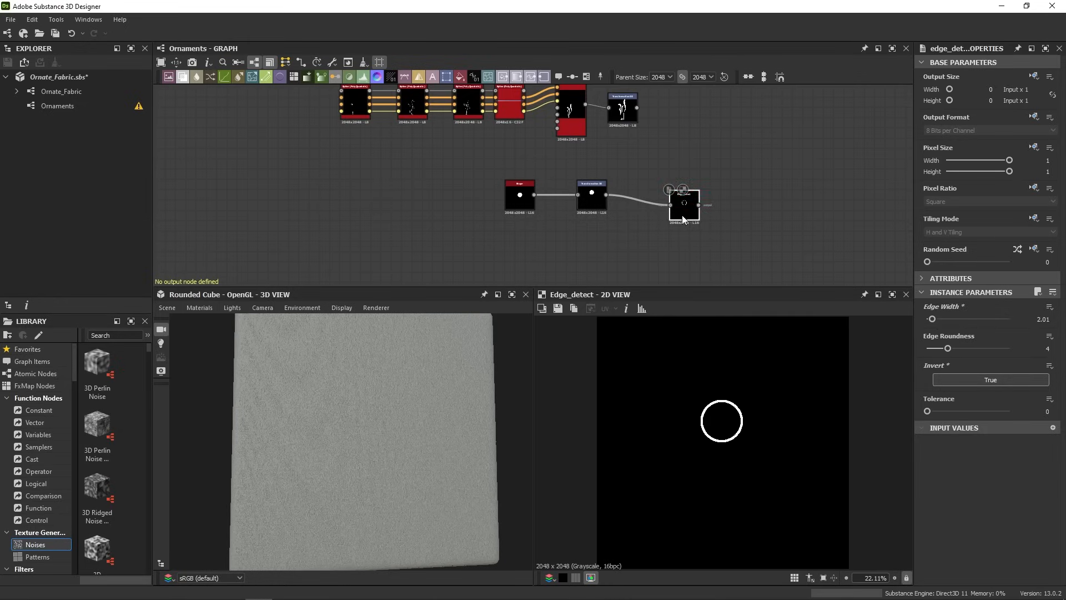
left_click_drag(697, 220, 661, 209)
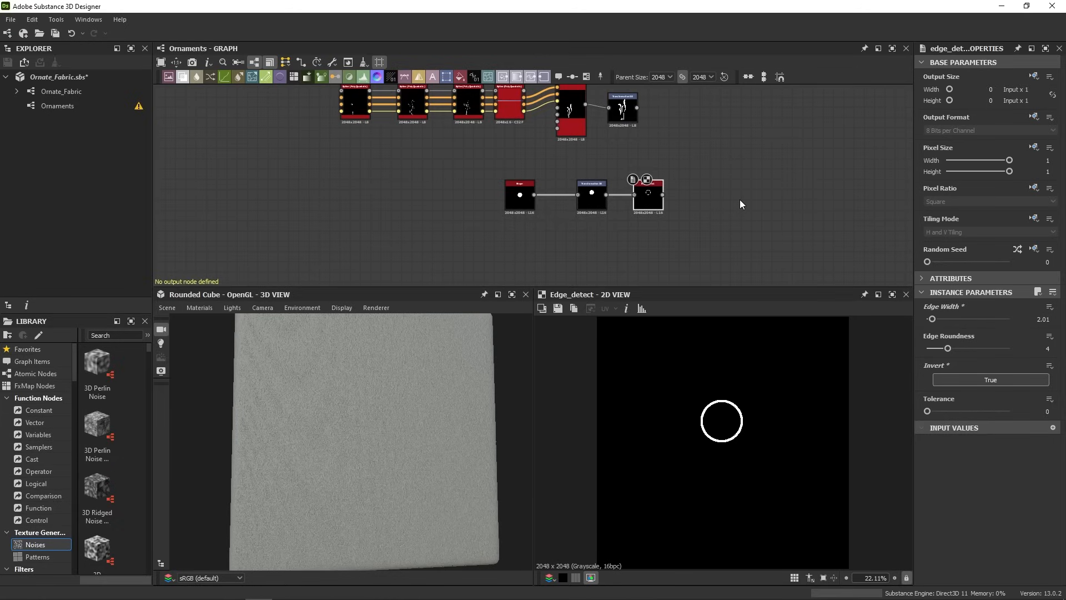
Add a Tile Generator node fed by the Edge Detect ring and place it beside the Edge Detect node
key("space")
type("tile")
left_click(757, 278)
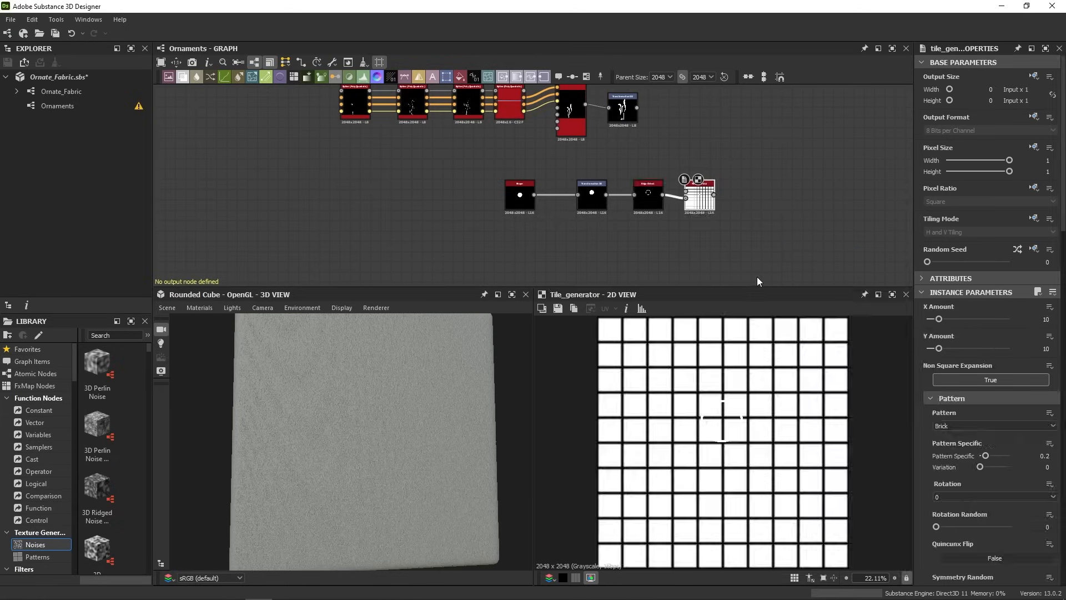
scroll(716, 192, "up", 3)
left_click_drag(694, 198, 707, 181)
key("Delete")
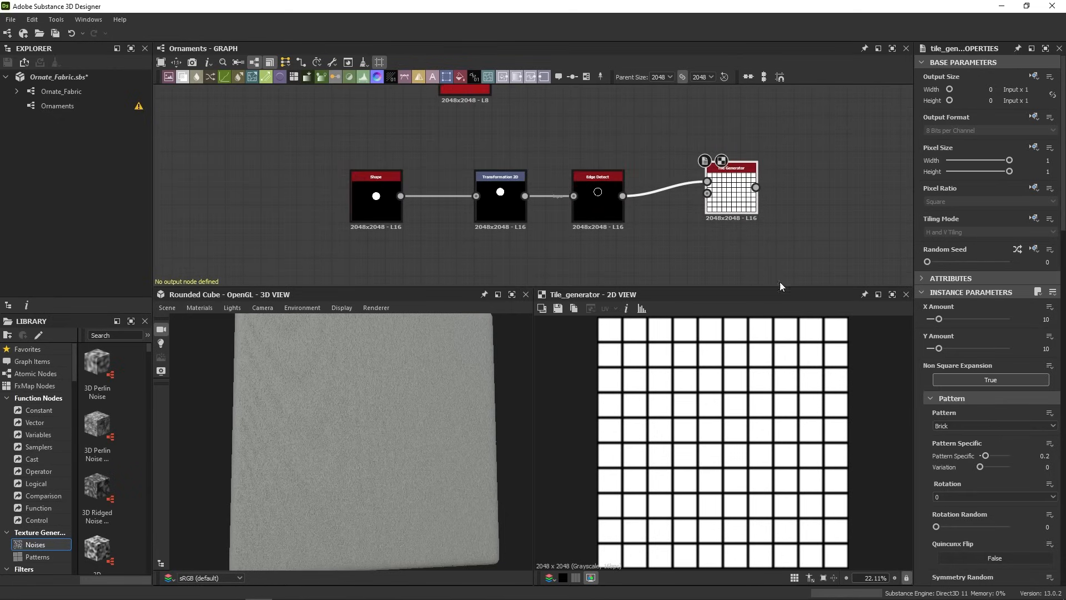
Set the Tile Generator's Pattern to Image Input, with X Amount 3 and Y Amount 3
left_click(944, 426)
left_click(954, 436)
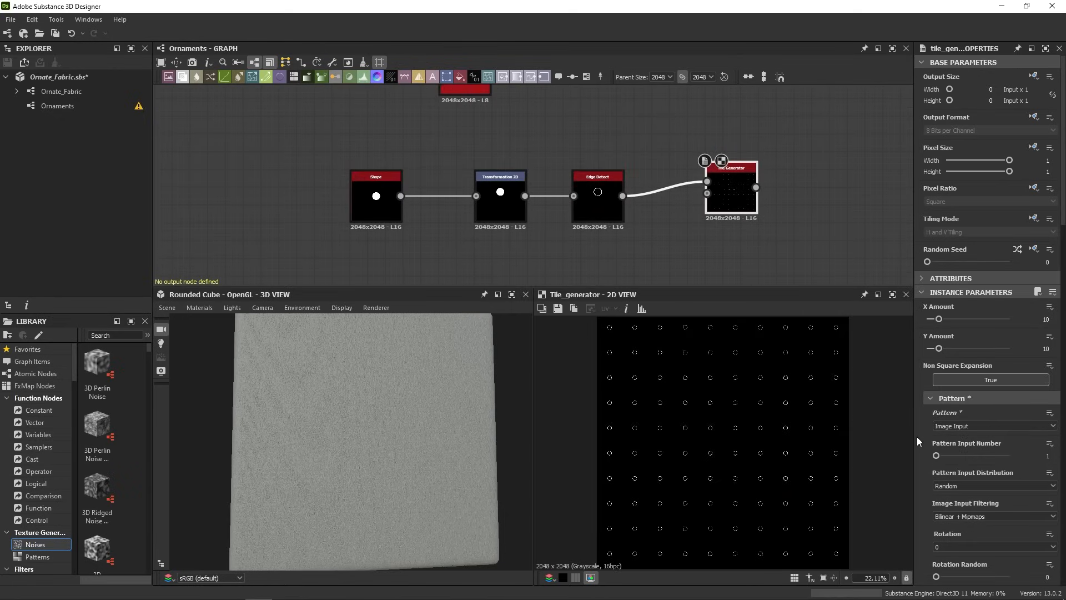
type("3")
double_click(1046, 348)
type("3")
left_click(926, 357)
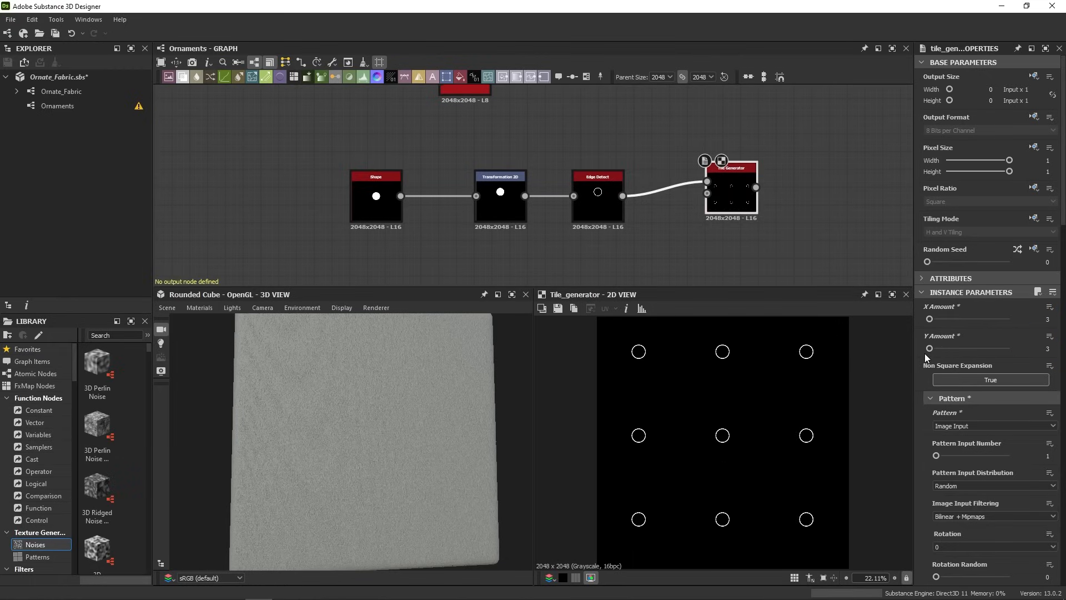
Set the tiled rings' Scale to 6.77 so that they overlap
scroll(917, 374, "down", 5)
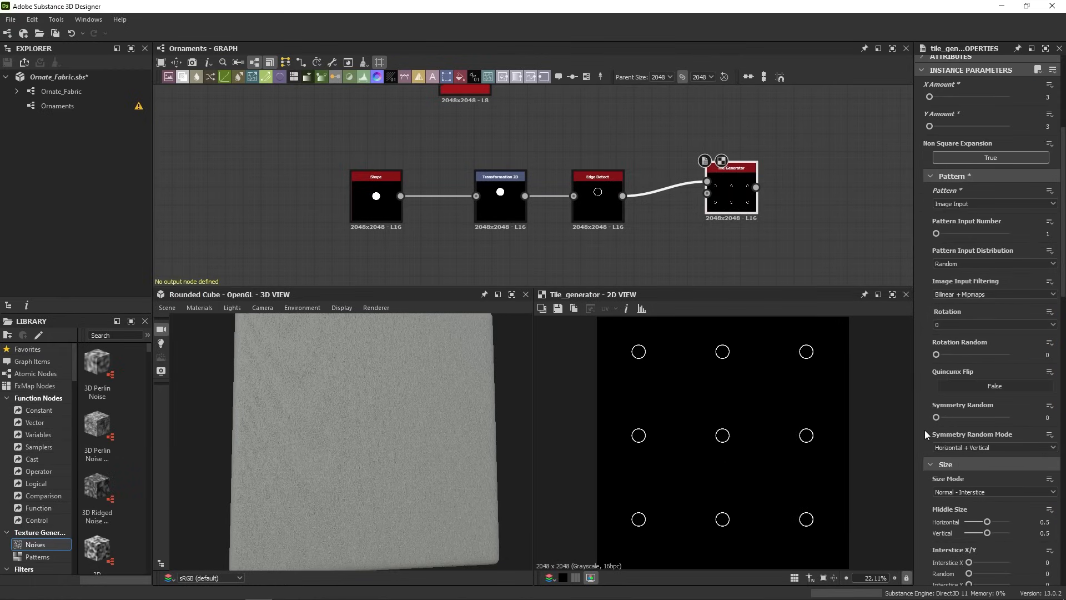
mouse_move(972, 558)
left_mouse_down()
mouse_move(1032, 557)
mouse_move(985, 559)
left_mouse_up()
type("5")
key("Return")
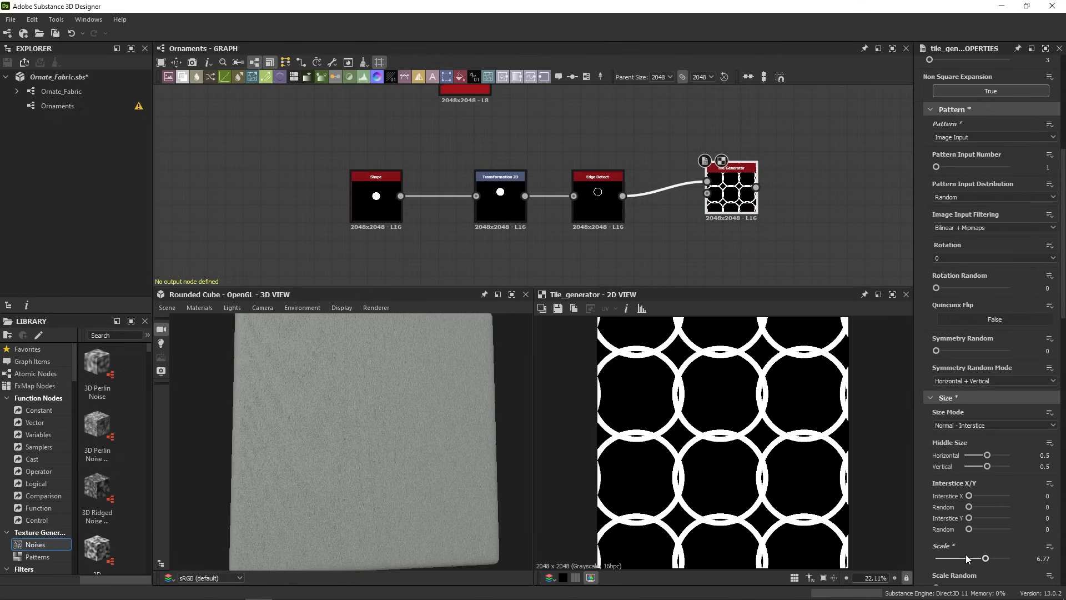
Set Scale Random to 0.11, randomize the rings' offset and position, and reduce the Edge Detect's Edge Width to 1.3
scroll(940, 538, "down", 3)
left_click_drag(936, 455, 944, 454)
scroll(940, 455, "down", 2)
left_click_drag(936, 467, 958, 468)
left_click_drag(969, 560, 996, 572)
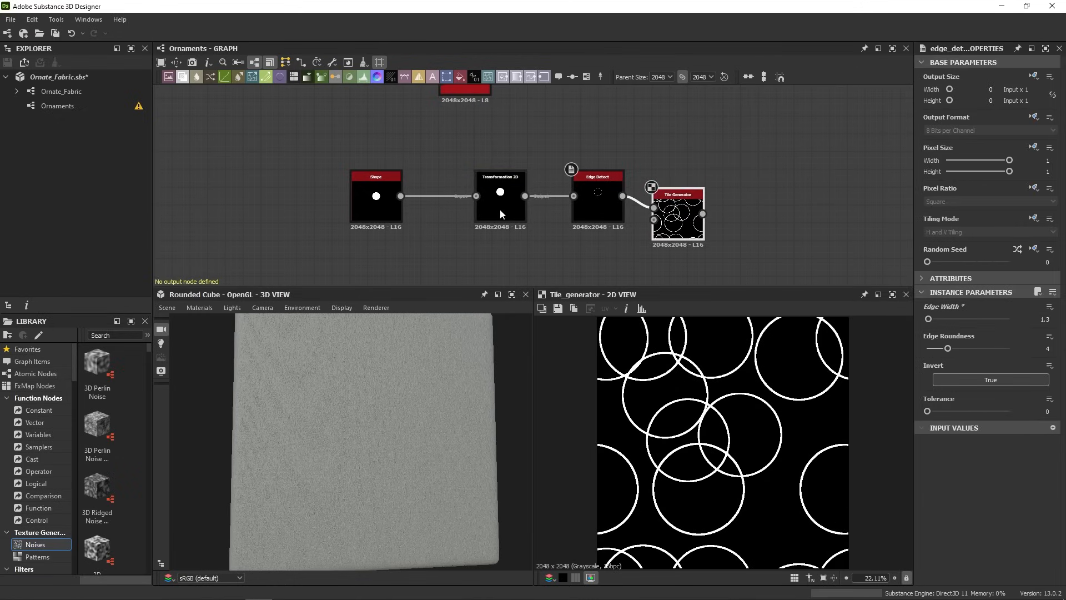
Add a Blend node in Subtract mode with the tiled rings as foreground and the transformed disc as background
mouse_move(499, 209)
left_mouse_down()
mouse_move(501, 173)
mouse_move(501, 205)
left_mouse_up()
key("space")
type("b")
left_click(760, 169)
left_click_drag(733, 151, 782, 233)
left_click_drag(524, 196, 760, 231)
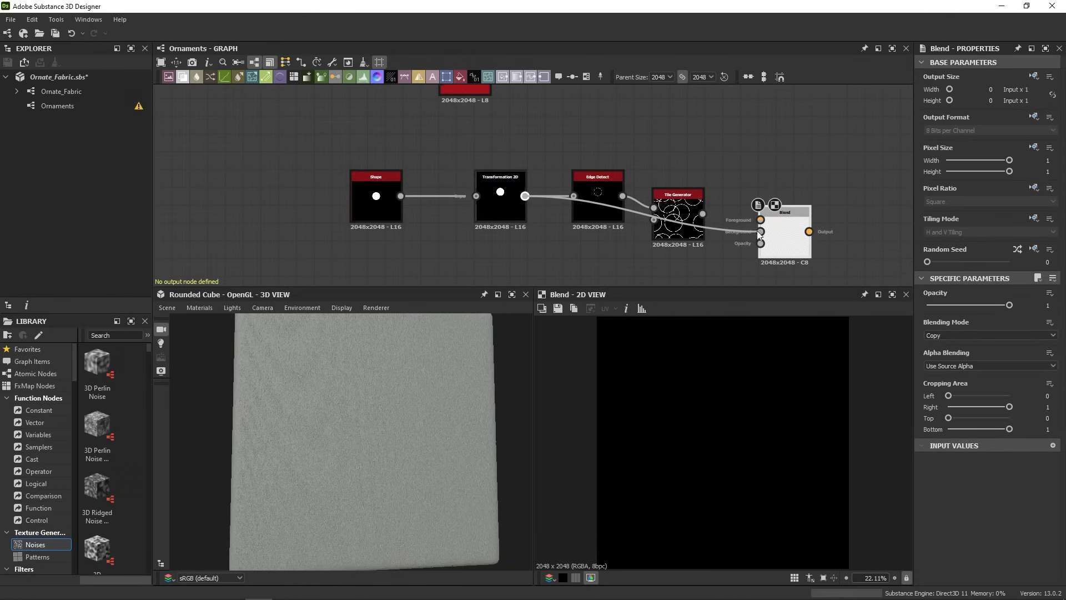
left_click_drag(688, 223, 760, 220)
left_click(782, 231)
left_click(977, 336)
left_click(945, 358)
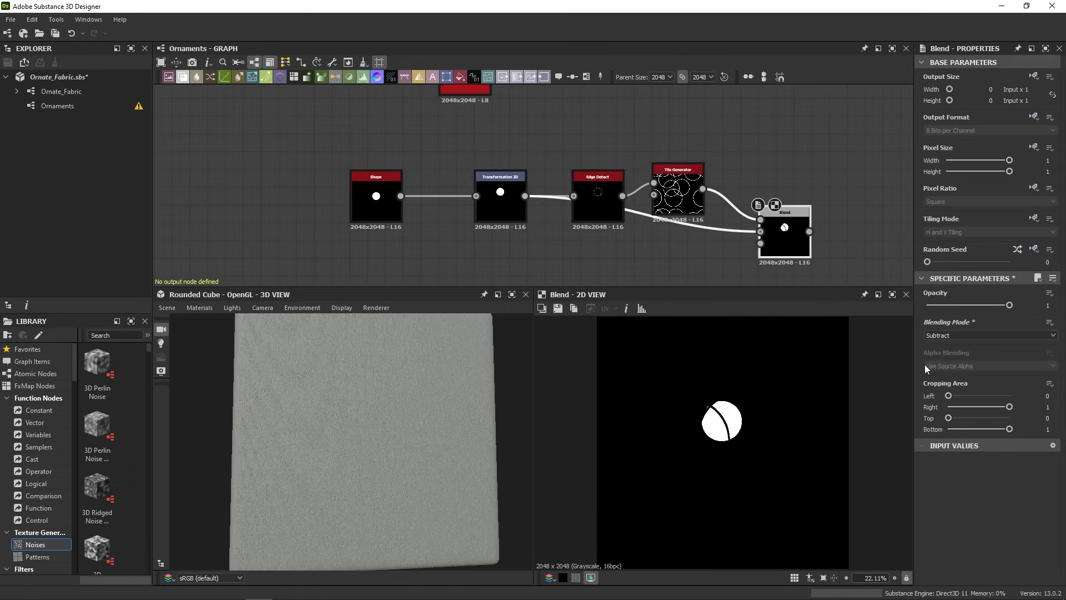
Vary the Tile Generator's Random Seed and set Scale to 9.06, Offset Random to 0.89 and Position Random to X 0.88, Y 0.38
left_click_drag(689, 195, 692, 203)
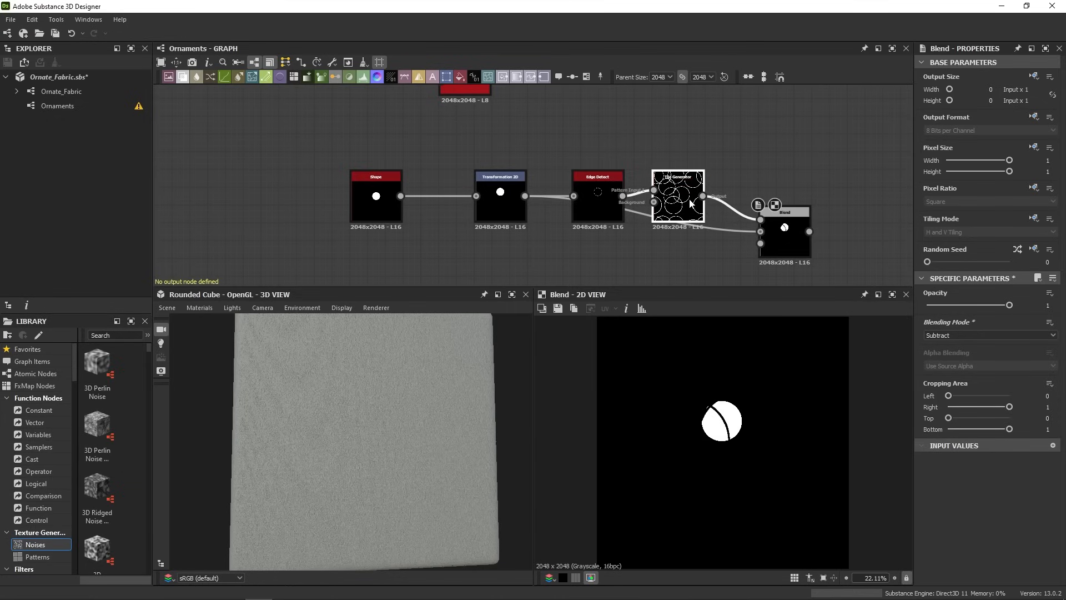
left_click_drag(931, 262, 973, 265)
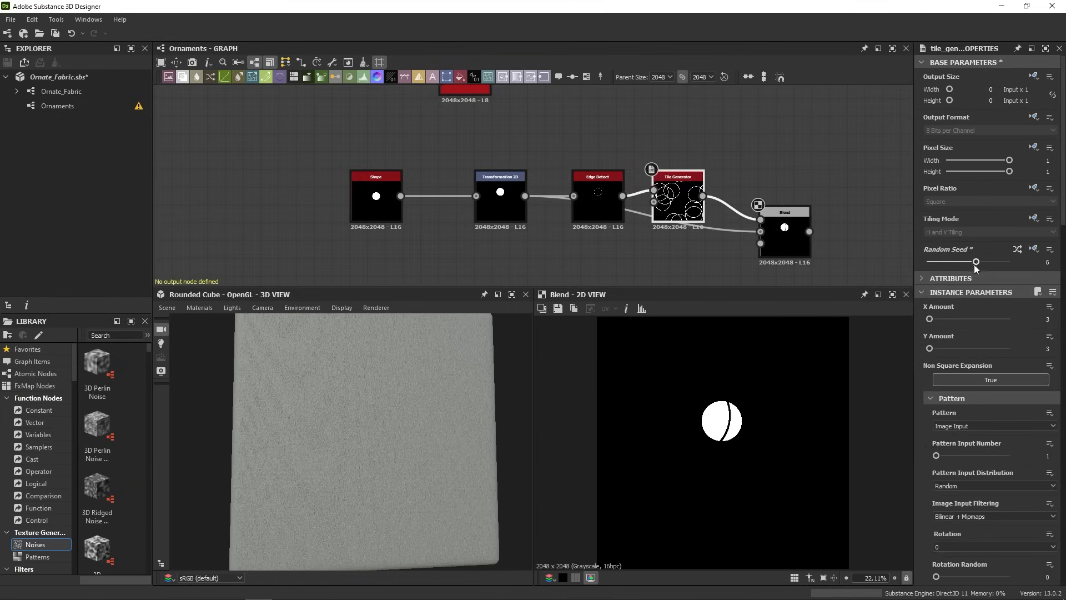
scroll(1000, 500, "down", 10)
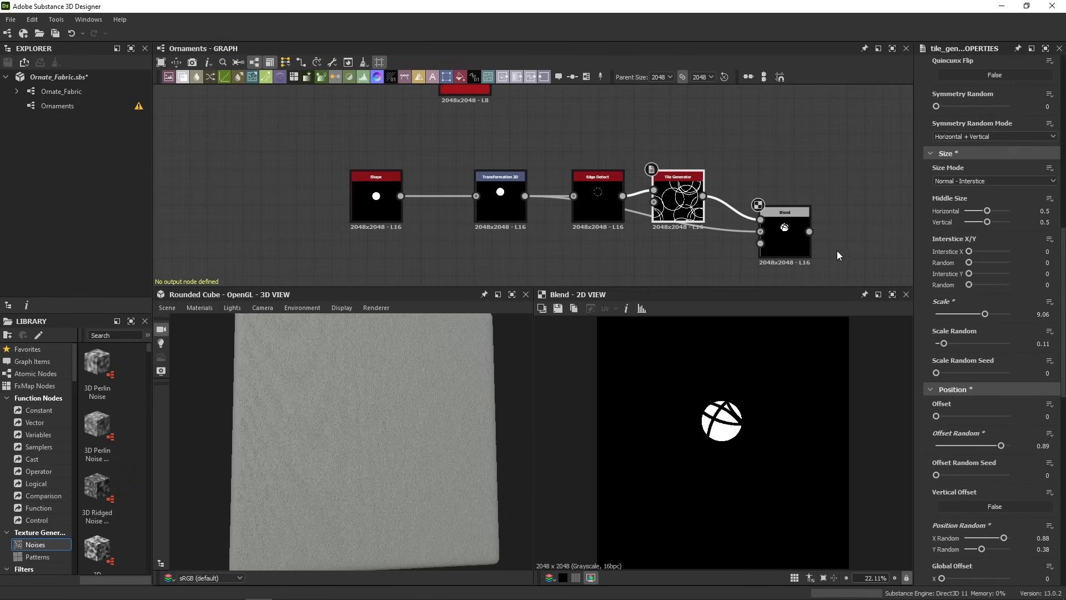
scroll(748, 525, "up", 3)
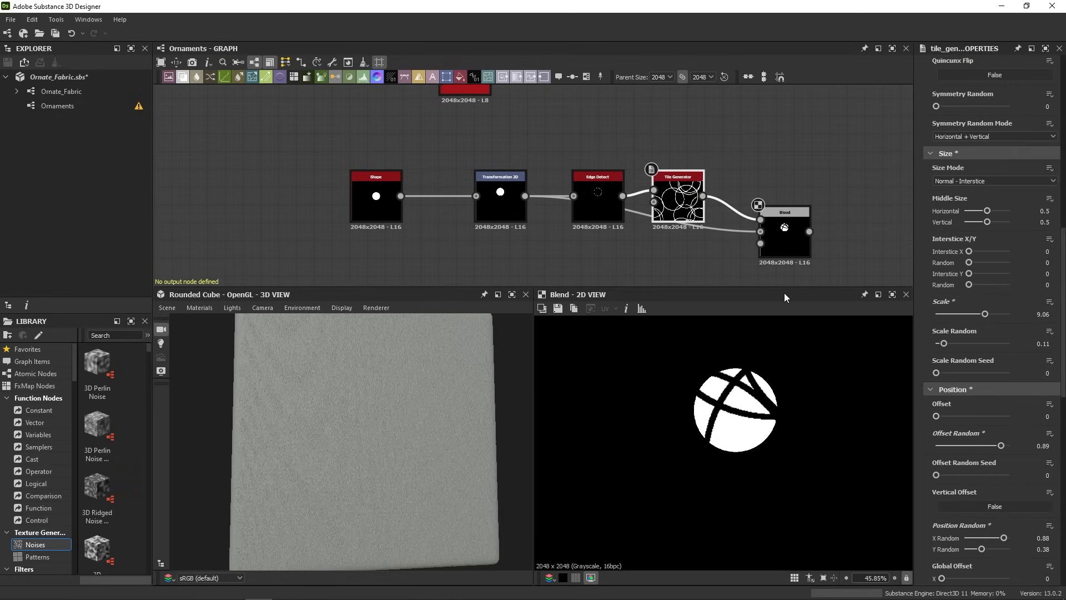
Move the Blend node closer in line with the Tile Generator, and add a Warp node fed by the disc's Shape node
left_click(785, 250)
middle_click_drag(764, 224, 653, 208)
middle_click_drag(411, 239, 514, 224)
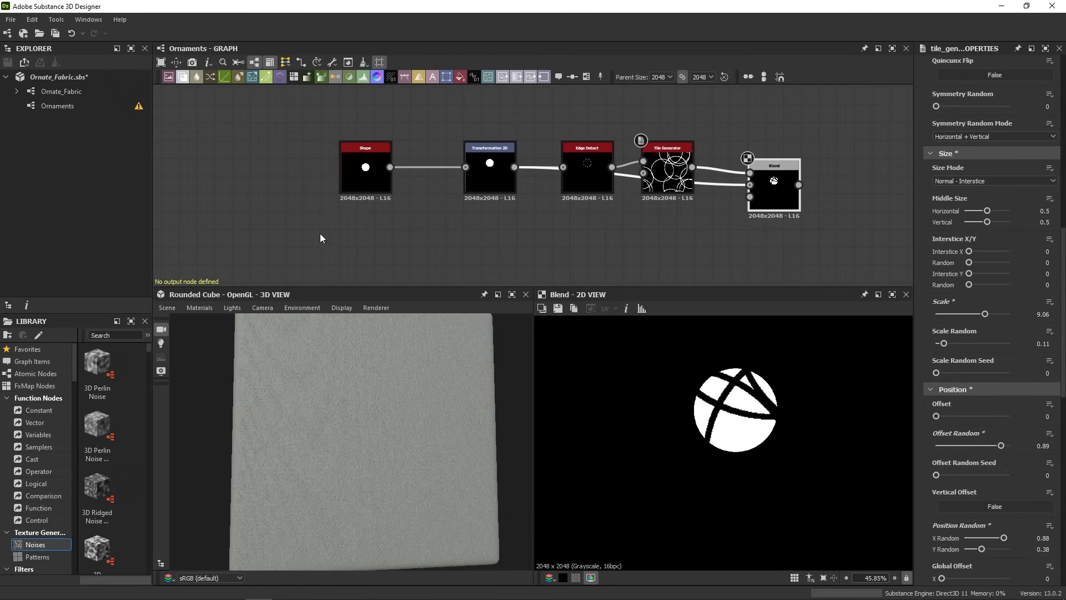
left_click(531, 240)
key("space")
type("warp")
key("Return")
middle_click_drag(381, 186, 453, 149)
left_click_drag(461, 129, 572, 194)
Add a Perlin Noise node and connect it to the Warp node's gradient input
key("space")
type("per")
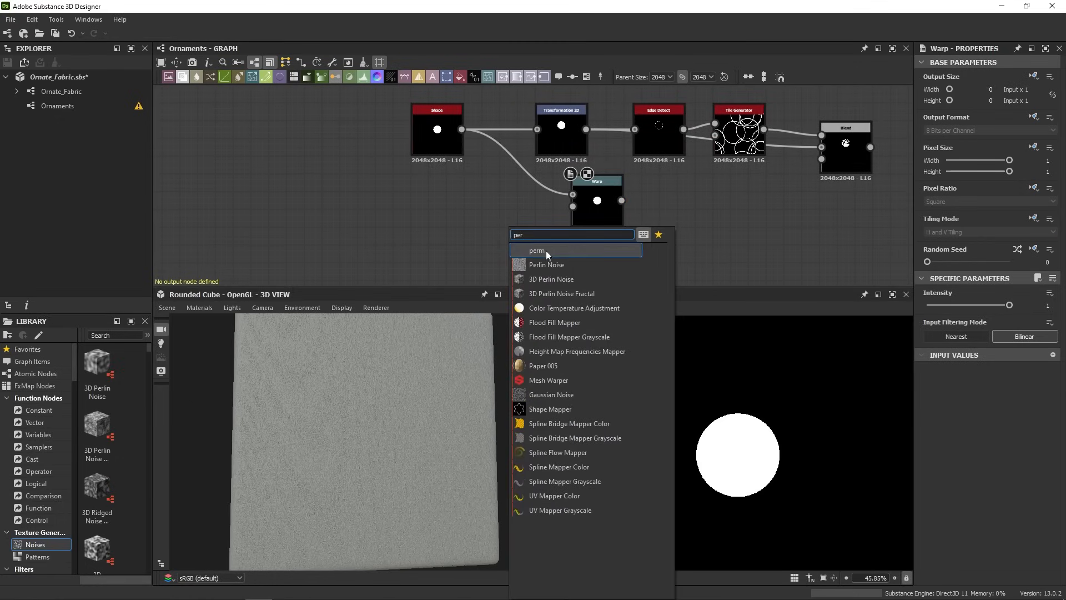
left_click(556, 264)
left_click_drag(533, 218, 586, 207)
double_click(587, 209)
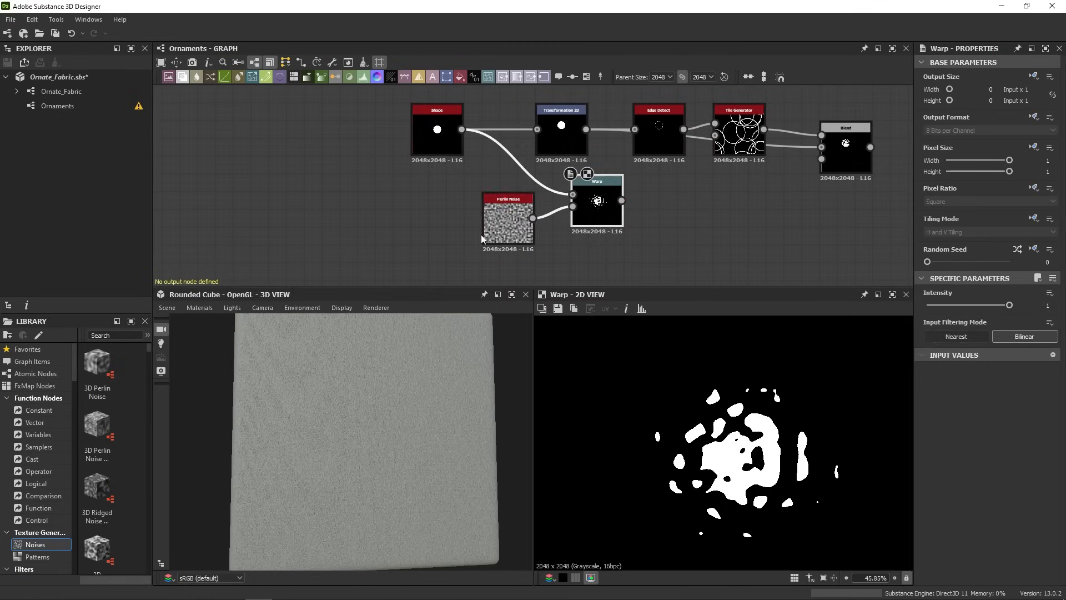
Set the Perlin Noise to Scale 19 and Disorder 0.31, and lower the Warp intensity for a slightly irregular disc
left_click_drag(502, 232, 502, 251)
left_click_drag(967, 320, 953, 348)
left_click(578, 217)
left_click(516, 236)
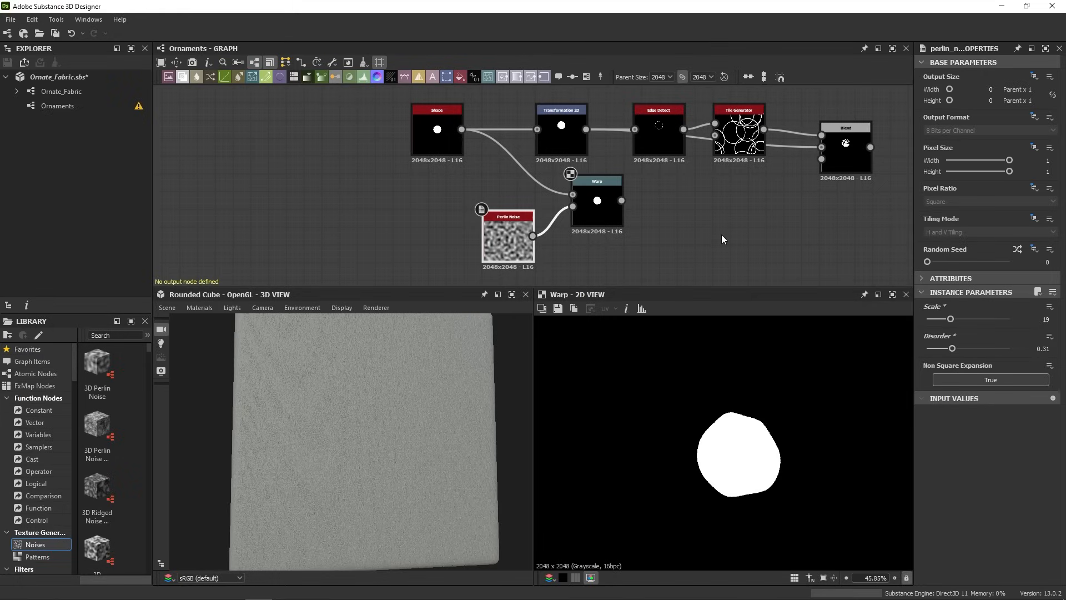
Insert the Warp node between the Shape and Transformation 2D nodes, and arrange it with the Perlin Noise node
mouse_move(461, 130)
left_mouse_down("shift")
mouse_move(623, 205)
mouse_move(615, 174)
mouse_move(644, 147)
mouse_move(691, 138)
mouse_move(461, 130)
left_mouse_up("shift")
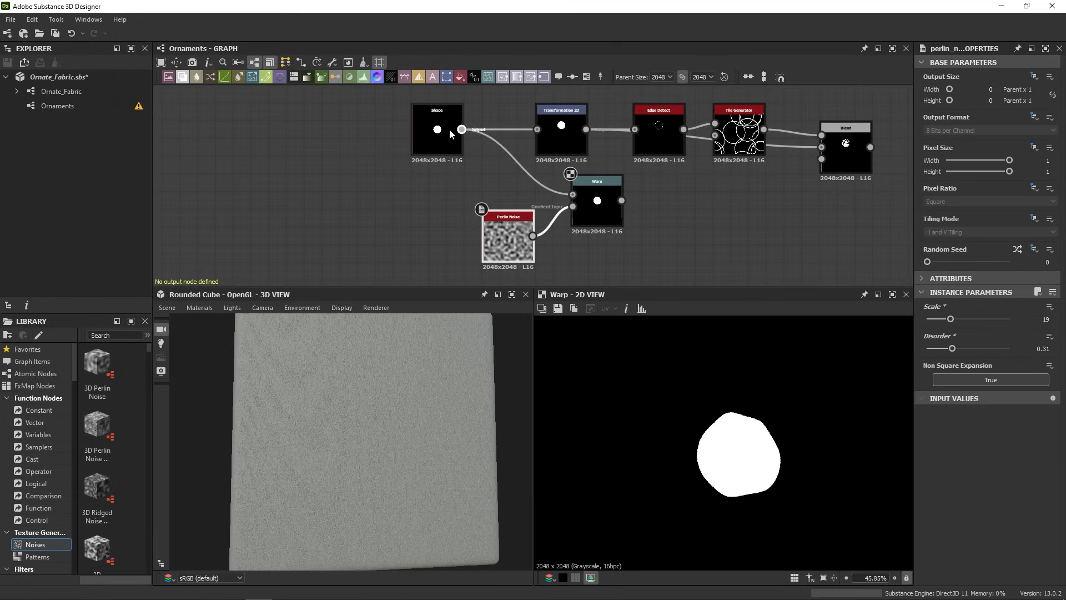
left_click_drag(602, 205, 513, 134)
left_click_drag(498, 237, 446, 220)
left_click_drag(396, 99, 515, 196)
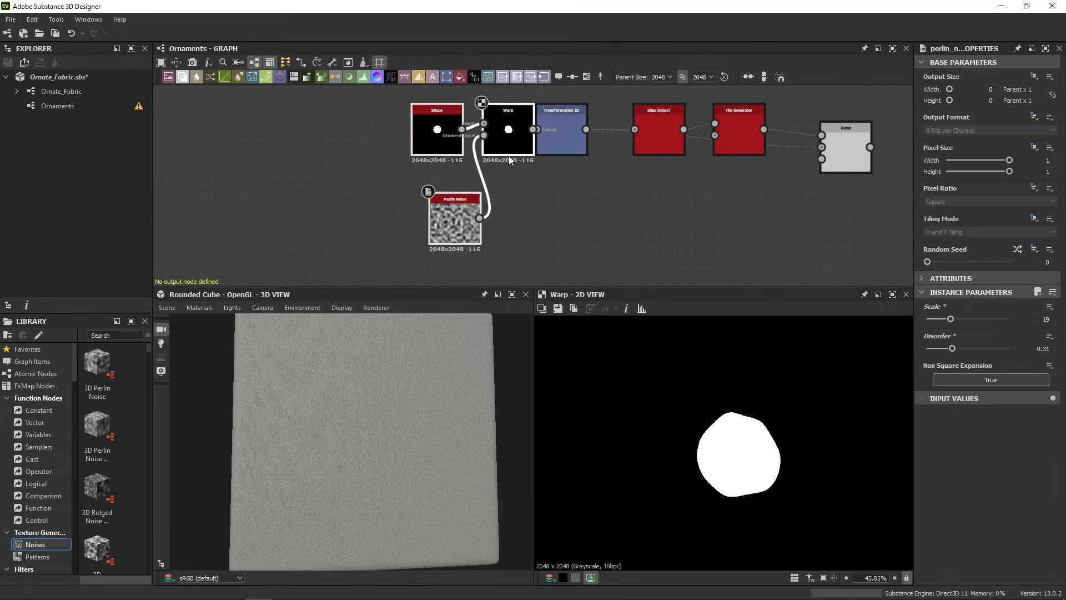
left_click_drag(508, 155, 474, 156)
left_click(580, 147)
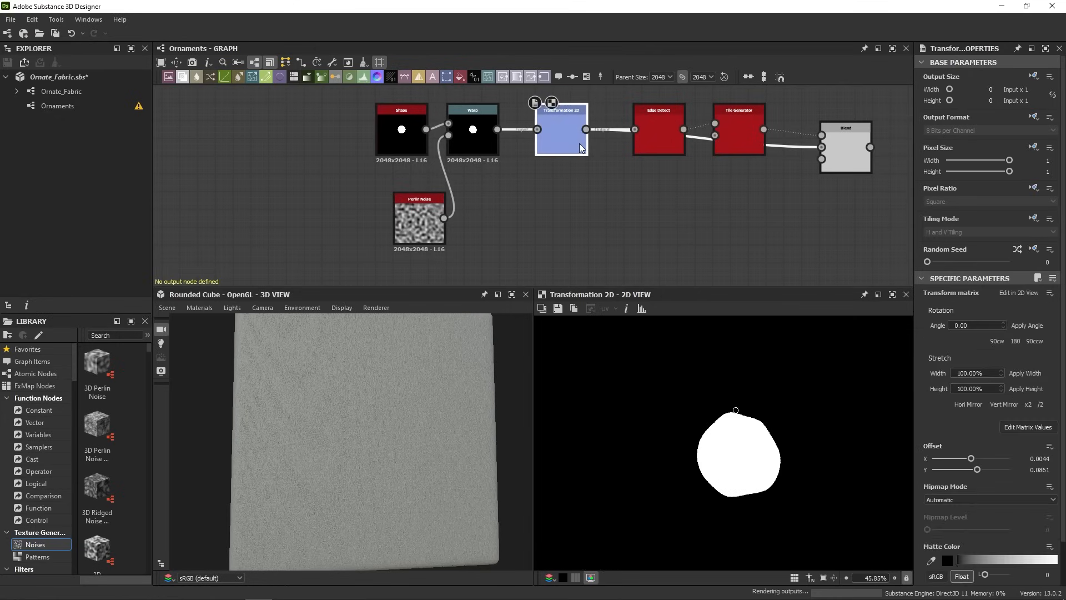
Display the subtracting Blend node and set the Tile Generator's Random Seed to 22
double_click(841, 154)
left_click(747, 146)
left_click_drag(943, 262, 972, 261)
scroll(719, 424, "down", 5)
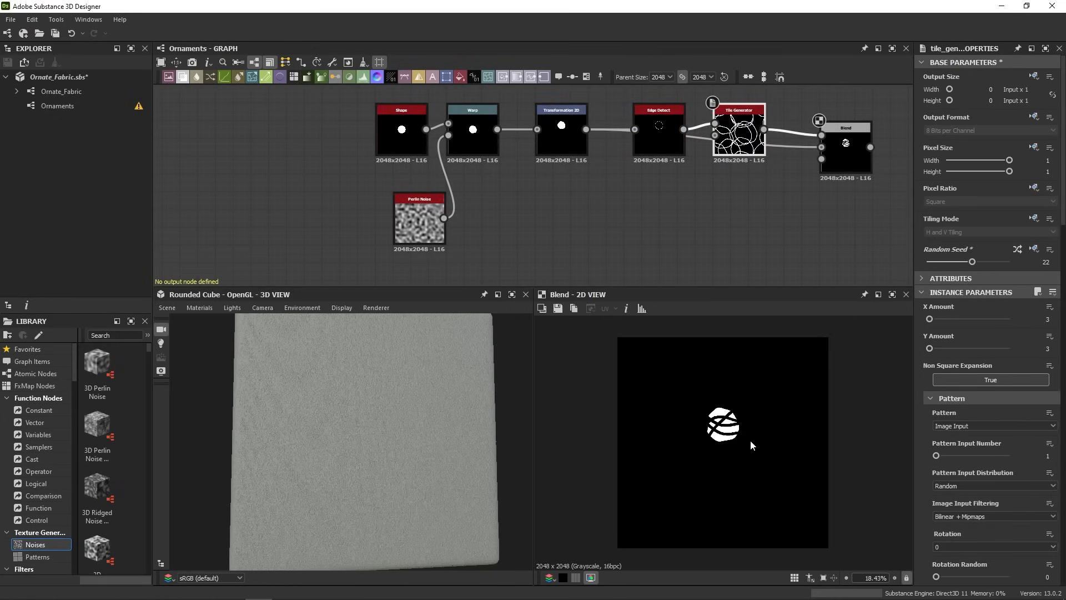
Add a Blend node with the stems' Transformation 2D as background and the cut disc as foreground
scroll(821, 211, "down", 2)
middle_click_drag(712, 221, 610, 190)
left_click_drag(629, 96, 651, 120)
scroll(650, 120, "up", 5)
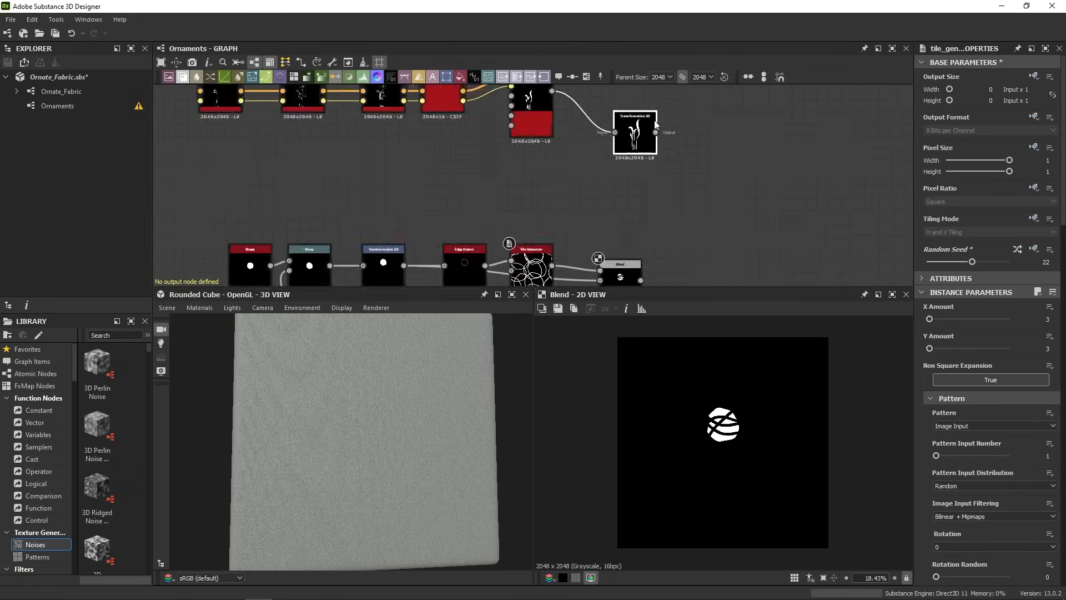
scroll(674, 198, "down", 2)
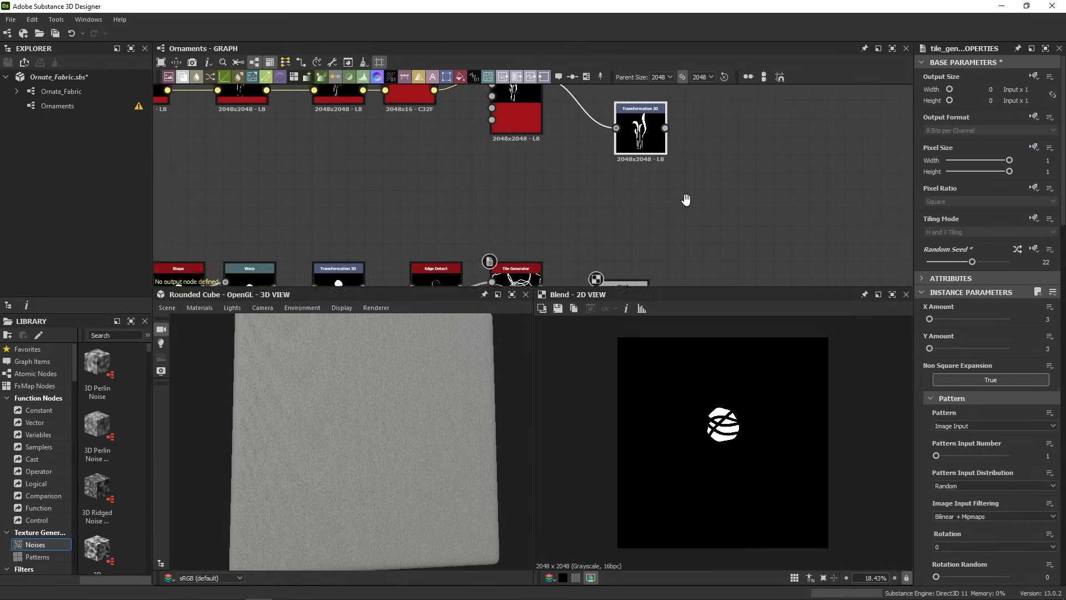
key("space")
type("bl")
left_click(740, 210)
left_click_drag(664, 118, 721, 189)
middle_click_drag(723, 190, 729, 149)
left_click_drag(654, 255, 730, 137)
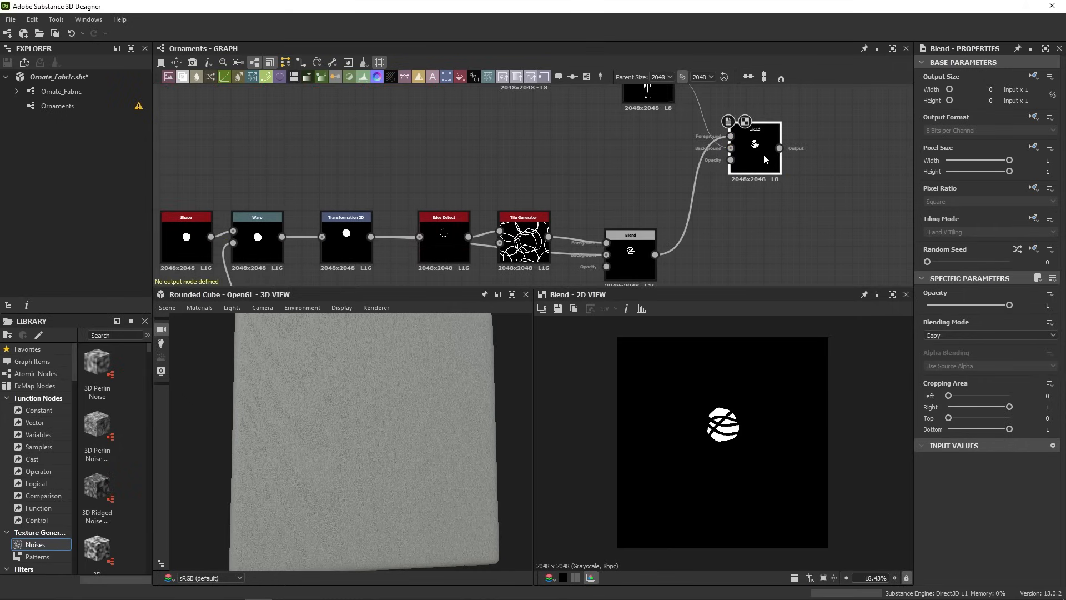
Set the new Blend's mode to Max (Lighten) and line the node up with the stems' Transformation 2D node
left_click(937, 334)
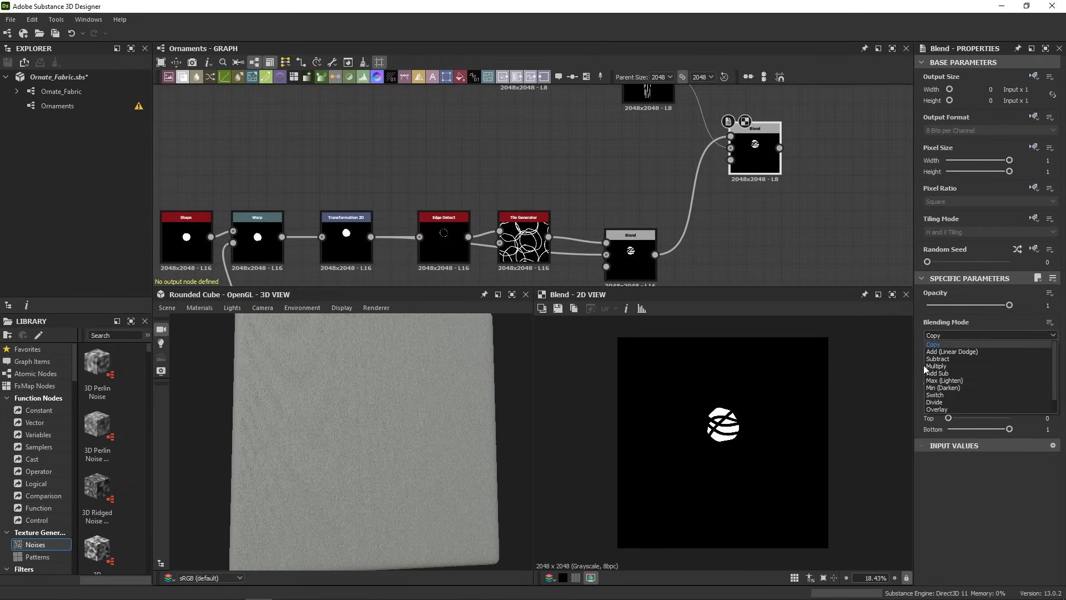
left_click(981, 381)
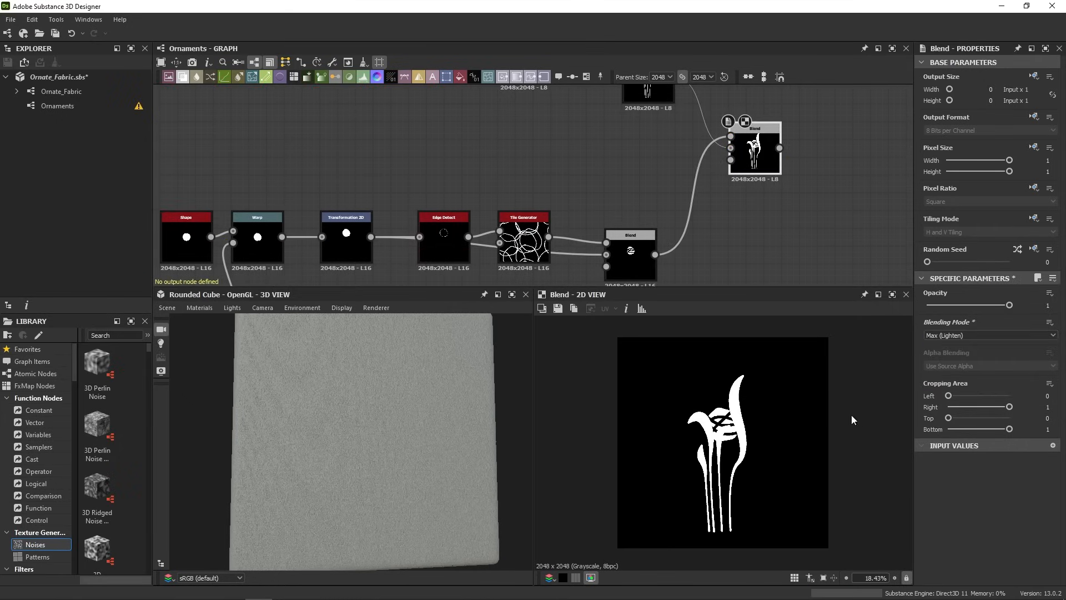
scroll(713, 442, "up", 3)
left_click_drag(774, 166, 801, 174)
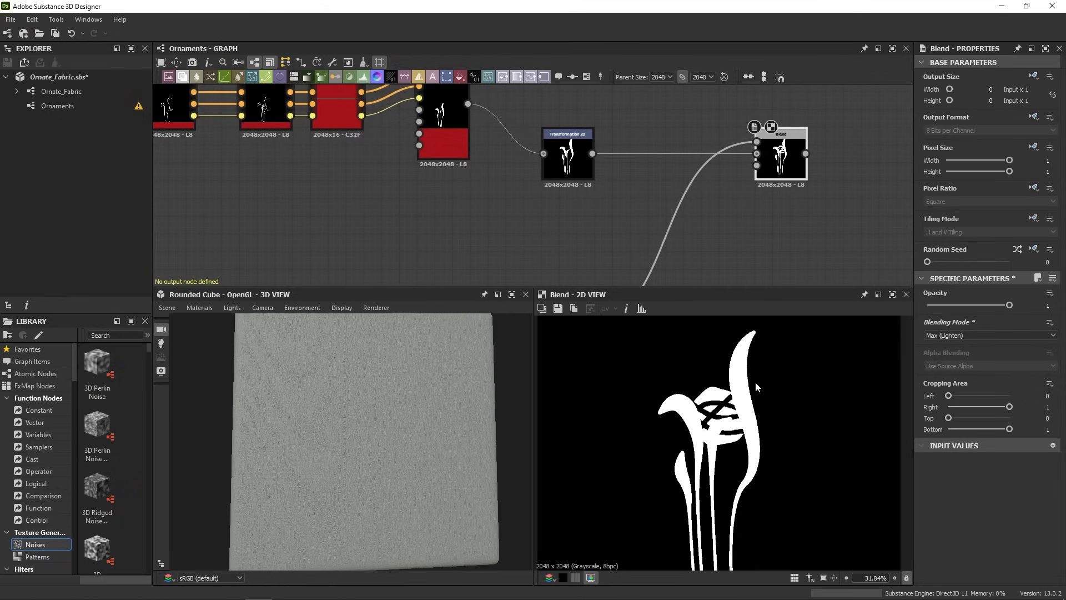
Set the Blend's mode to Copy and connect the cut disc to its opacity input as a mask
scroll(785, 226, "up", 4)
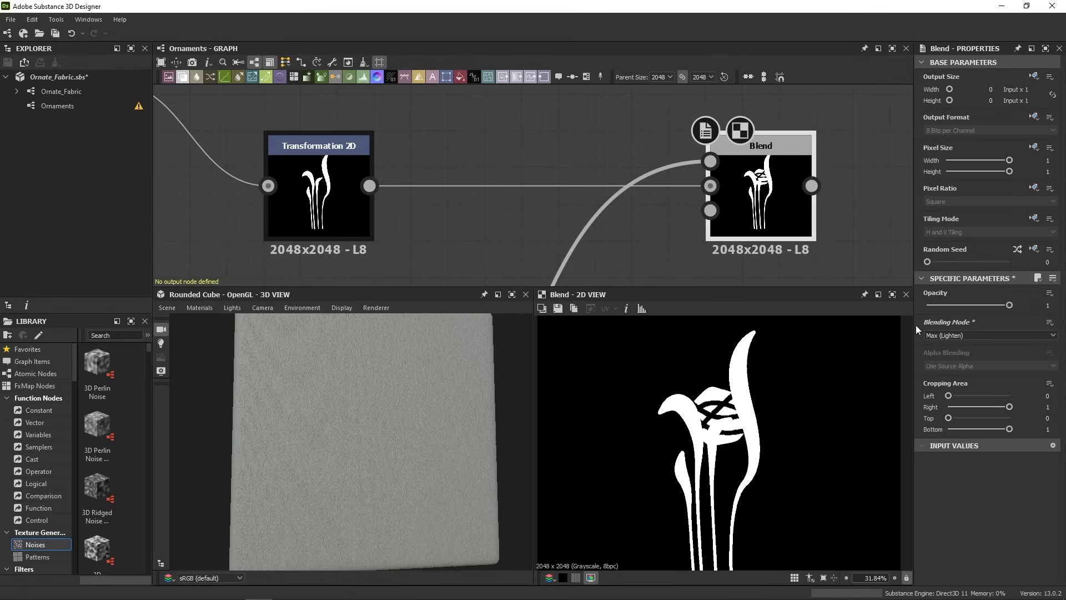
left_click(991, 335)
left_click(993, 340)
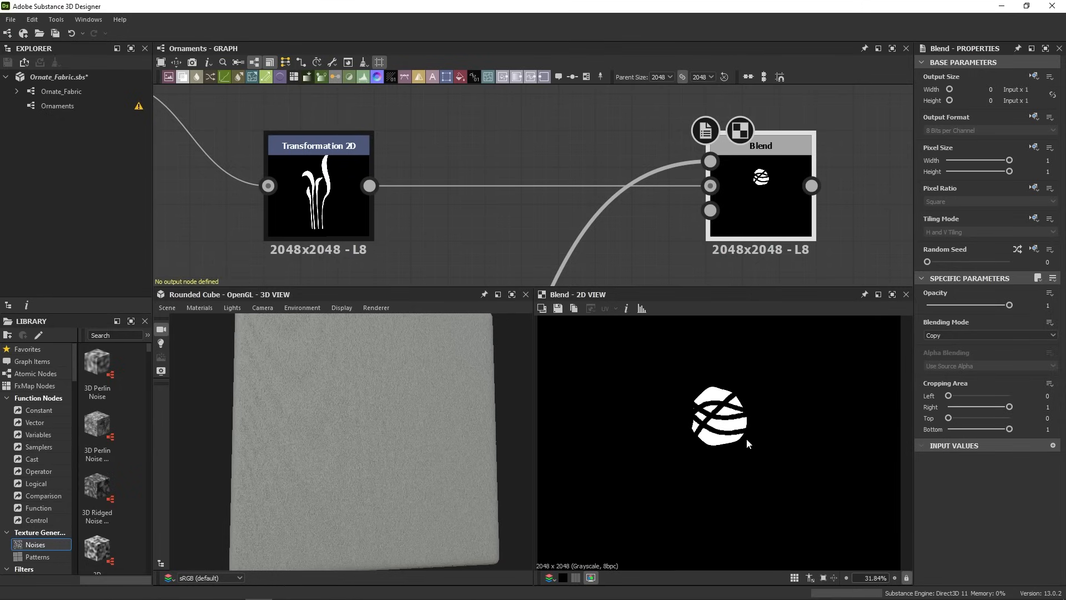
scroll(638, 218, "down", 5)
scroll(566, 205, "up", 1)
left_click_drag(539, 262, 702, 176)
scroll(718, 238, "up", 3)
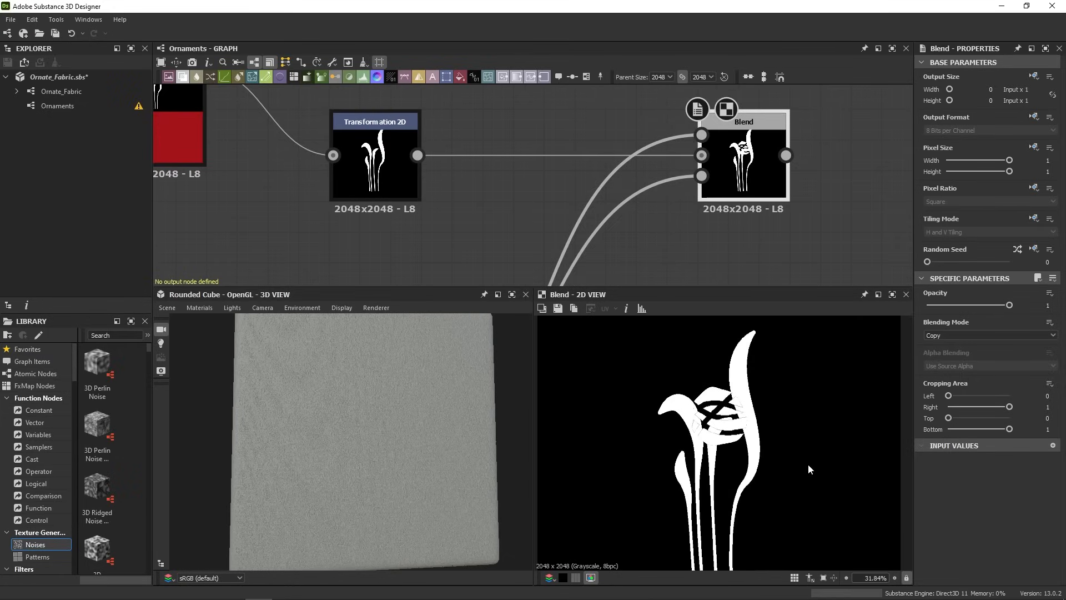
Display the cut disc up close in the 2D view and feed it into a new Blur HQ Grayscale node
scroll(733, 180, "down", 2)
middle_click_drag(712, 227, 717, 134)
scroll(717, 128, "up", 1)
left_click(722, 93)
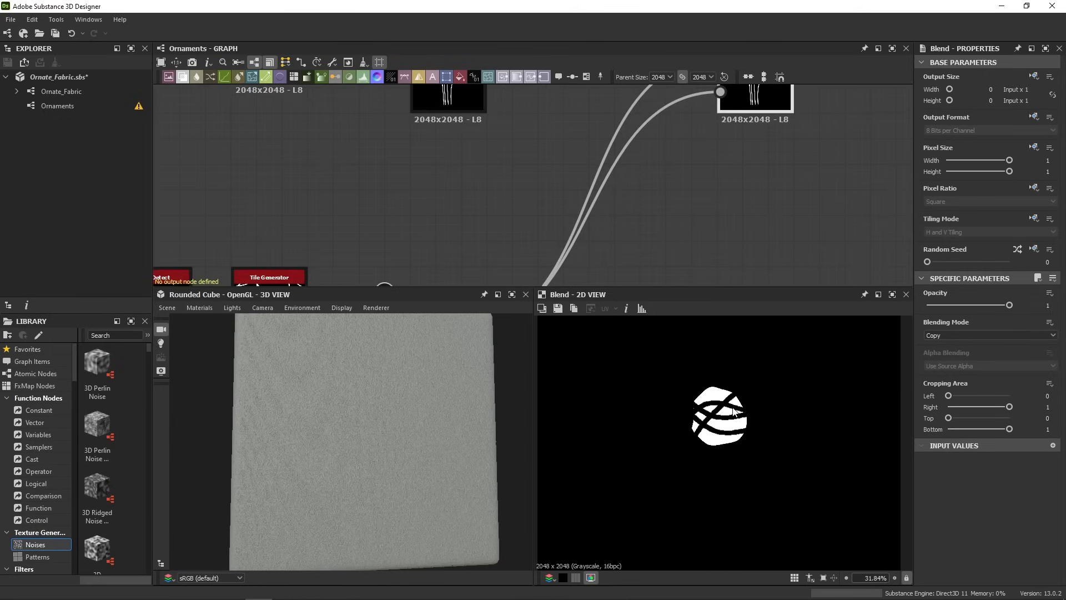
scroll(660, 361, "up", 5)
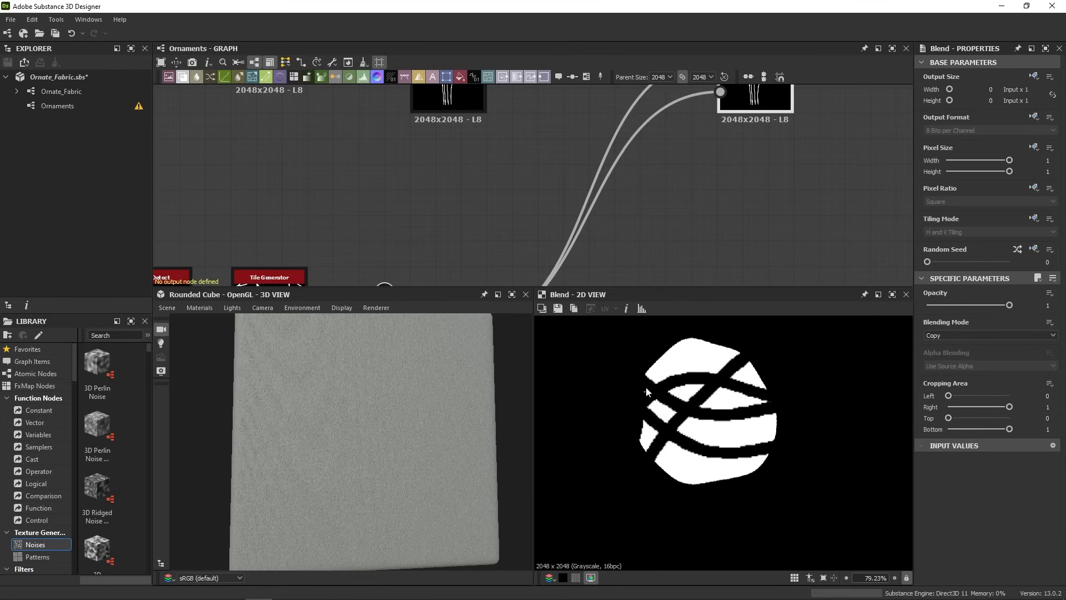
middle_click_drag(710, 224, 708, 193)
key("space")
type("blur")
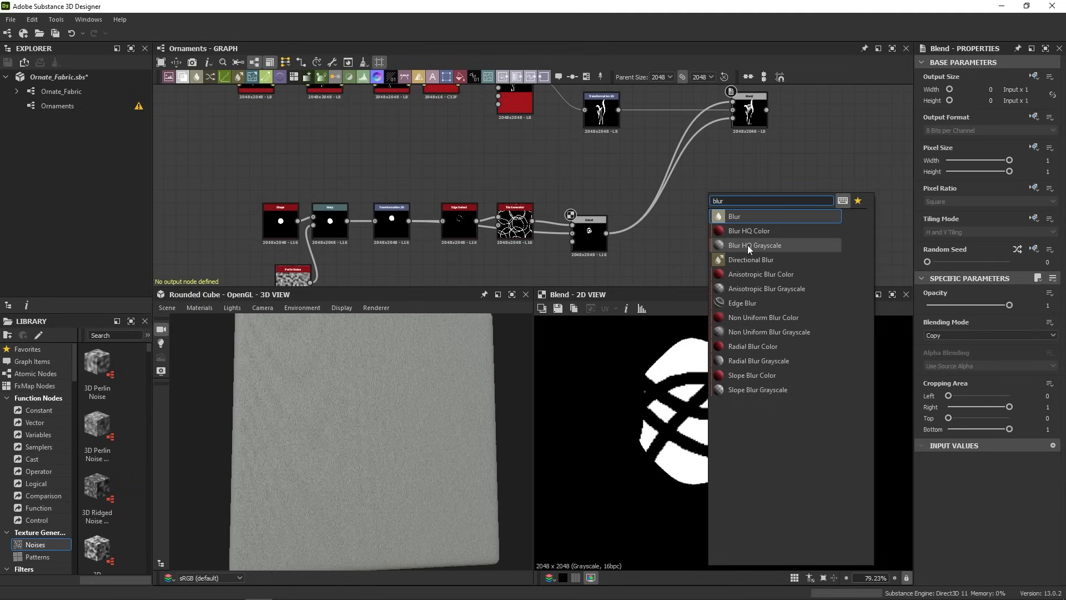
left_click(748, 244)
scroll(595, 233, "up", 1)
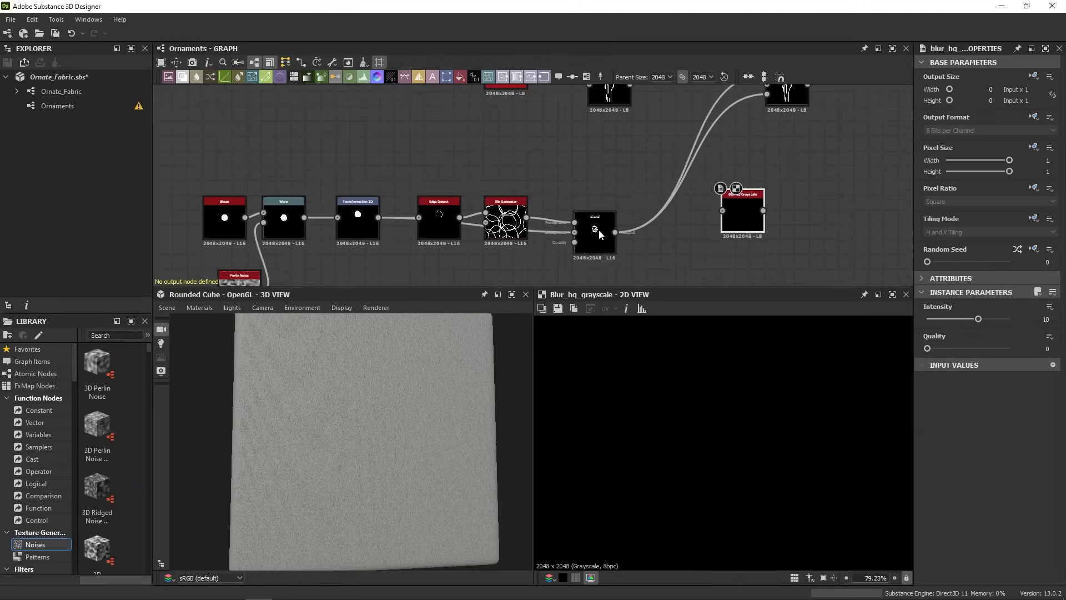
left_click_drag(614, 233, 737, 229)
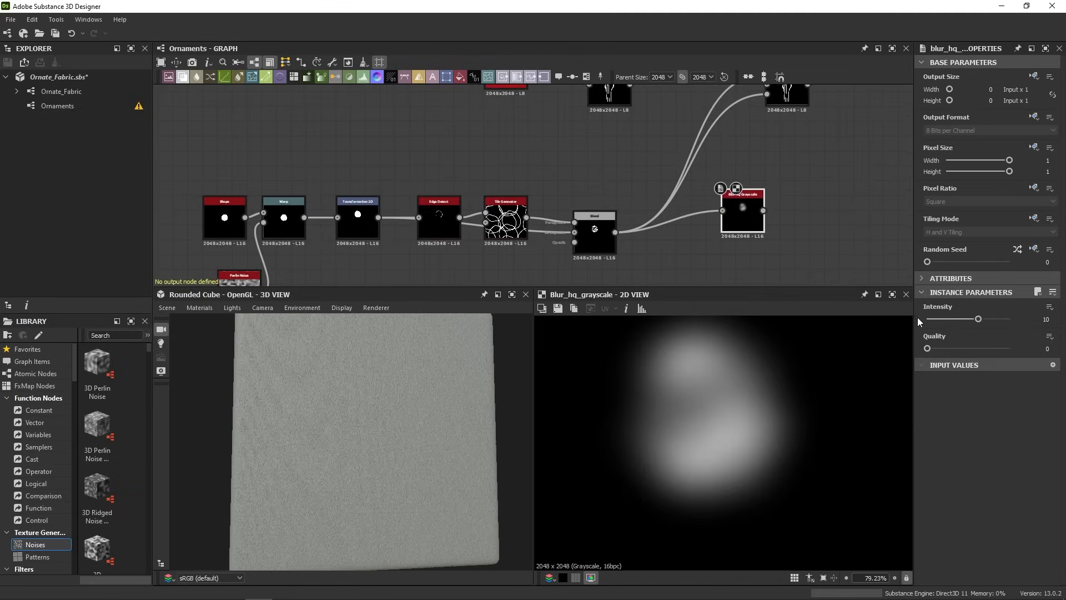
Set the Blur HQ Grayscale intensity to 2.04 and feed the blurred disc into a new Threshold node
left_click_drag(978, 321, 937, 319)
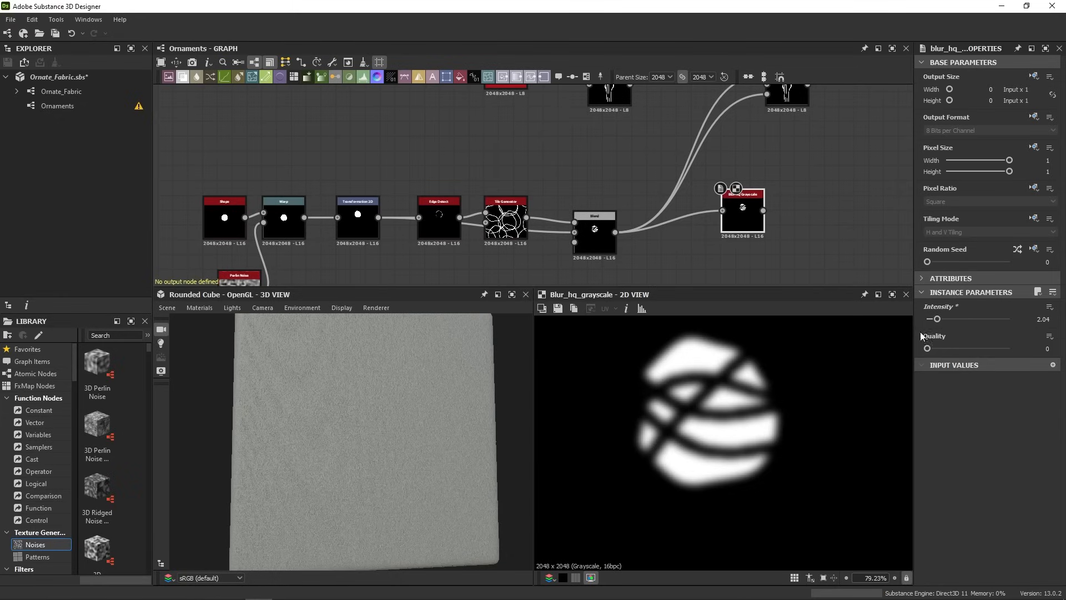
scroll(705, 383, "up", 1)
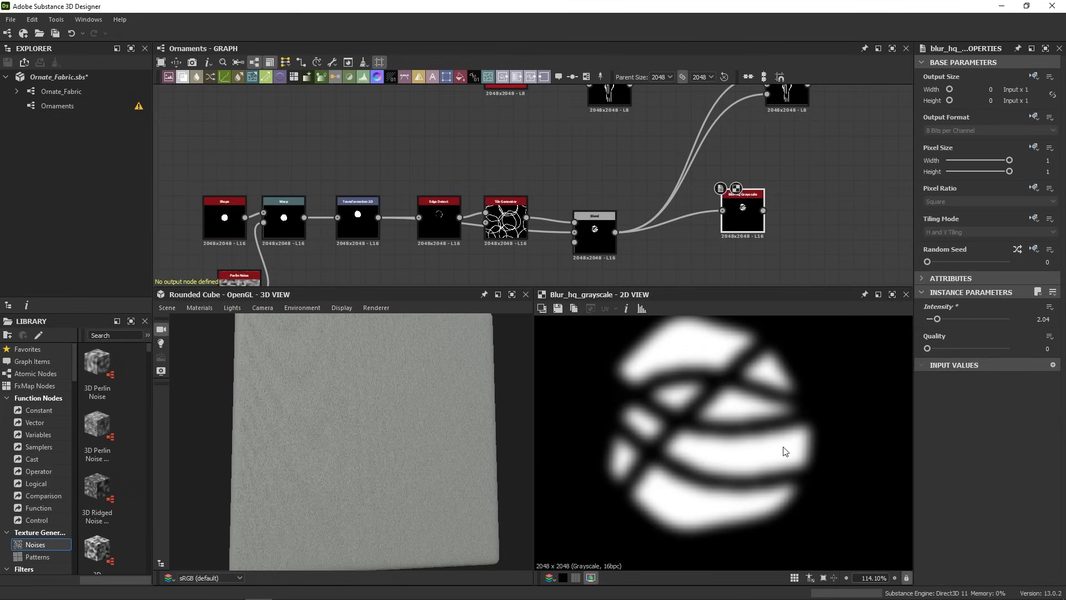
middle_click_drag(828, 224, 743, 235)
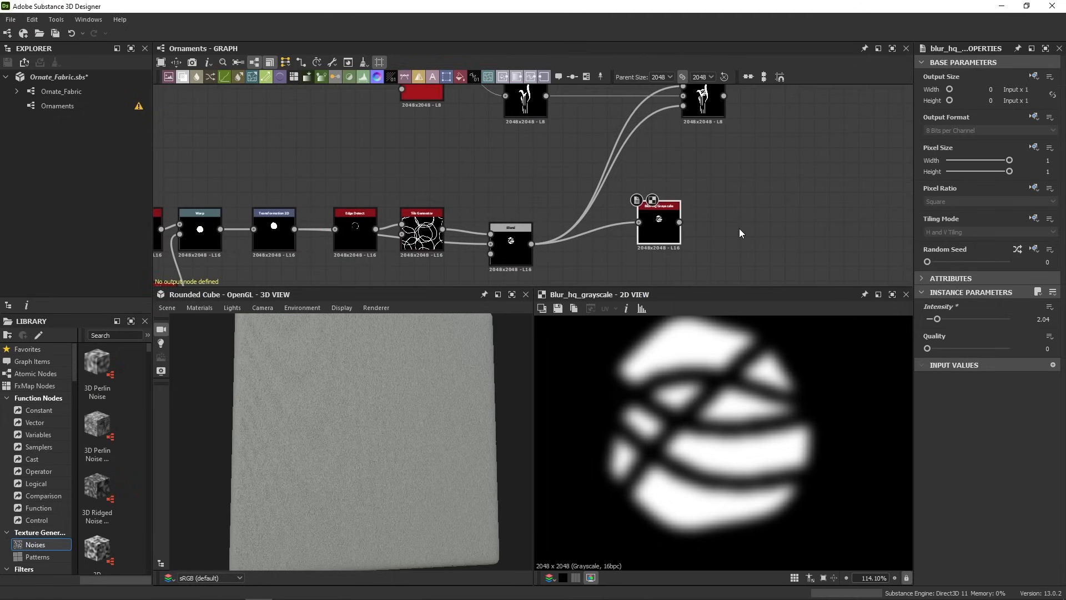
key("space")
type("threshold")
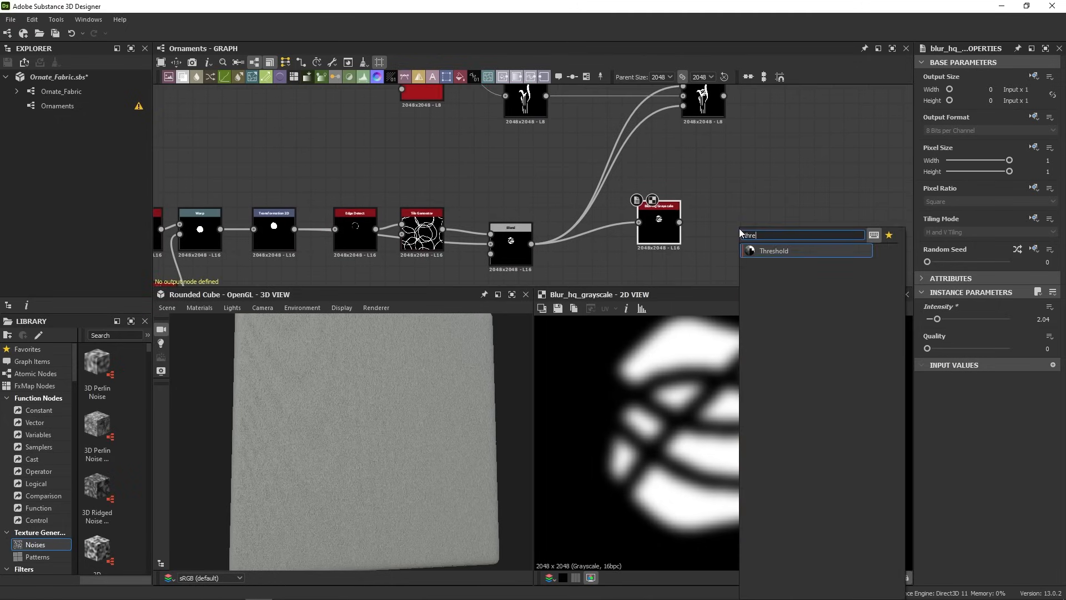
left_click(756, 254)
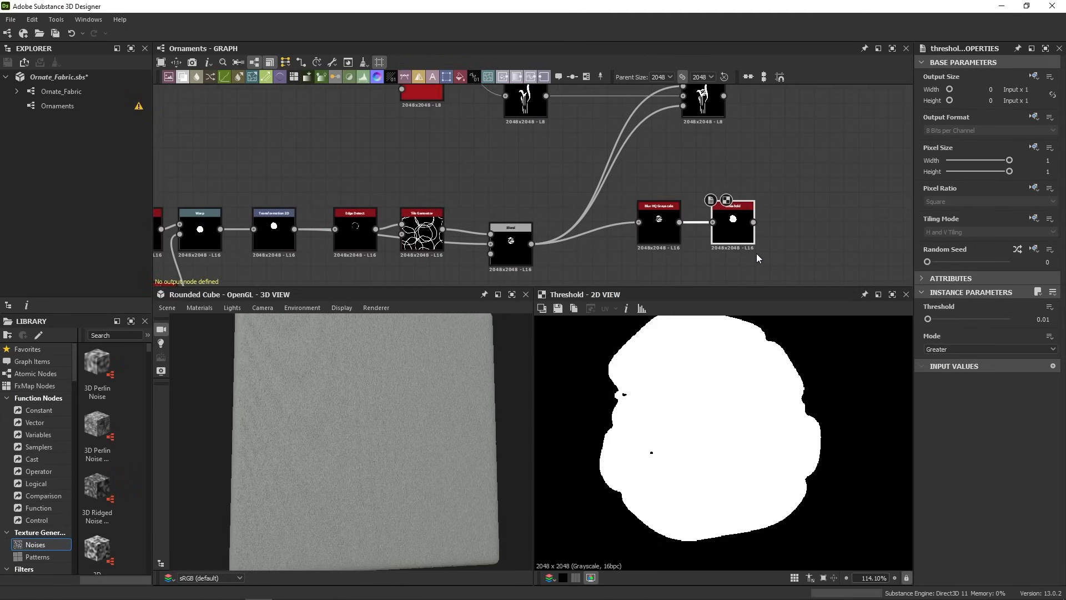
Set the Threshold node's threshold to 0, connect its output to the Blend's opacity input, and display the Blend result
middle_click_drag(745, 406, 744, 452)
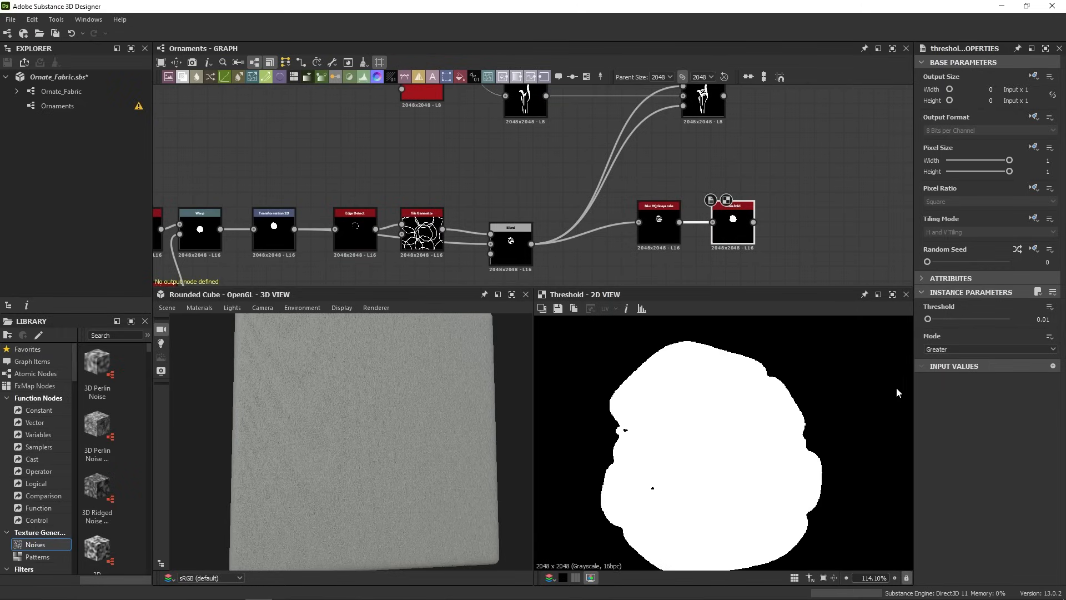
mouse_move(930, 320)
left_mouse_down()
mouse_move(999, 326)
mouse_move(921, 338)
left_mouse_up()
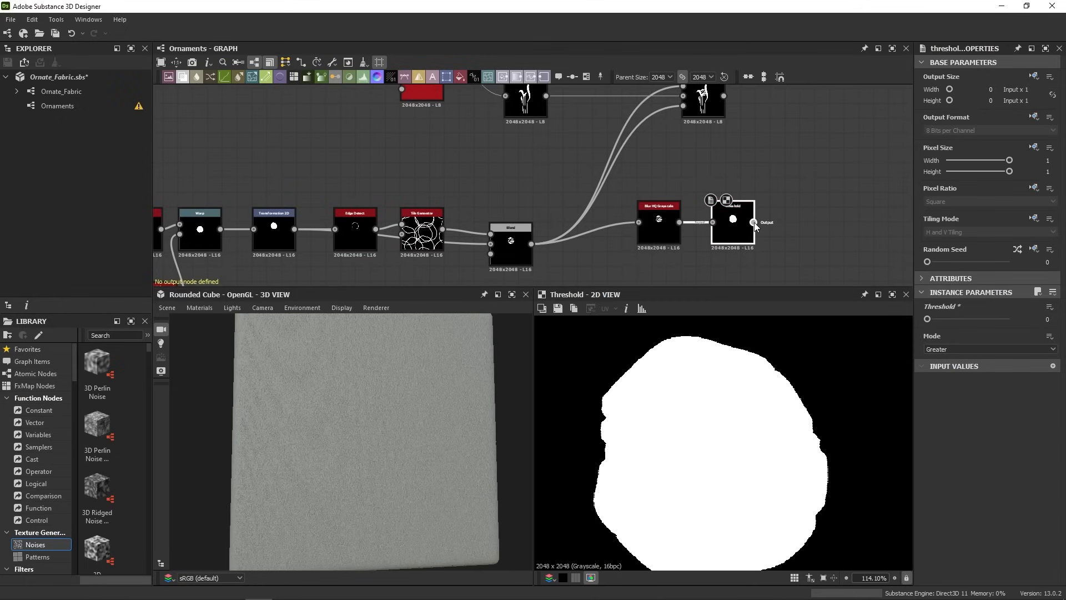
left_click_drag(821, 191, 762, 110)
double_click(762, 111)
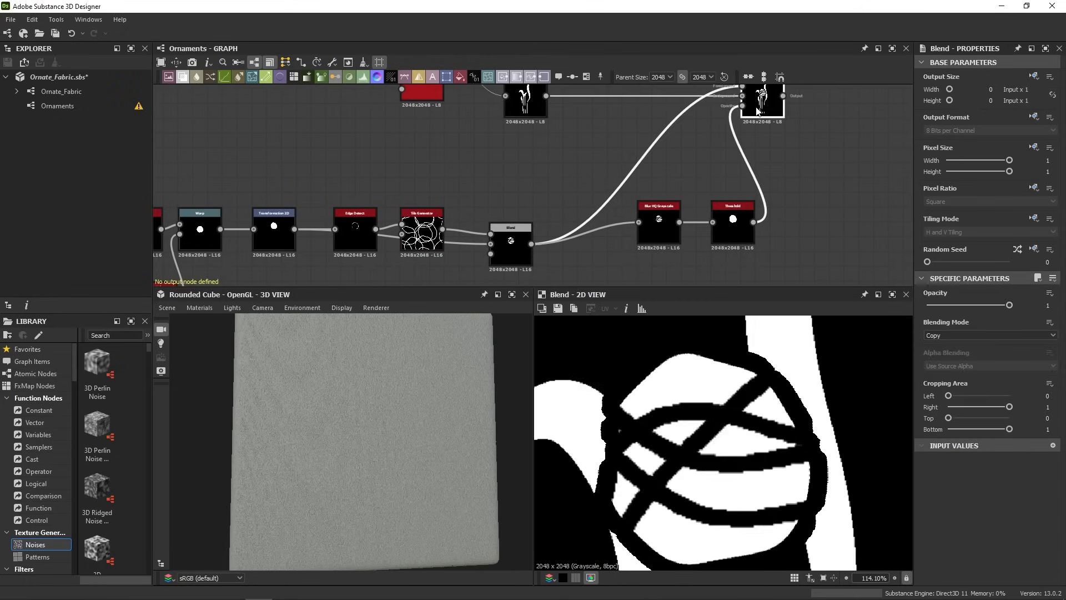
scroll(702, 491, "down", 10)
scroll(734, 443, "up", 2)
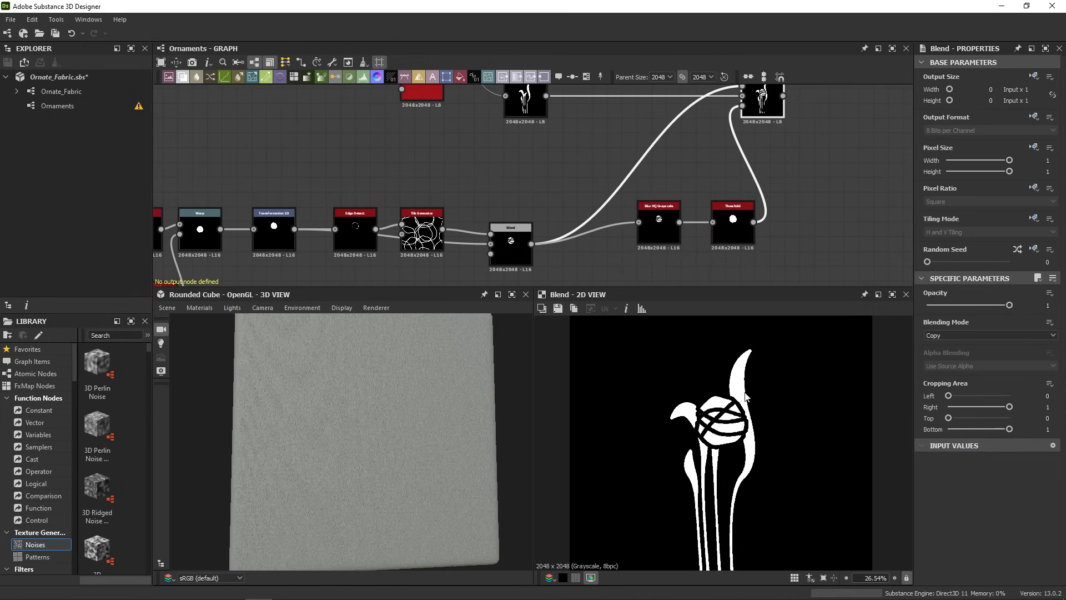
Insert a Transformation 2D node after the cut disc's Blend and shift the disc slightly on top of the stems
key("t")
left_click(612, 263)
mouse_move(727, 445)
left_mouse_down()
mouse_move(756, 476)
mouse_move(716, 428)
mouse_move(717, 533)
mouse_move(778, 466)
mouse_move(697, 472)
mouse_move(720, 424)
mouse_move(734, 420)
mouse_move(744, 433)
mouse_move(738, 411)
mouse_move(736, 427)
left_mouse_up()
scroll(744, 447, "down", 2)
scroll(745, 449, "up", 4)
Fine-tune the Blur HQ Grayscale intensity for the disc's outline, keeping the Threshold node's threshold at 0
left_click(659, 225)
left_click(934, 319)
left_click(733, 228)
left_click_drag(935, 322, 925, 328)
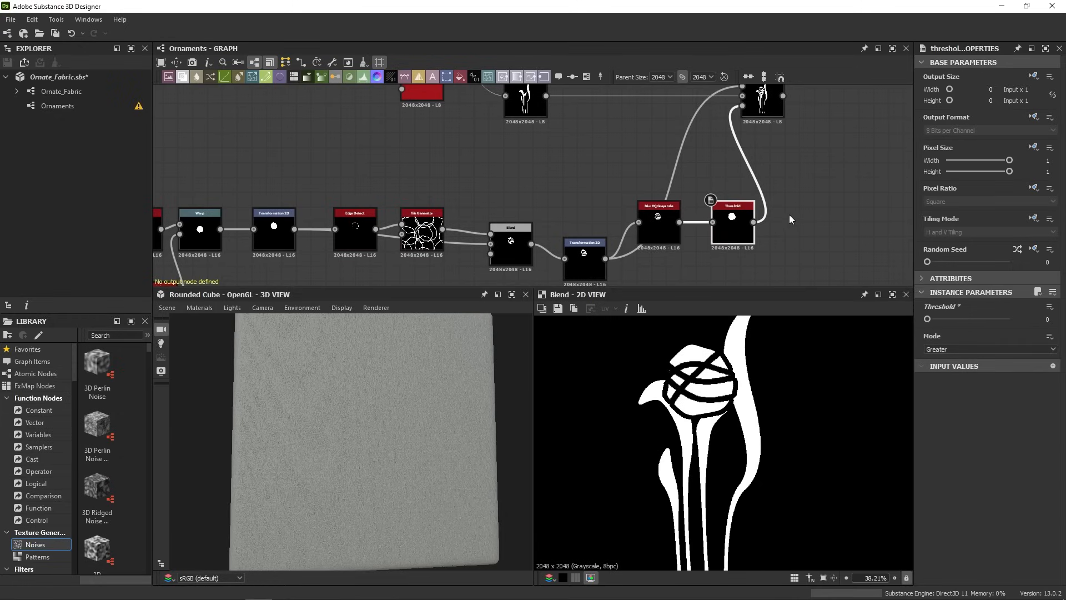
Examine the framed Random shape node group, and return to the stem and disc node chains
scroll(785, 209, "down", 5)
left_click_drag(801, 247, 611, 194)
left_click(652, 157)
middle_click_drag(678, 147, 644, 214)
scroll(664, 150, "up", 5)
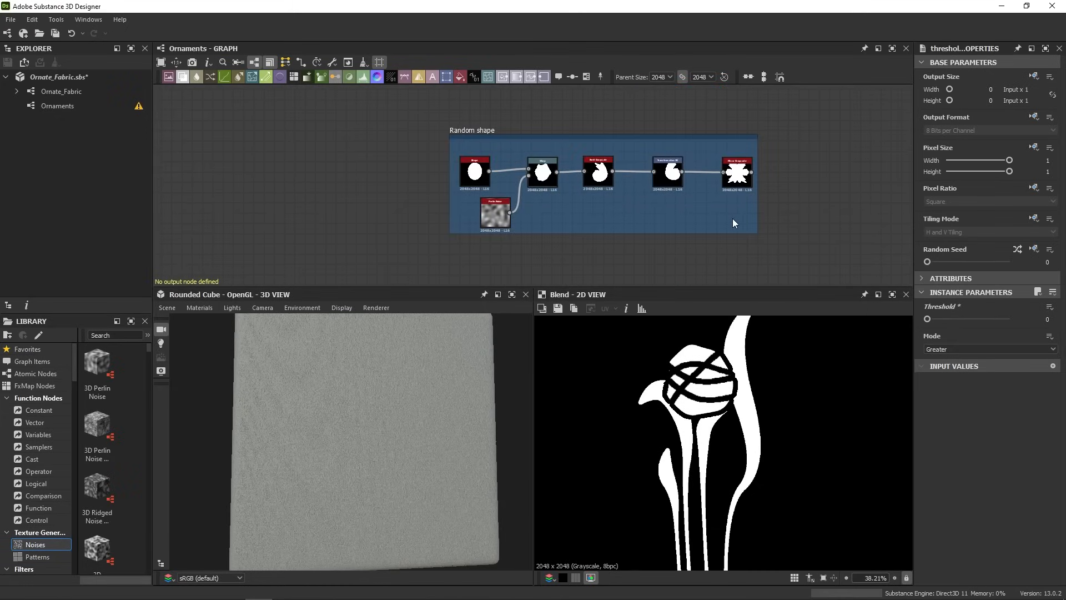
scroll(732, 218, "down", 1)
middle_click_drag(724, 256, 715, 111)
middle_click_drag(719, 226, 703, 129)
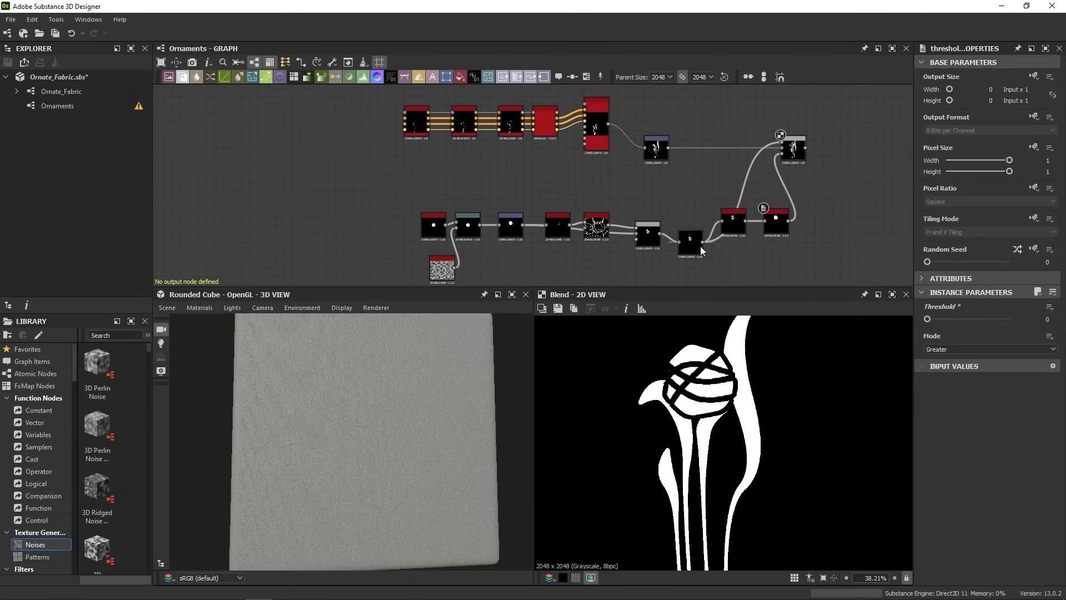
Nudge a control point of the first stem spline and set the Tile Generator's random seed to 16 for different disc cuts
scroll(441, 165, "up", 1)
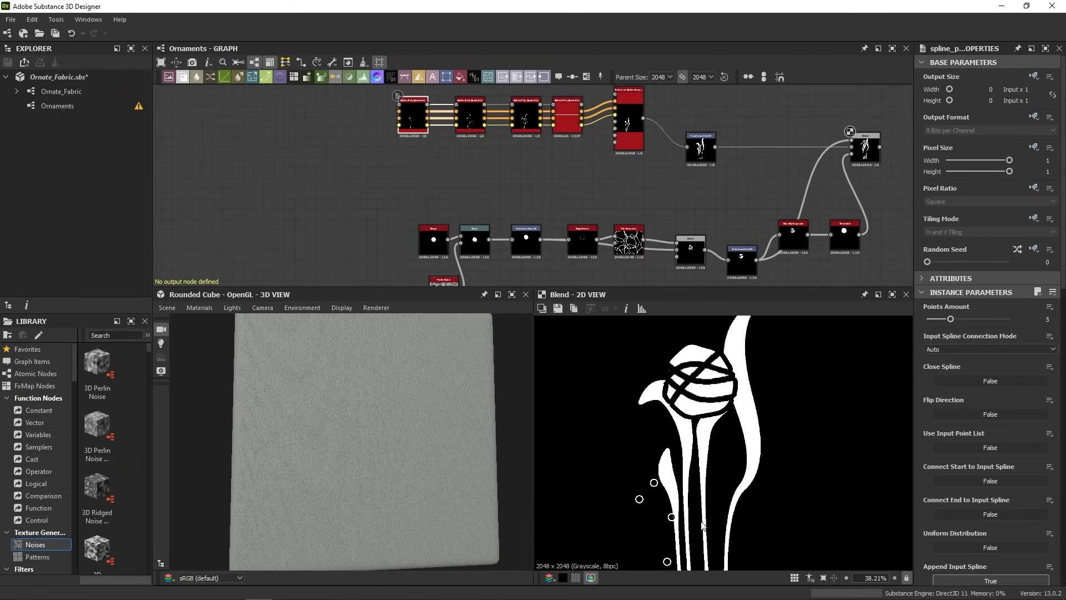
mouse_move(670, 519)
left_mouse_down()
mouse_move(691, 520)
mouse_move(670, 520)
left_mouse_up()
left_click(635, 249)
left_click_drag(968, 262, 956, 261)
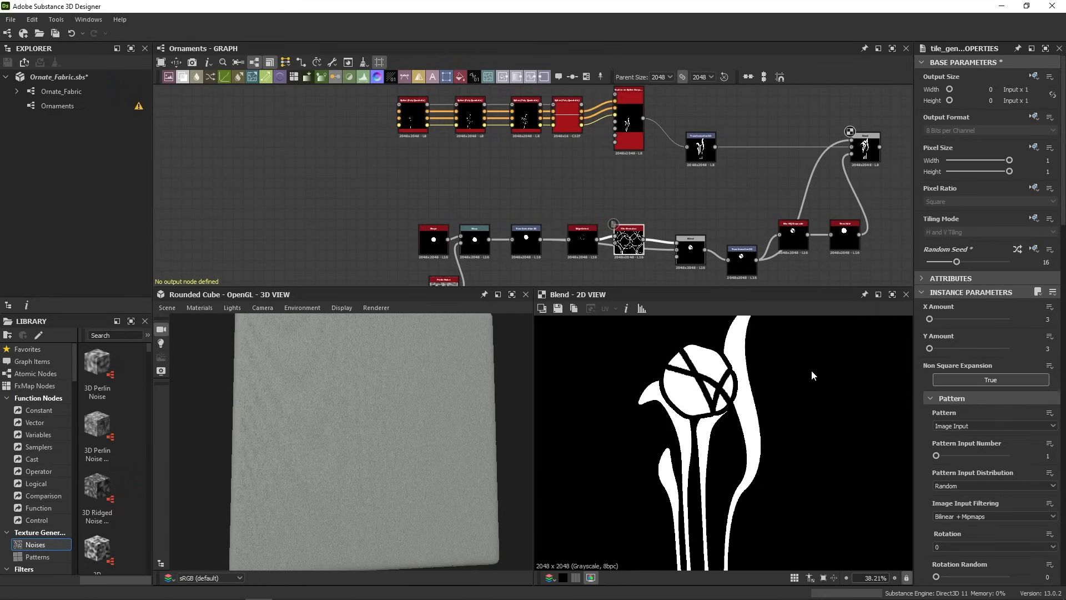
scroll(716, 488, "down", 3)
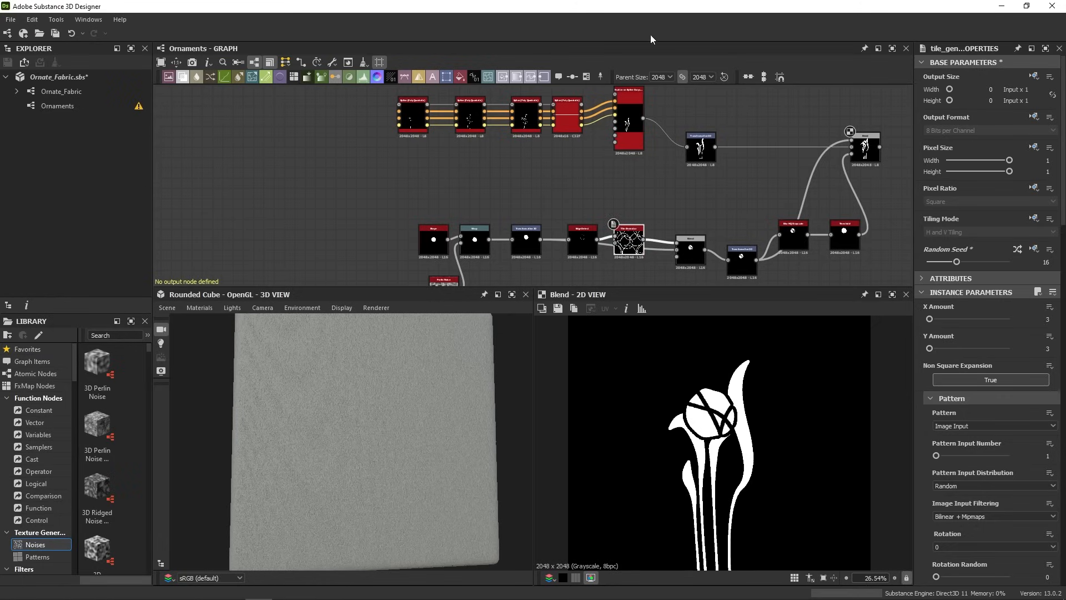
scroll(658, 135, "down", 5)
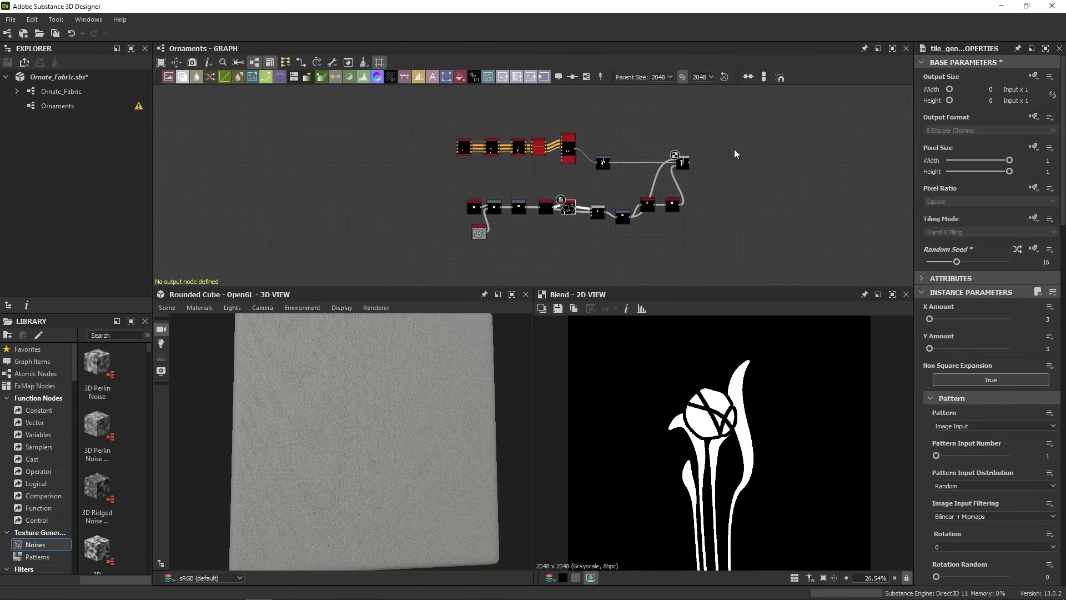